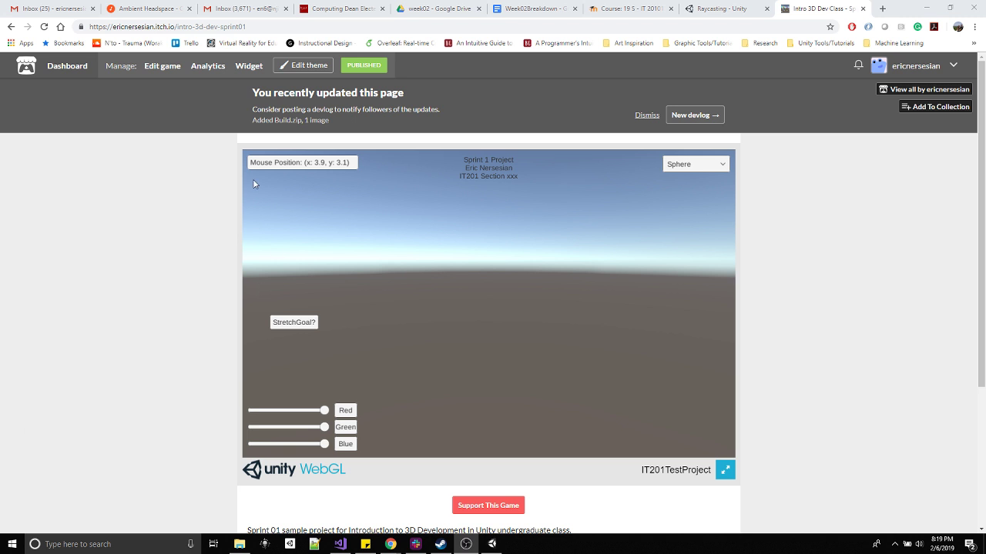
Mark the WebGL build testing task on the Moodle course page, then return to itch.io
{"action": "left_click", "coordinate": [605, 9]}
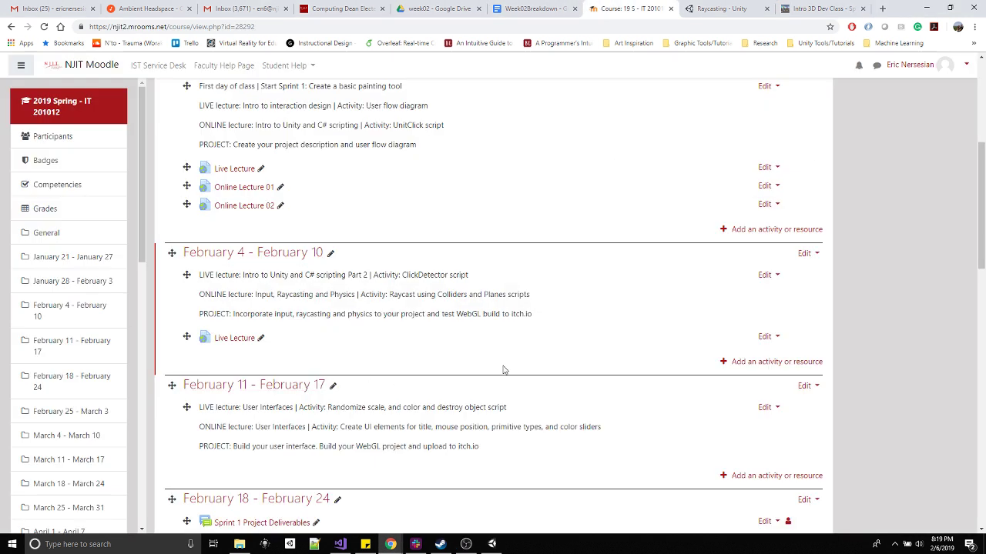
{"action": "left_click_drag", "start_coordinate": [442, 314], "coordinate": [539, 319]}
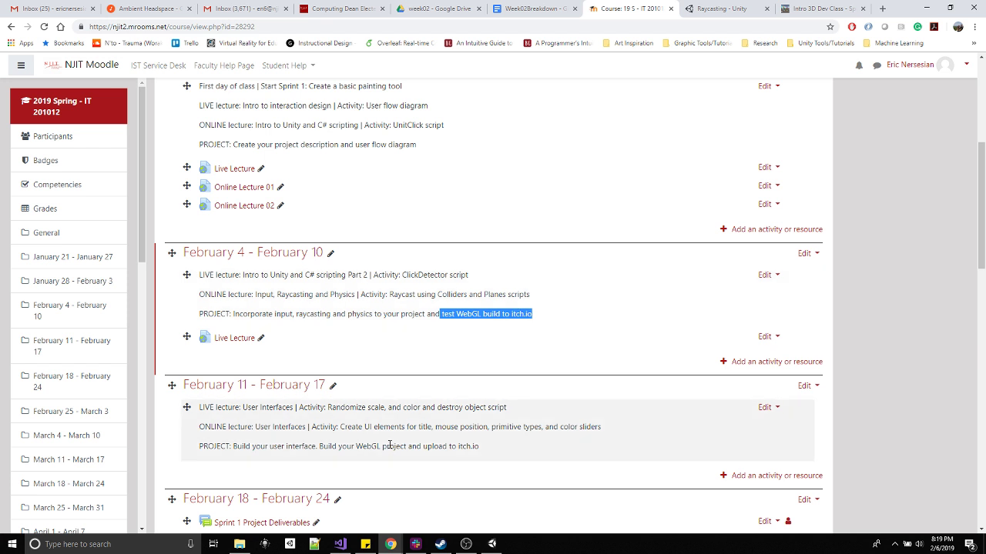
{"action": "left_click", "coordinate": [844, 9]}
Paint four winding, looping sphere trails in the itch.io WebGL player and let them fade
{"action": "mouse_move", "coordinate": [482, 265]}
{"action": "left_mouse_down"}
{"action": "mouse_move", "coordinate": [537, 236]}
{"action": "mouse_move", "coordinate": [395, 250]}
{"action": "mouse_move", "coordinate": [511, 286]}
{"action": "mouse_move", "coordinate": [393, 321]}
{"action": "mouse_move", "coordinate": [389, 397]}
{"action": "mouse_move", "coordinate": [490, 370]}
{"action": "mouse_move", "coordinate": [574, 368]}
{"action": "mouse_move", "coordinate": [654, 307]}
{"action": "mouse_move", "coordinate": [546, 325]}
{"action": "mouse_move", "coordinate": [354, 297]}
{"action": "mouse_move", "coordinate": [379, 240]}
{"action": "mouse_move", "coordinate": [425, 195]}
{"action": "mouse_move", "coordinate": [576, 189]}
{"action": "mouse_move", "coordinate": [611, 252]}
{"action": "mouse_move", "coordinate": [651, 263]}
{"action": "mouse_move", "coordinate": [684, 255]}
{"action": "mouse_move", "coordinate": [595, 206]}
{"action": "mouse_move", "coordinate": [609, 229]}
{"action": "mouse_move", "coordinate": [607, 214]}
{"action": "mouse_move", "coordinate": [447, 248]}
{"action": "mouse_move", "coordinate": [550, 282]}
{"action": "mouse_move", "coordinate": [504, 354]}
{"action": "mouse_move", "coordinate": [412, 361]}
{"action": "mouse_move", "coordinate": [459, 335]}
{"action": "mouse_move", "coordinate": [362, 334]}
{"action": "mouse_move", "coordinate": [403, 379]}
{"action": "mouse_move", "coordinate": [572, 401]}
{"action": "mouse_move", "coordinate": [646, 355]}
{"action": "mouse_move", "coordinate": [619, 277]}
{"action": "mouse_move", "coordinate": [591, 243]}
{"action": "mouse_move", "coordinate": [534, 225]}
{"action": "mouse_move", "coordinate": [496, 252]}
{"action": "mouse_move", "coordinate": [437, 256]}
{"action": "mouse_move", "coordinate": [367, 202]}
{"action": "mouse_move", "coordinate": [313, 240]}
{"action": "mouse_move", "coordinate": [405, 269]}
{"action": "mouse_move", "coordinate": [420, 316]}
{"action": "mouse_move", "coordinate": [472, 347]}
{"action": "mouse_move", "coordinate": [477, 331]}
{"action": "mouse_move", "coordinate": [577, 319]}
{"action": "mouse_move", "coordinate": [570, 290]}
{"action": "mouse_move", "coordinate": [491, 325]}
{"action": "mouse_move", "coordinate": [538, 437]}
{"action": "mouse_move", "coordinate": [379, 375]}
{"action": "mouse_move", "coordinate": [434, 239]}
{"action": "mouse_move", "coordinate": [382, 260]}
{"action": "mouse_move", "coordinate": [351, 231]}
{"action": "mouse_move", "coordinate": [373, 298]}
{"action": "mouse_move", "coordinate": [424, 328]}
{"action": "mouse_move", "coordinate": [508, 216]}
{"action": "mouse_move", "coordinate": [586, 203]}
{"action": "mouse_move", "coordinate": [680, 277]}
{"action": "left_mouse_up"}
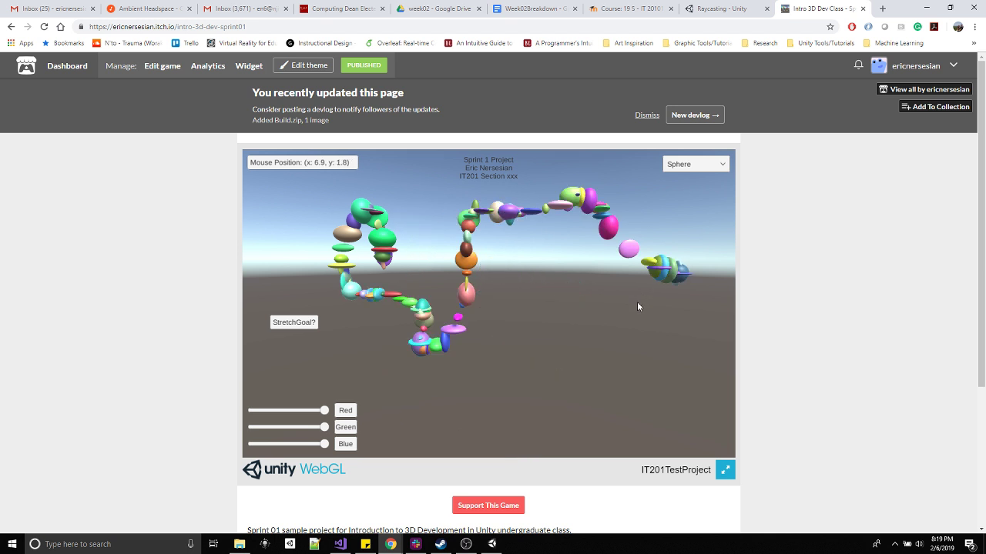
{"action": "mouse_move", "coordinate": [598, 316]}
{"action": "left_mouse_down"}
{"action": "mouse_move", "coordinate": [474, 275]}
{"action": "mouse_move", "coordinate": [478, 235]}
{"action": "mouse_move", "coordinate": [427, 185]}
{"action": "mouse_move", "coordinate": [376, 256]}
{"action": "mouse_move", "coordinate": [269, 258]}
{"action": "mouse_move", "coordinate": [379, 337]}
{"action": "mouse_move", "coordinate": [368, 369]}
{"action": "mouse_move", "coordinate": [443, 411]}
{"action": "mouse_move", "coordinate": [457, 347]}
{"action": "mouse_move", "coordinate": [548, 393]}
{"action": "mouse_move", "coordinate": [625, 404]}
{"action": "left_mouse_up"}
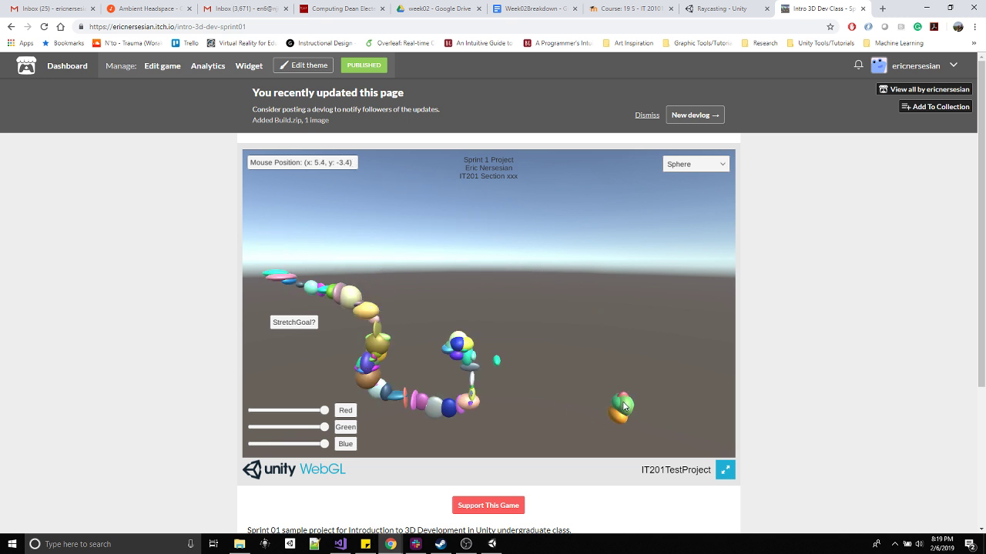
{"action": "mouse_move", "coordinate": [609, 329]}
{"action": "left_mouse_down"}
{"action": "mouse_move", "coordinate": [425, 214]}
{"action": "mouse_move", "coordinate": [416, 356]}
{"action": "mouse_move", "coordinate": [498, 404]}
{"action": "mouse_move", "coordinate": [623, 405]}
{"action": "mouse_move", "coordinate": [639, 266]}
{"action": "mouse_move", "coordinate": [524, 322]}
{"action": "mouse_move", "coordinate": [442, 204]}
{"action": "mouse_move", "coordinate": [352, 253]}
{"action": "mouse_move", "coordinate": [405, 322]}
{"action": "mouse_move", "coordinate": [435, 398]}
{"action": "mouse_move", "coordinate": [543, 345]}
{"action": "mouse_move", "coordinate": [516, 308]}
{"action": "mouse_move", "coordinate": [573, 223]}
{"action": "mouse_move", "coordinate": [454, 258]}
{"action": "mouse_move", "coordinate": [323, 223]}
{"action": "mouse_move", "coordinate": [390, 345]}
{"action": "mouse_move", "coordinate": [474, 421]}
{"action": "mouse_move", "coordinate": [644, 303]}
{"action": "left_mouse_up"}
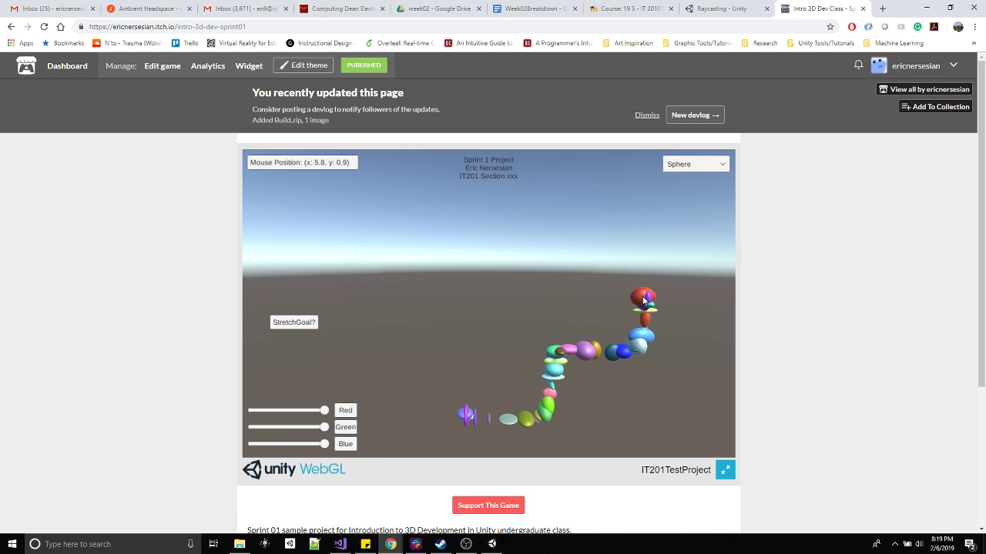
{"action": "mouse_move", "coordinate": [545, 222]}
{"action": "left_mouse_down"}
{"action": "mouse_move", "coordinate": [404, 215]}
{"action": "mouse_move", "coordinate": [445, 338]}
{"action": "mouse_move", "coordinate": [528, 392]}
{"action": "mouse_move", "coordinate": [483, 321]}
{"action": "mouse_move", "coordinate": [324, 206]}
{"action": "mouse_move", "coordinate": [642, 293]}
{"action": "mouse_move", "coordinate": [645, 233]}
{"action": "mouse_move", "coordinate": [574, 296]}
{"action": "mouse_move", "coordinate": [571, 413]}
{"action": "left_mouse_up"}
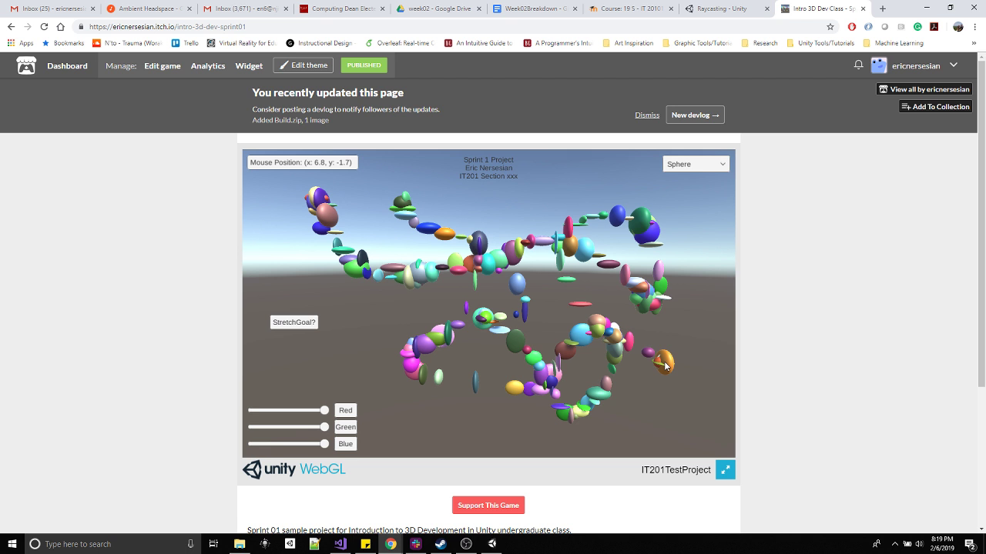
{"action": "mouse_move", "coordinate": [490, 547]}
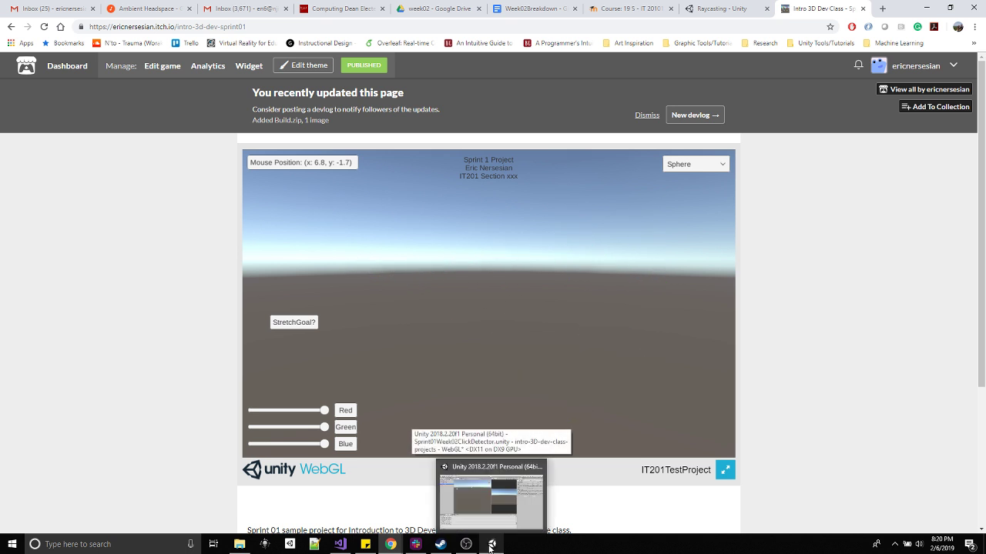
Play the click detector scene in the Unity editor, paint three white sphere trails, then stop
{"action": "left_click", "coordinate": [490, 547]}
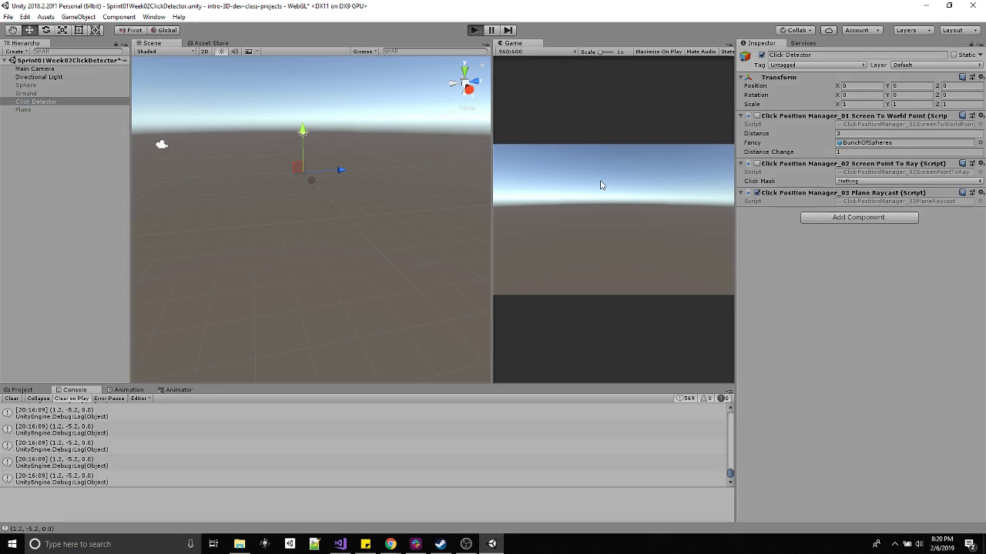
{"action": "key", "text": "ctrl+p"}
{"action": "mouse_move", "coordinate": [620, 190]}
{"action": "left_mouse_down"}
{"action": "mouse_move", "coordinate": [577, 189]}
{"action": "mouse_move", "coordinate": [557, 218]}
{"action": "mouse_move", "coordinate": [552, 273]}
{"action": "mouse_move", "coordinate": [654, 264]}
{"action": "mouse_move", "coordinate": [698, 245]}
{"action": "mouse_move", "coordinate": [623, 237]}
{"action": "mouse_move", "coordinate": [668, 197]}
{"action": "mouse_move", "coordinate": [633, 162]}
{"action": "mouse_move", "coordinate": [568, 167]}
{"action": "mouse_move", "coordinate": [530, 204]}
{"action": "mouse_move", "coordinate": [566, 252]}
{"action": "mouse_move", "coordinate": [649, 275]}
{"action": "left_mouse_up"}
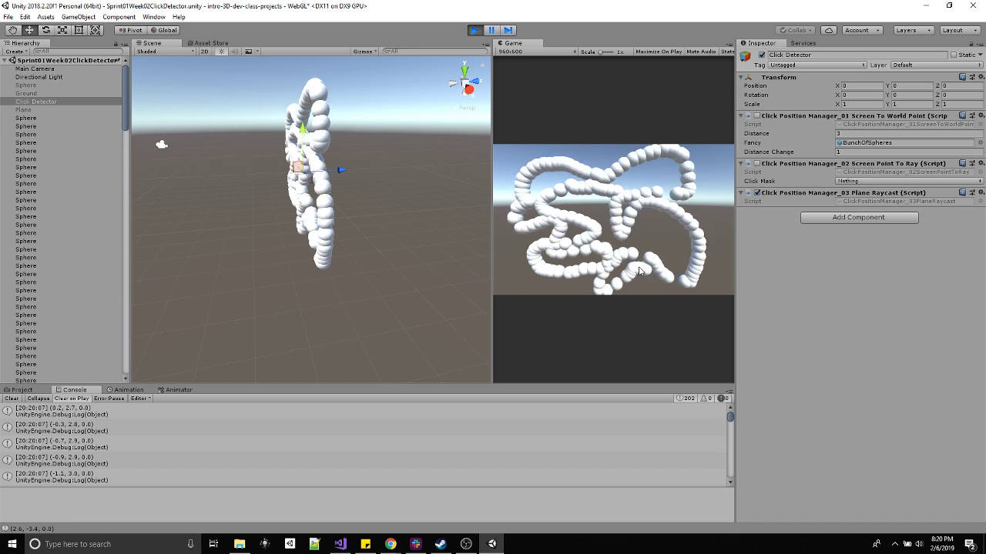
{"action": "mouse_move", "coordinate": [649, 228]}
{"action": "left_mouse_down"}
{"action": "mouse_move", "coordinate": [670, 243]}
{"action": "mouse_move", "coordinate": [677, 276]}
{"action": "mouse_move", "coordinate": [610, 247]}
{"action": "left_mouse_up"}
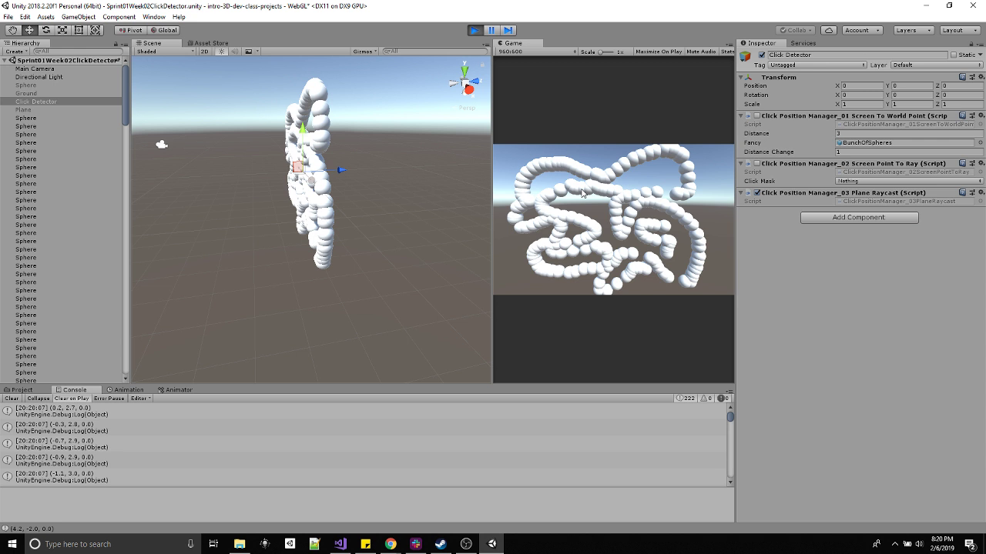
{"action": "mouse_move", "coordinate": [708, 162]}
{"action": "left_mouse_down"}
{"action": "mouse_move", "coordinate": [720, 252]}
{"action": "mouse_move", "coordinate": [715, 238]}
{"action": "mouse_move", "coordinate": [706, 257]}
{"action": "mouse_move", "coordinate": [621, 228]}
{"action": "mouse_move", "coordinate": [596, 238]}
{"action": "mouse_move", "coordinate": [550, 233]}
{"action": "mouse_move", "coordinate": [513, 180]}
{"action": "mouse_move", "coordinate": [514, 279]}
{"action": "mouse_move", "coordinate": [527, 288]}
{"action": "mouse_move", "coordinate": [587, 277]}
{"action": "mouse_move", "coordinate": [605, 222]}
{"action": "mouse_move", "coordinate": [578, 217]}
{"action": "mouse_move", "coordinate": [561, 183]}
{"action": "mouse_move", "coordinate": [592, 203]}
{"action": "mouse_move", "coordinate": [663, 219]}
{"action": "mouse_move", "coordinate": [629, 195]}
{"action": "left_mouse_up"}
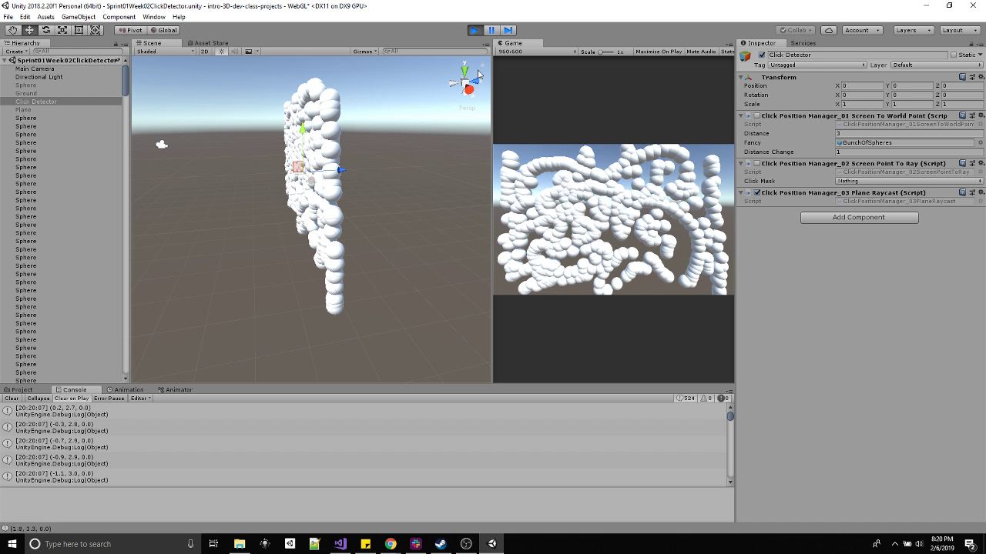
{"action": "left_click", "coordinate": [474, 31]}
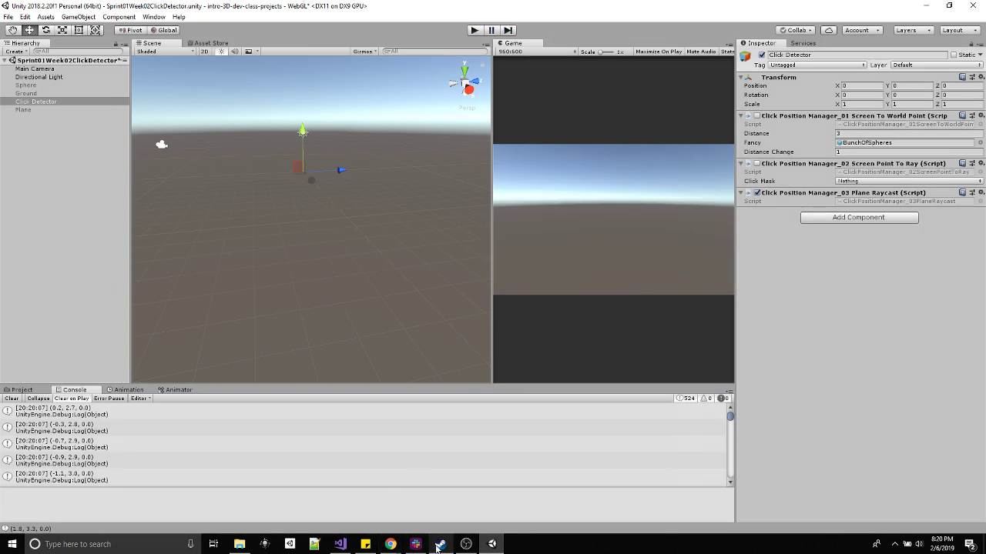
Load the itch.io home page, view the public creator profile, and bring up the account menu again
{"action": "mouse_move", "coordinate": [395, 545]}
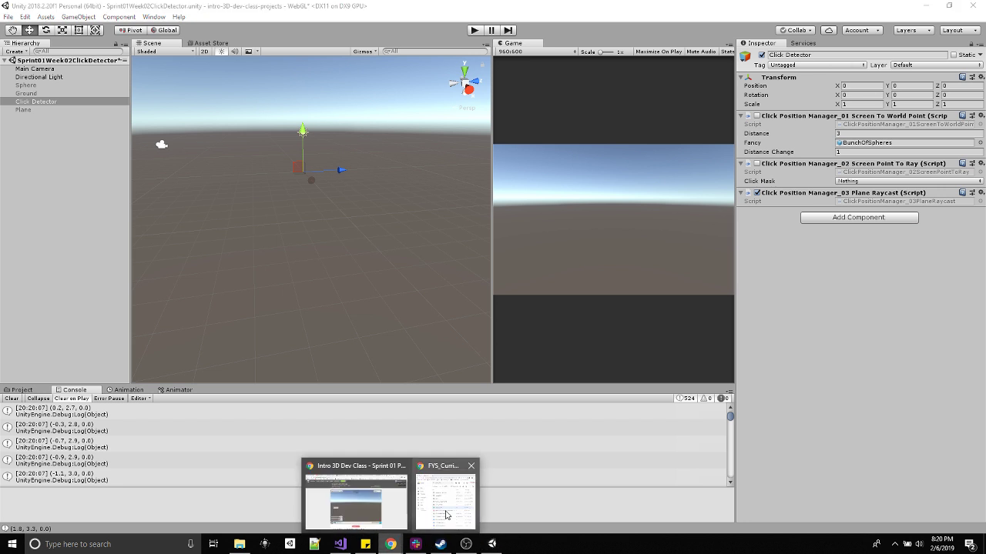
{"action": "left_click", "coordinate": [355, 504]}
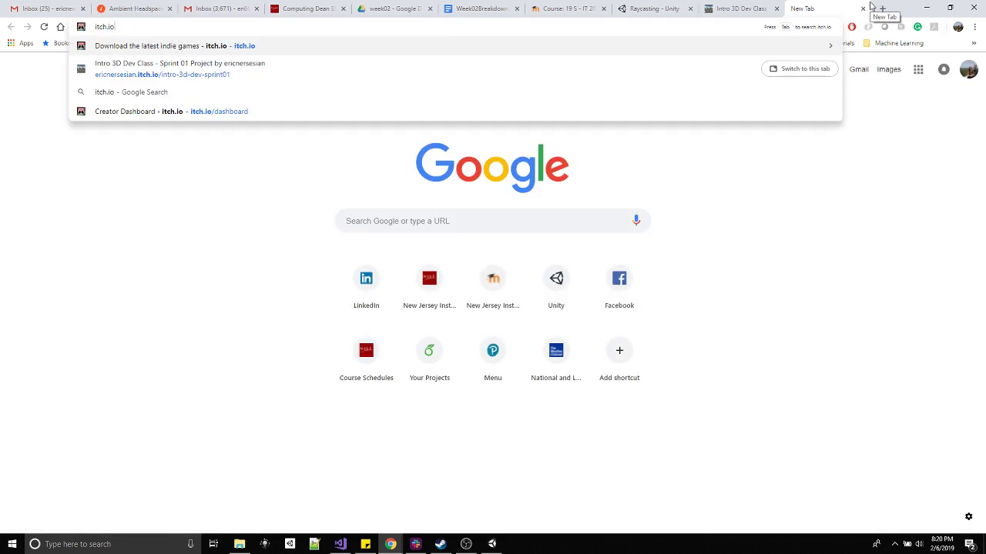
{"action": "key", "text": "Return"}
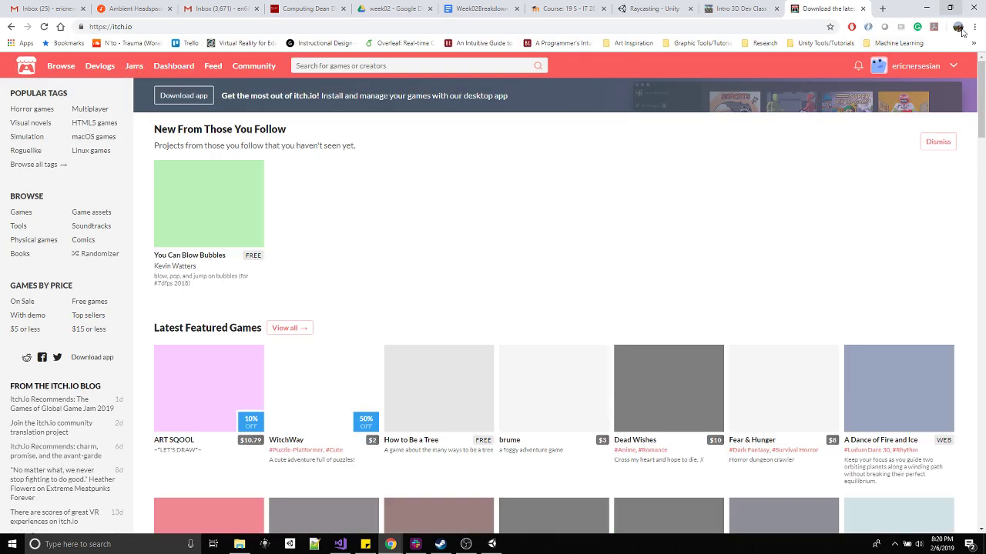
{"action": "left_click", "coordinate": [953, 66]}
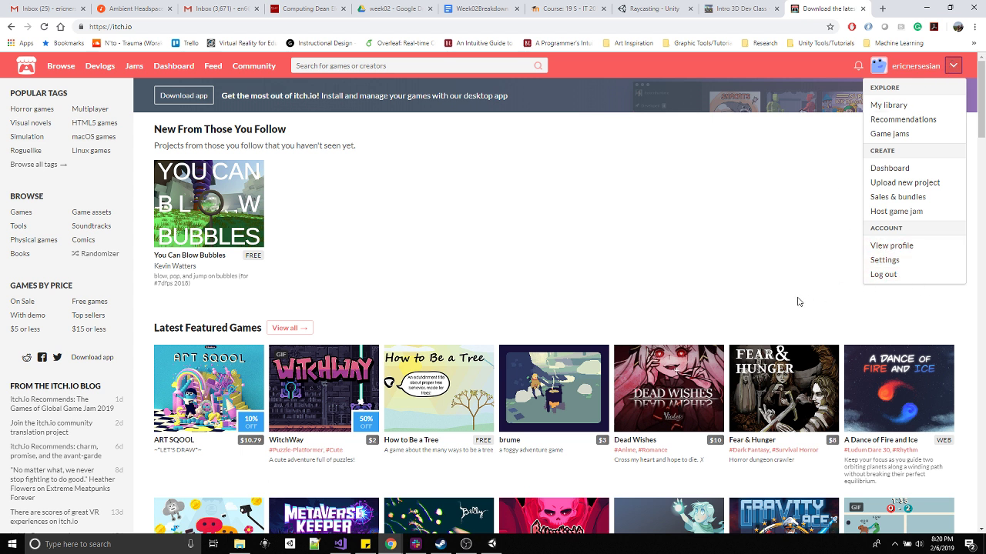
{"action": "left_click", "coordinate": [942, 68]}
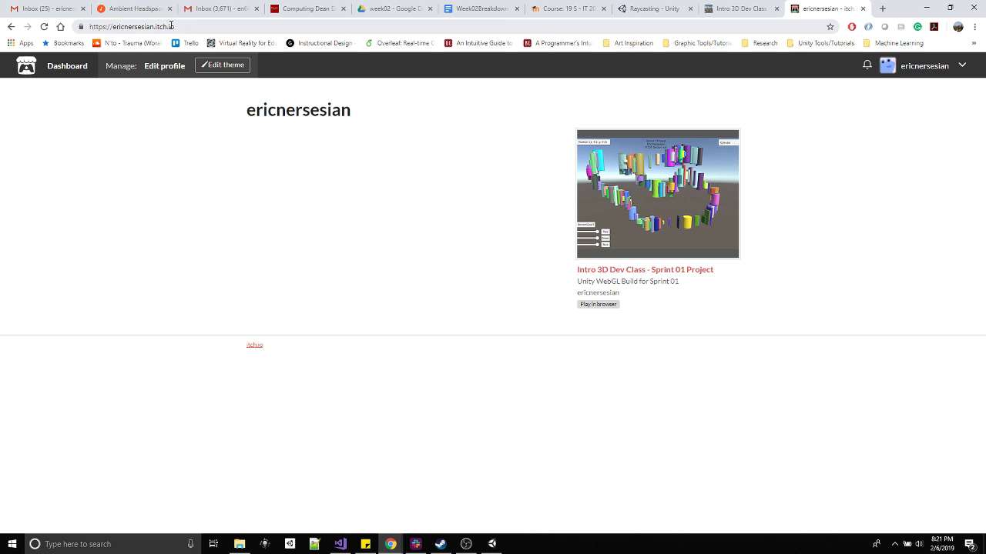
{"action": "left_click", "coordinate": [962, 67]}
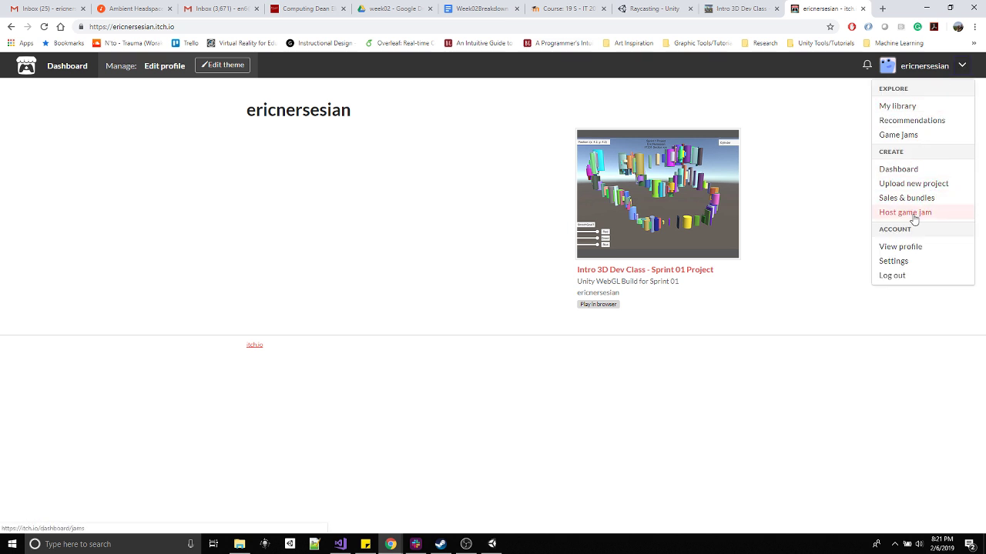
{"action": "left_click", "coordinate": [899, 187]}
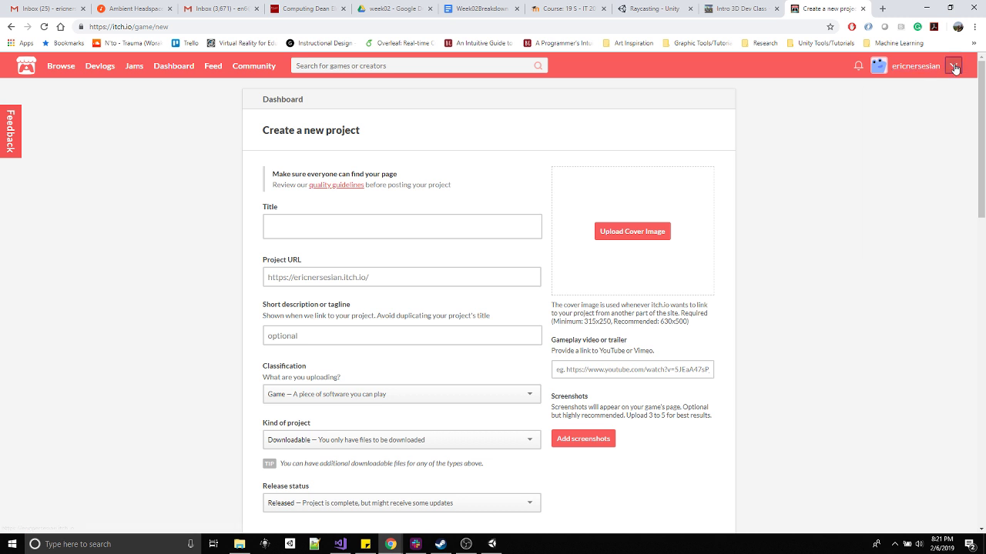
{"action": "left_click", "coordinate": [954, 67]}
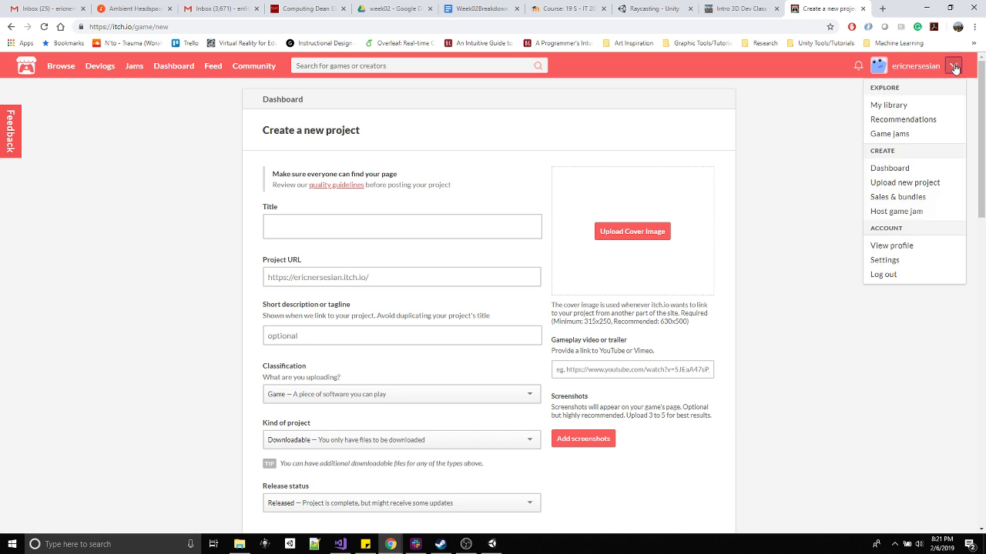
{"action": "left_click", "coordinate": [919, 189]}
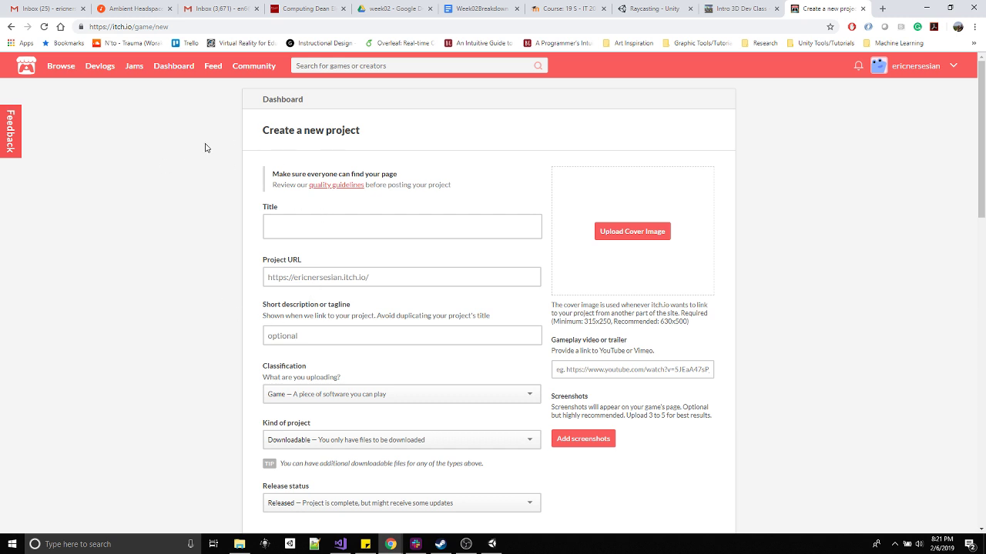
{"action": "scroll", "coordinate": [370, 308], "scroll_direction": "down", "scroll_amount": 2}
{"action": "scroll", "coordinate": [608, 461], "scroll_direction": "up", "scroll_amount": 1}
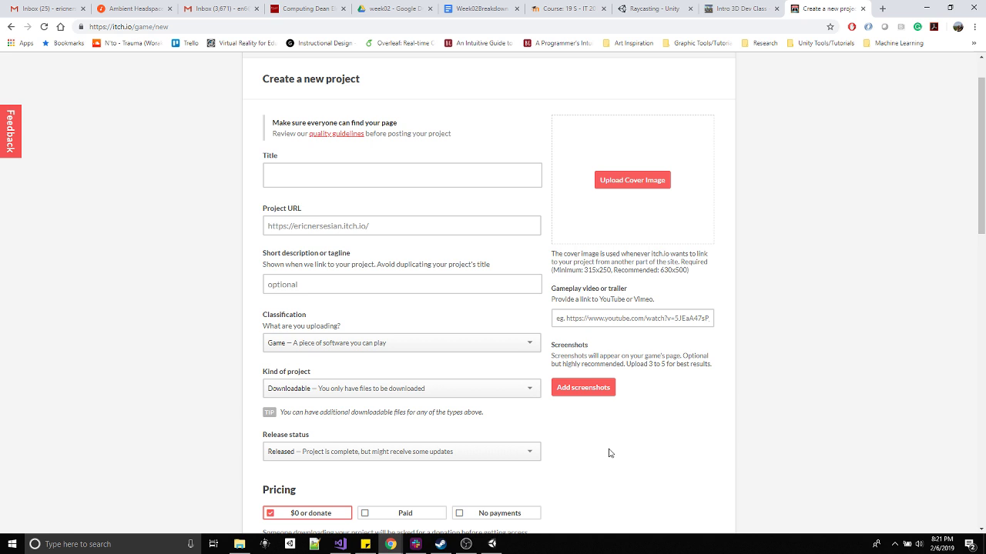
{"action": "scroll", "coordinate": [608, 447], "scroll_direction": "up", "scroll_amount": 1}
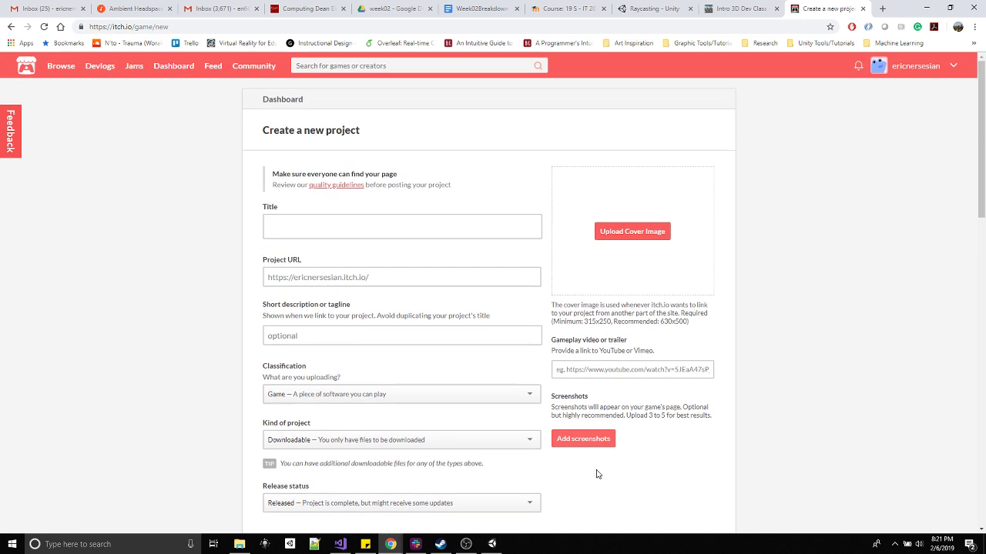
{"action": "mouse_move", "coordinate": [496, 540]}
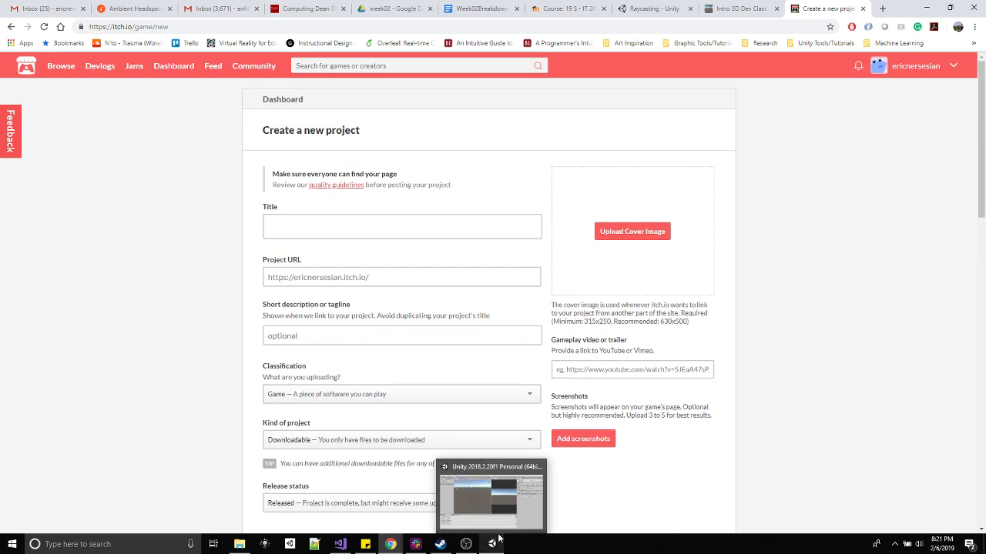
Widen the Game view, save the scene, and bring up Build Settings with WebGL targeted
{"action": "left_click", "coordinate": [495, 542]}
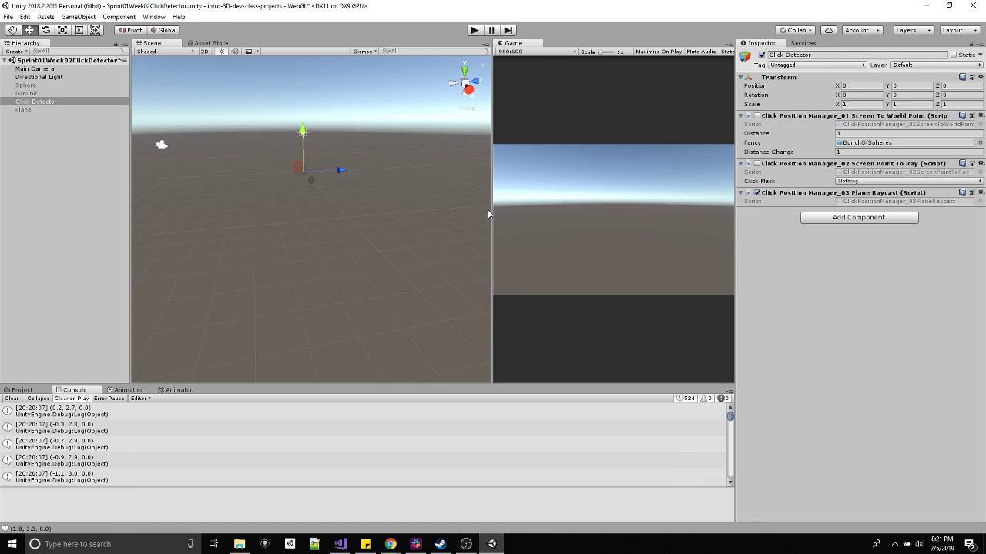
{"action": "left_click_drag", "start_coordinate": [493, 212], "coordinate": [415, 222]}
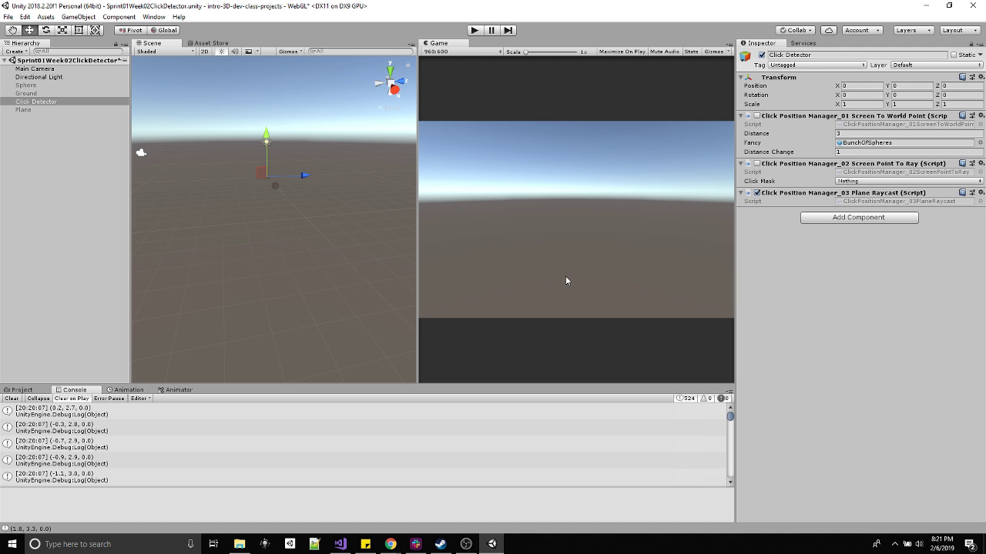
{"action": "left_click", "coordinate": [8, 16]}
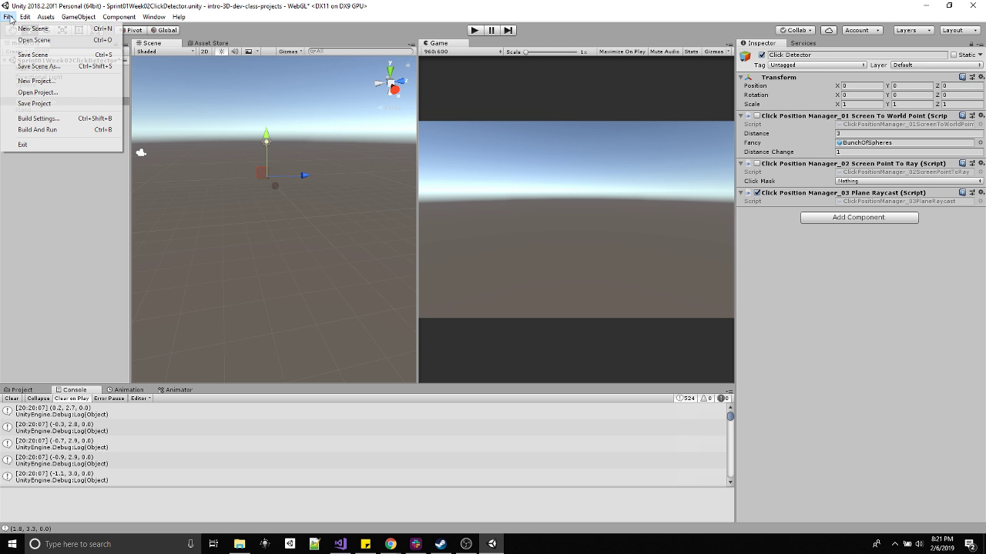
{"action": "left_click", "coordinate": [22, 61]}
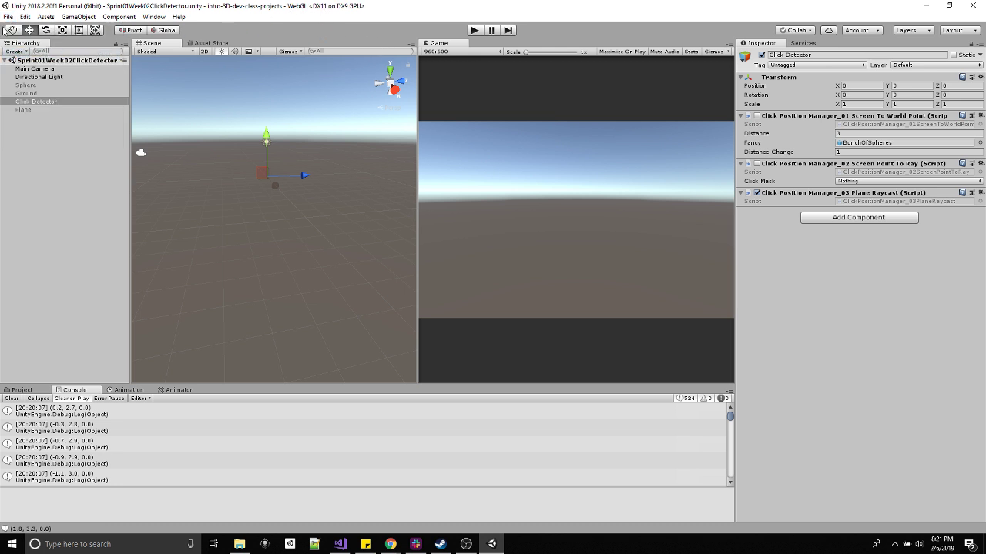
{"action": "left_click", "coordinate": [7, 16]}
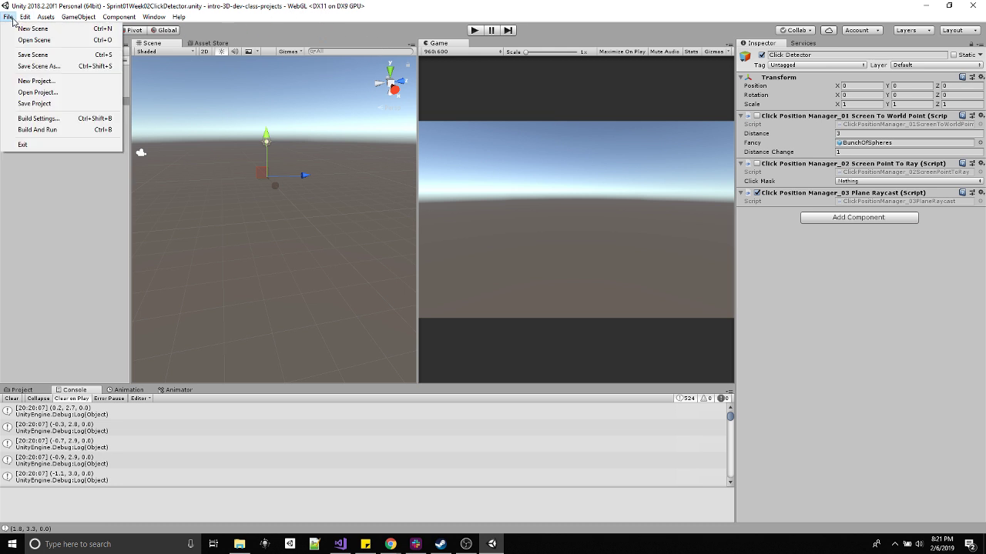
{"action": "left_click", "coordinate": [34, 119]}
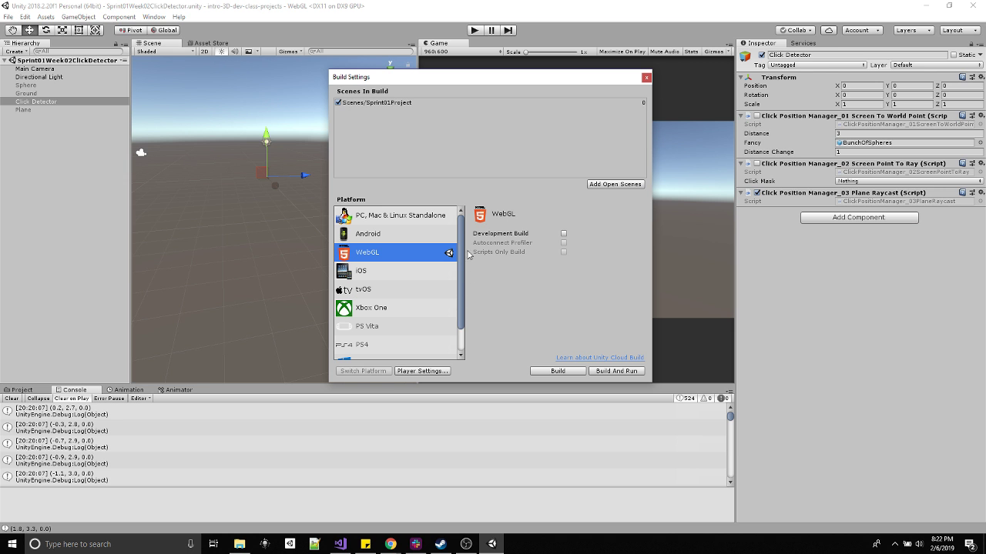
Bring up Build Settings and move its window to the left
{"action": "left_click", "coordinate": [7, 16]}
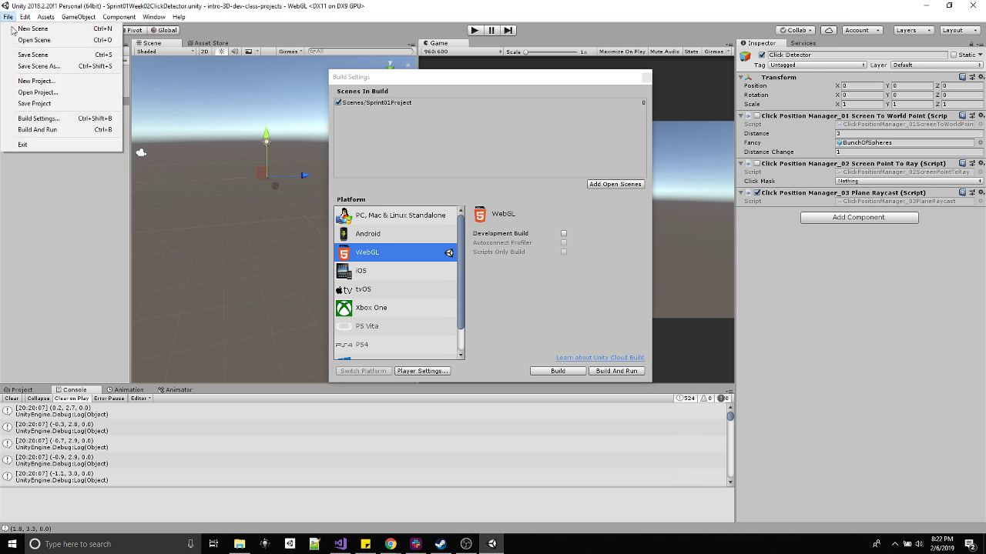
{"action": "left_click", "coordinate": [34, 124]}
{"action": "left_click_drag", "start_coordinate": [384, 82], "coordinate": [300, 79]}
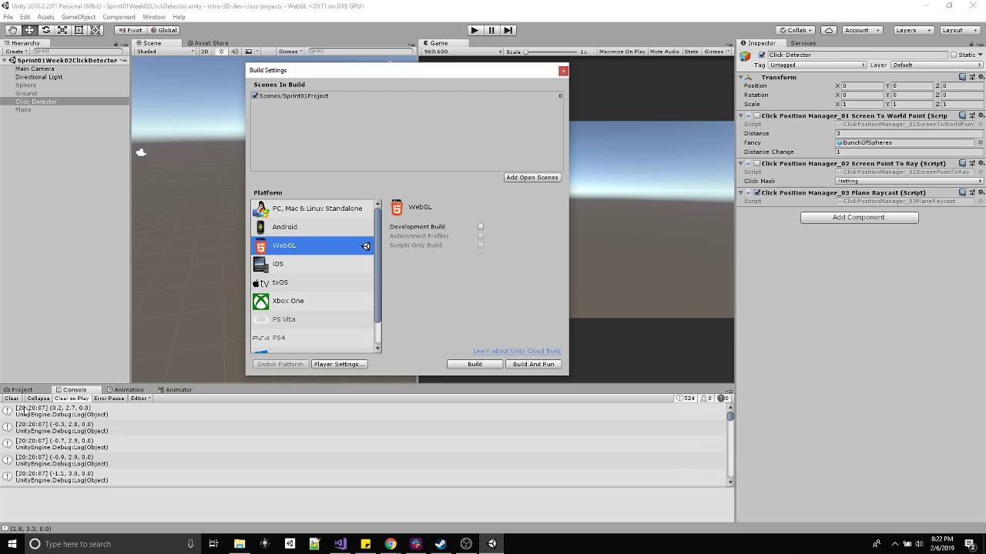
Browse the Project panel's Assets and Scenes folders to list the project's scene files
{"action": "left_click", "coordinate": [31, 392]}
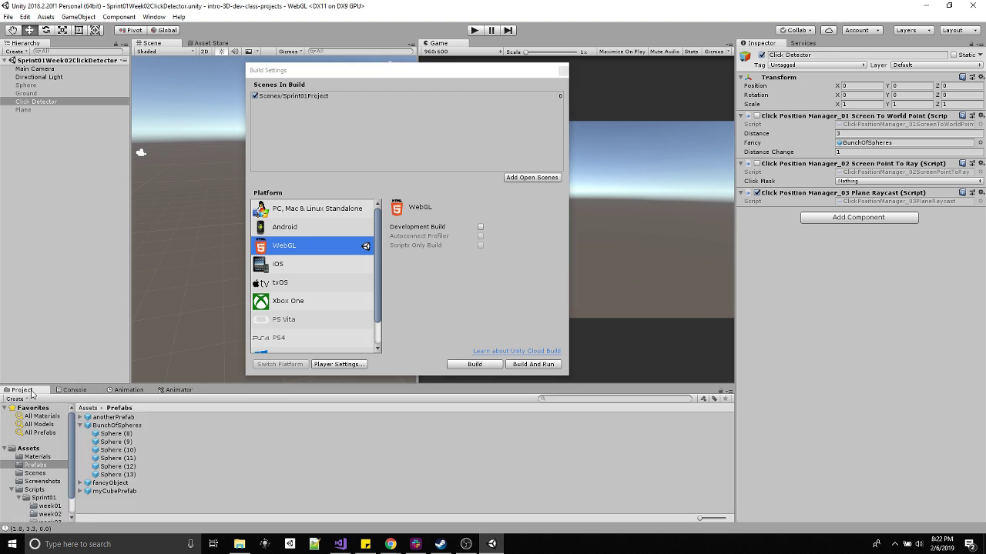
{"action": "left_click", "coordinate": [36, 474]}
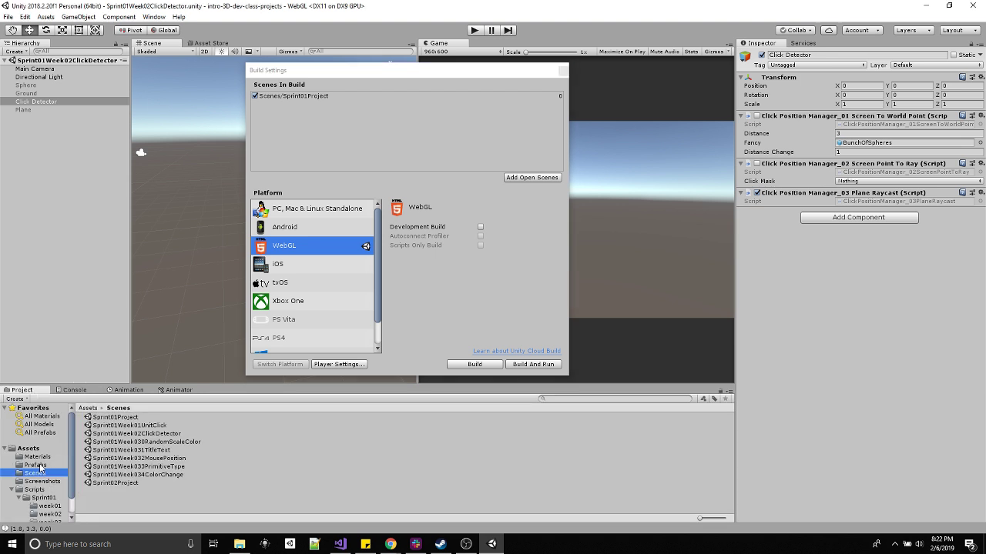
{"action": "left_click", "coordinate": [29, 448]}
{"action": "right_click", "coordinate": [131, 462]}
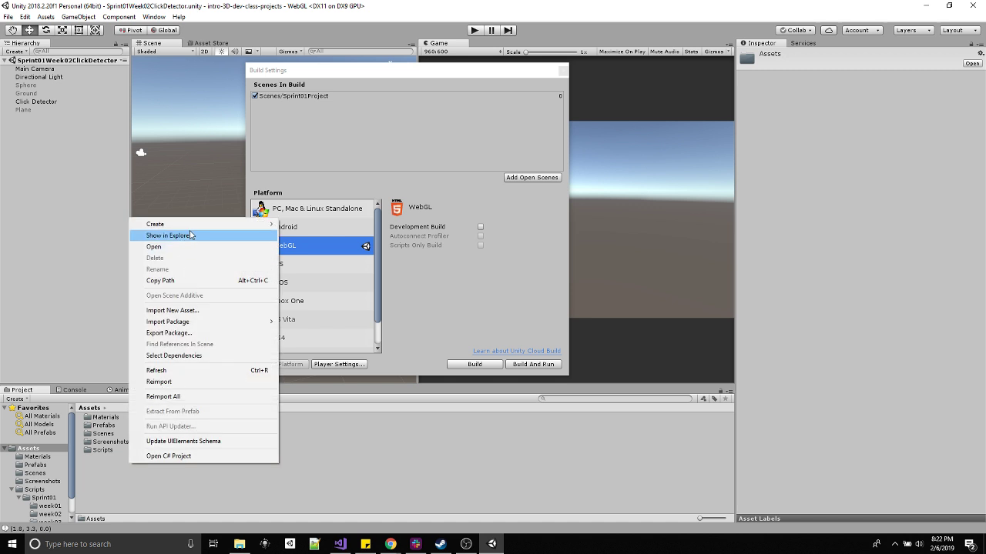
{"action": "mouse_move", "coordinate": [189, 226]}
{"action": "left_click", "coordinate": [95, 482]}
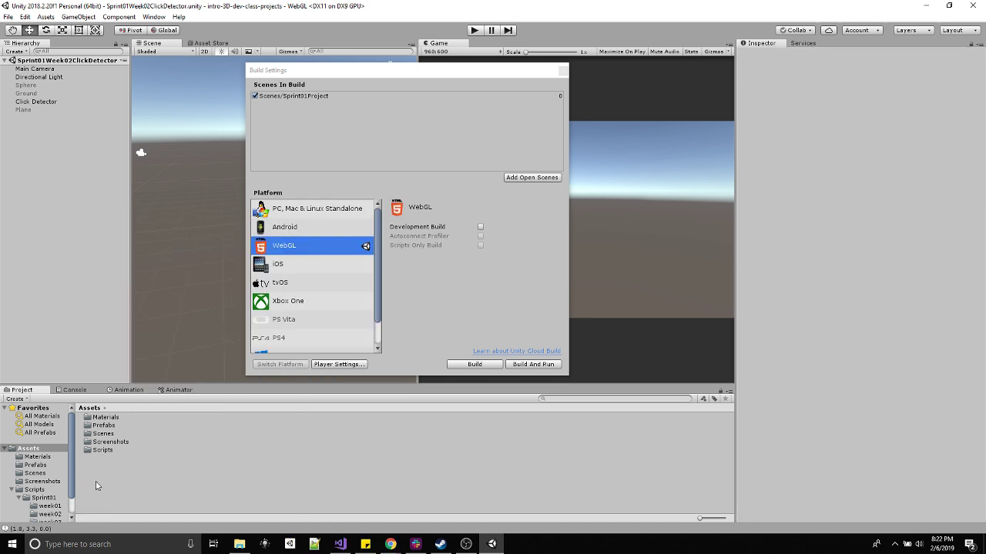
{"action": "left_click", "coordinate": [30, 473]}
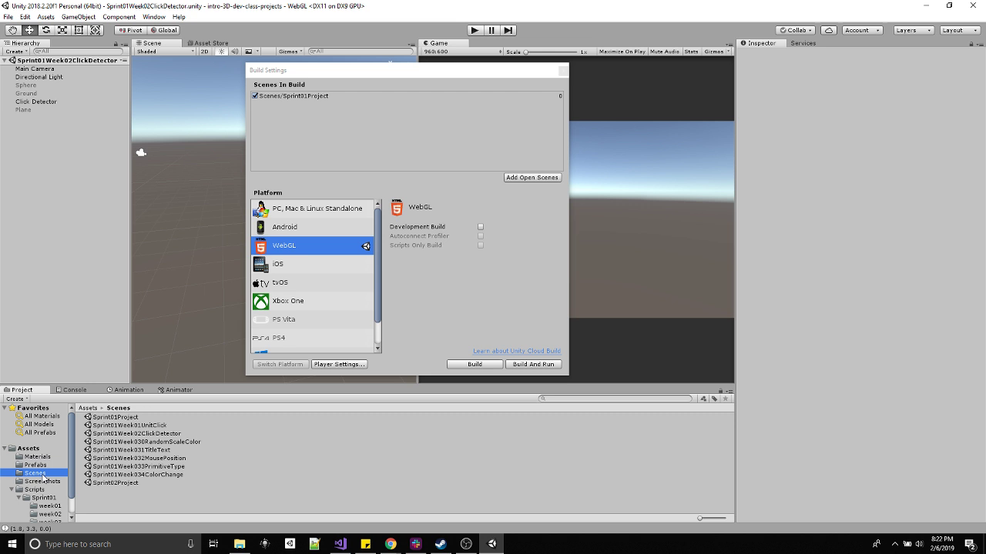
{"action": "left_click", "coordinate": [8, 16]}
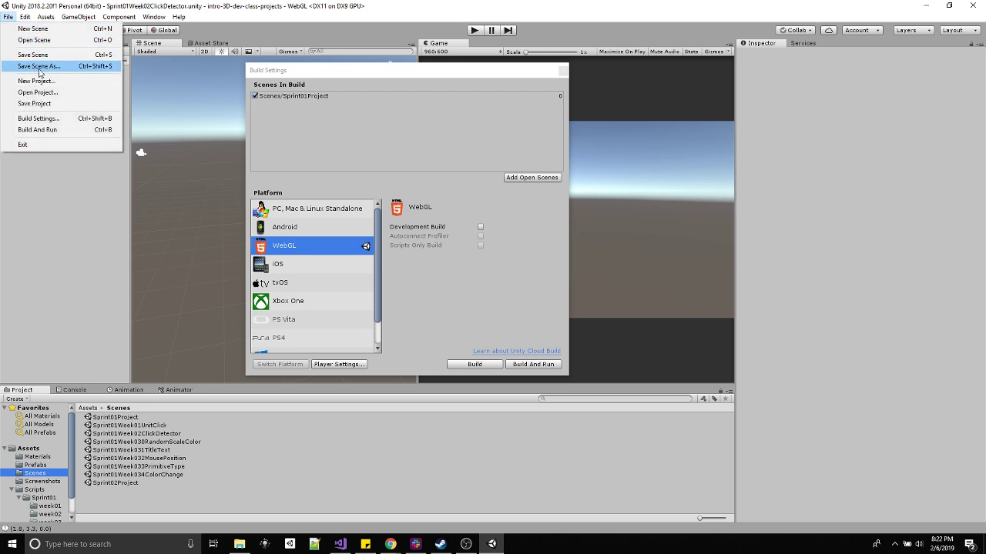
{"action": "left_click", "coordinate": [8, 17]}
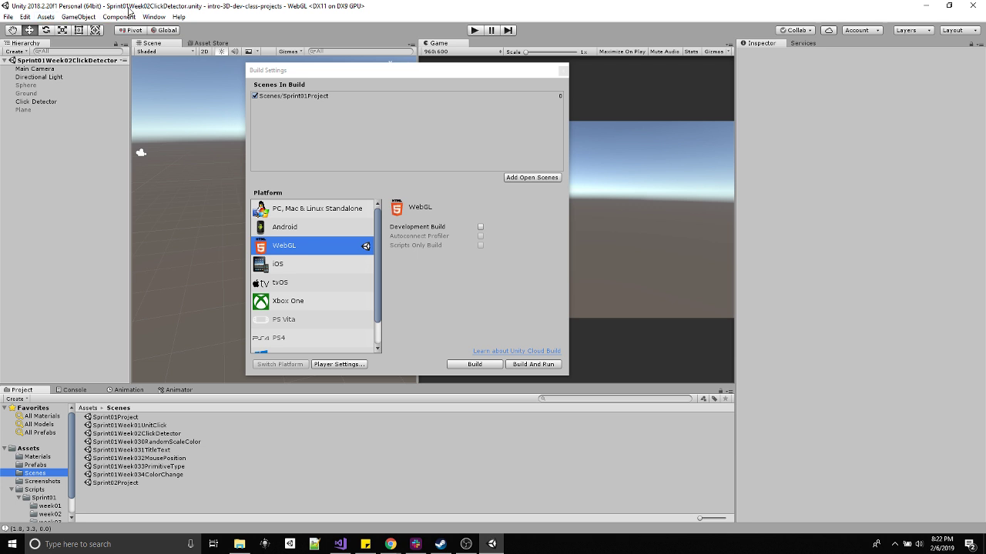
Load the Sprint01Project scene from the Scenes folder
{"action": "left_click", "coordinate": [154, 433]}
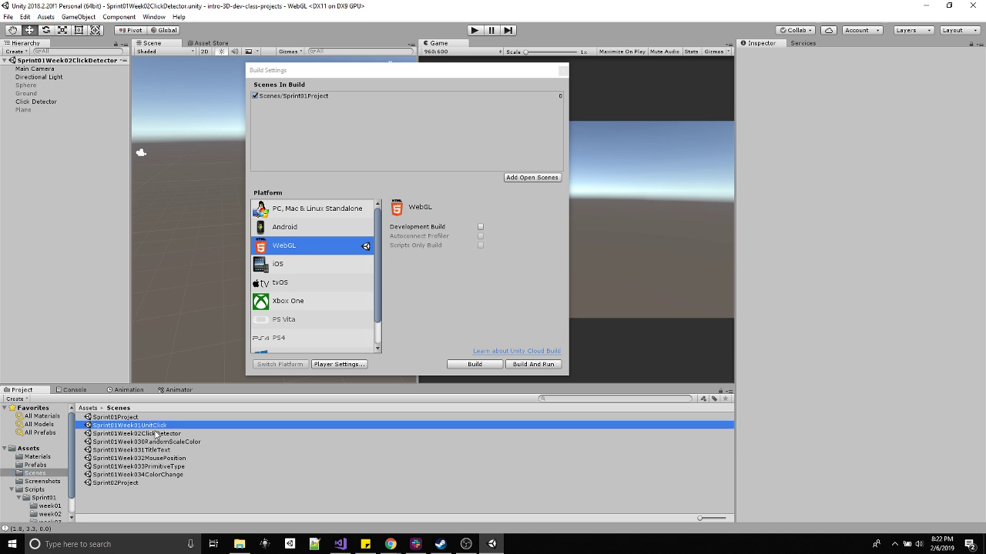
{"action": "left_click", "coordinate": [287, 96]}
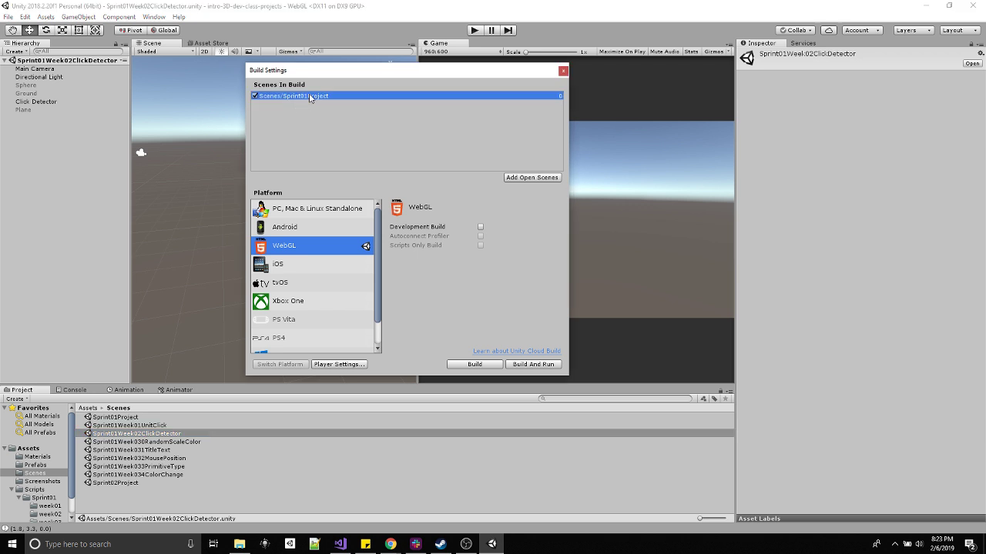
{"action": "double_click", "coordinate": [131, 418]}
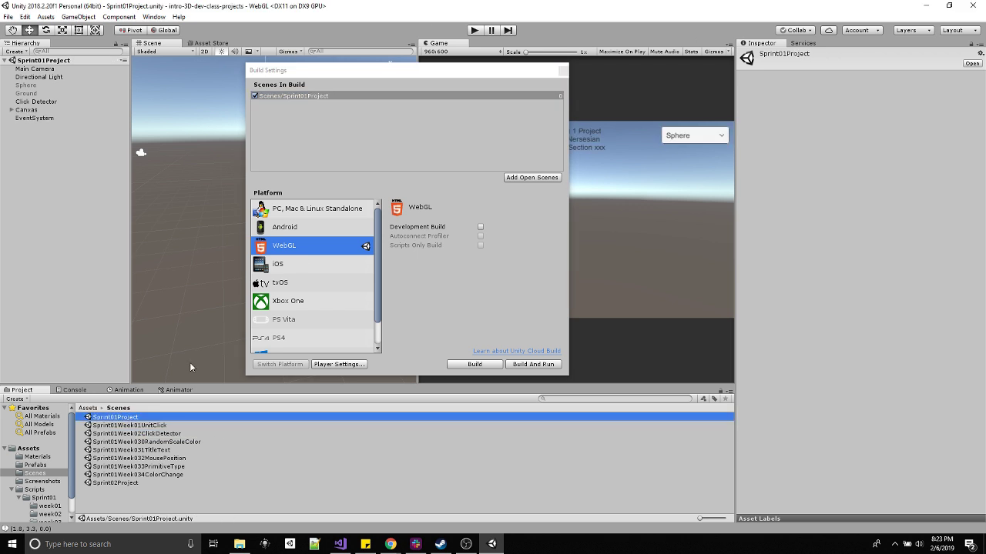
Close Build Settings and test-run Sprint01Project, spawning one sphere trail before stopping
{"action": "left_click", "coordinate": [557, 75]}
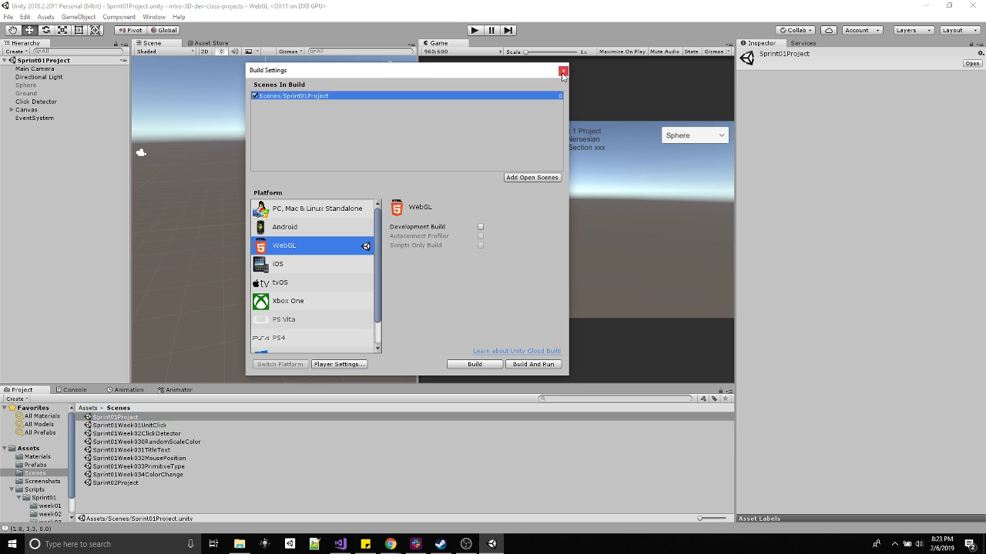
{"action": "left_click", "coordinate": [563, 71]}
{"action": "left_click", "coordinate": [475, 30]}
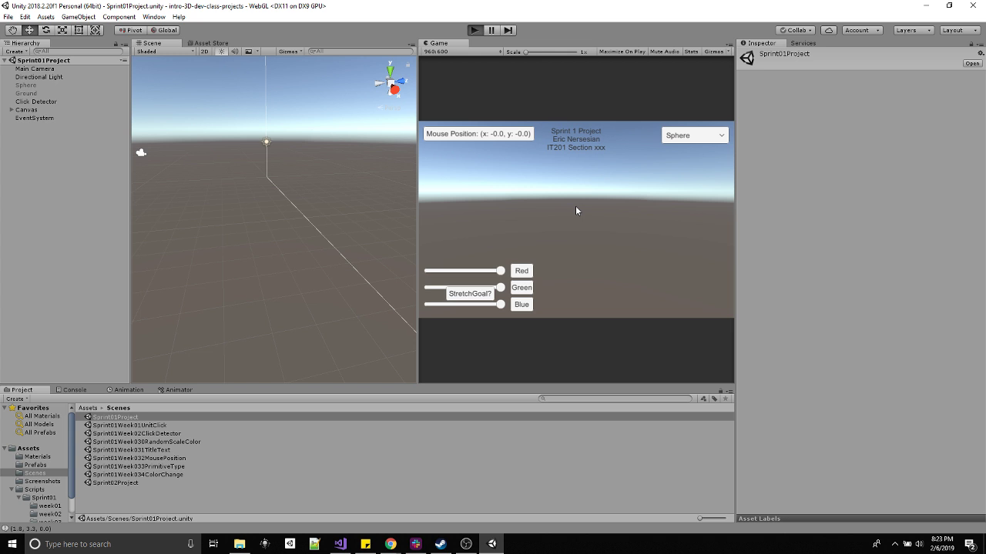
{"action": "mouse_move", "coordinate": [575, 206]}
{"action": "left_mouse_down"}
{"action": "mouse_move", "coordinate": [594, 173]}
{"action": "mouse_move", "coordinate": [497, 181]}
{"action": "mouse_move", "coordinate": [653, 216]}
{"action": "mouse_move", "coordinate": [614, 199]}
{"action": "left_mouse_up"}
{"action": "left_click", "coordinate": [475, 31]}
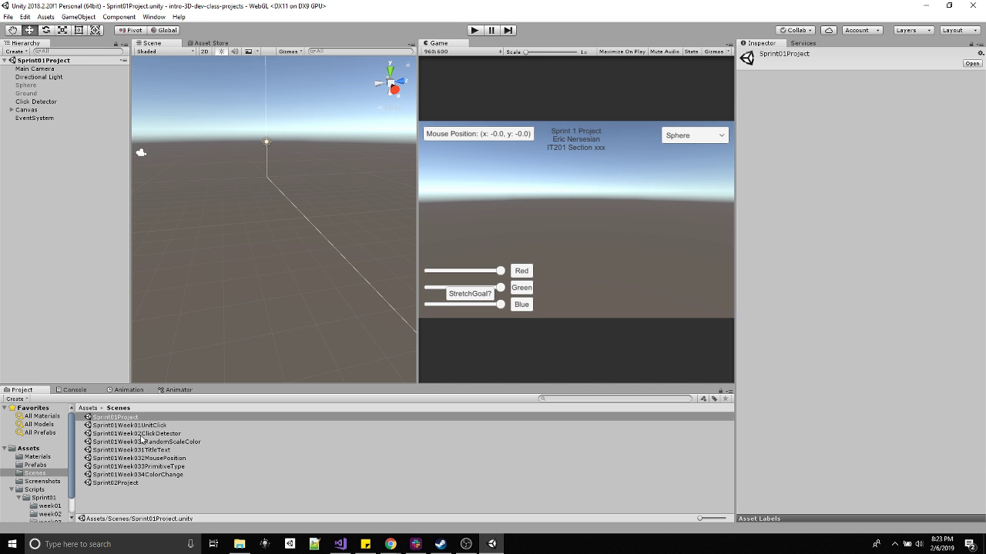
Load Sprint01Week02ClickDetector and test-run it, painting a white sphere trail before stopping
{"action": "double_click", "coordinate": [142, 435]}
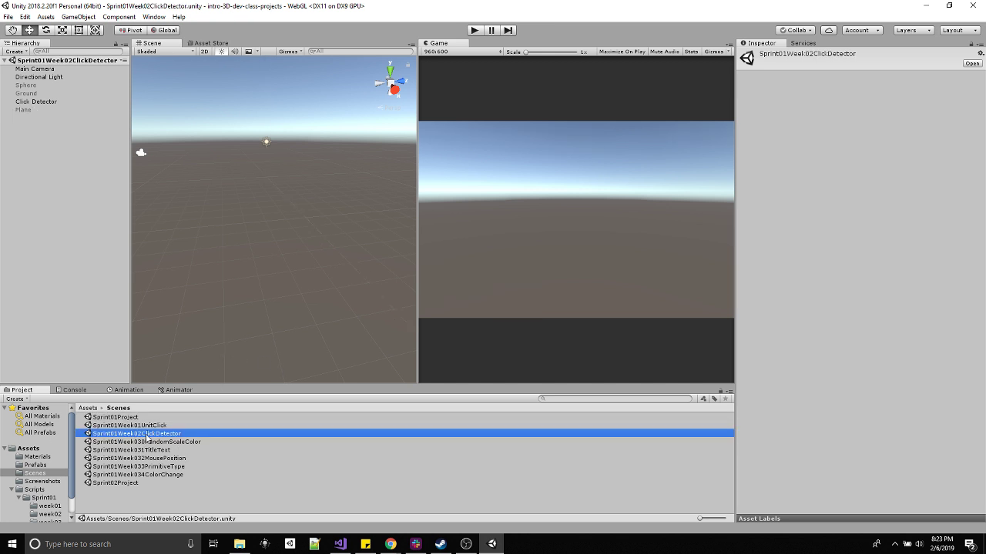
{"action": "left_click", "coordinate": [475, 30]}
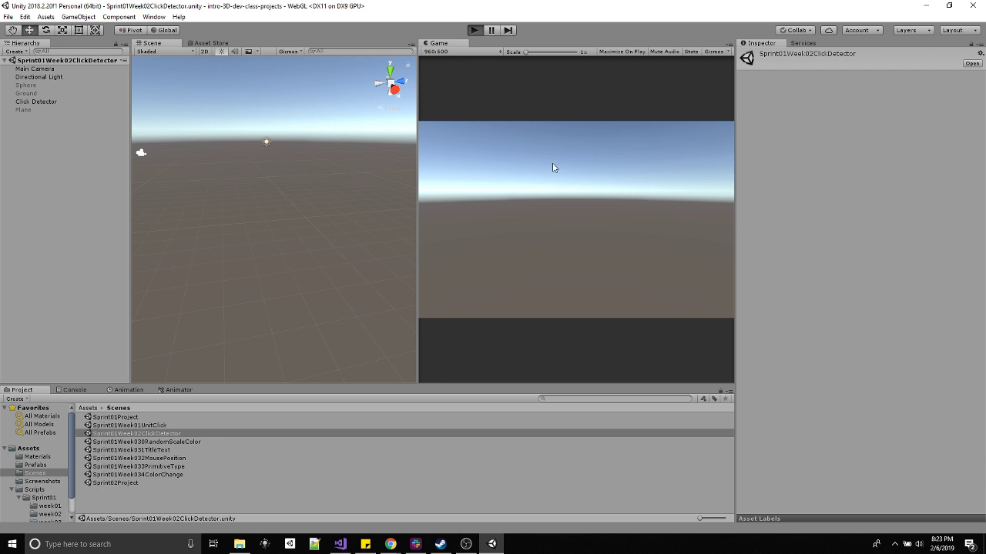
{"action": "mouse_move", "coordinate": [552, 168]}
{"action": "left_mouse_down"}
{"action": "mouse_move", "coordinate": [608, 266]}
{"action": "mouse_move", "coordinate": [662, 125]}
{"action": "left_mouse_up"}
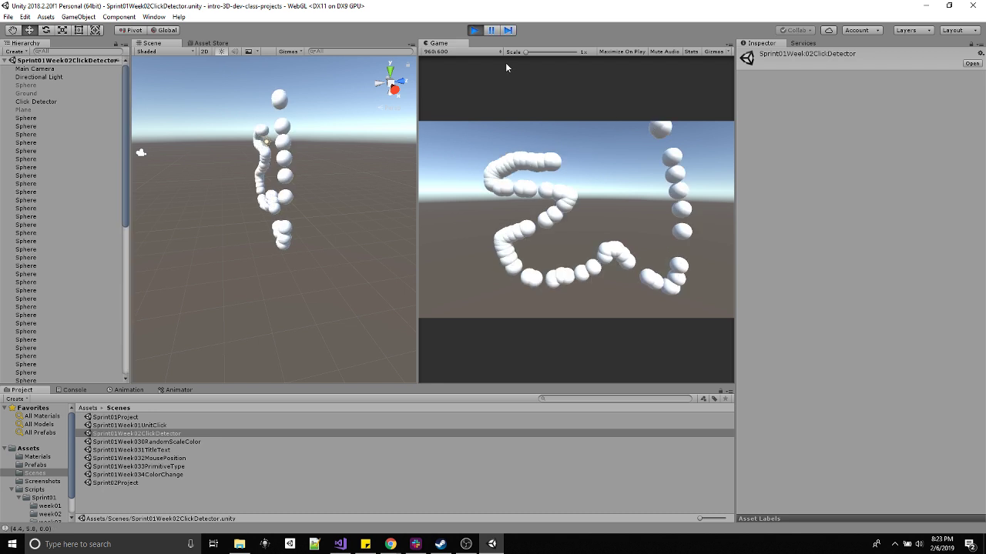
{"action": "left_click", "coordinate": [475, 30]}
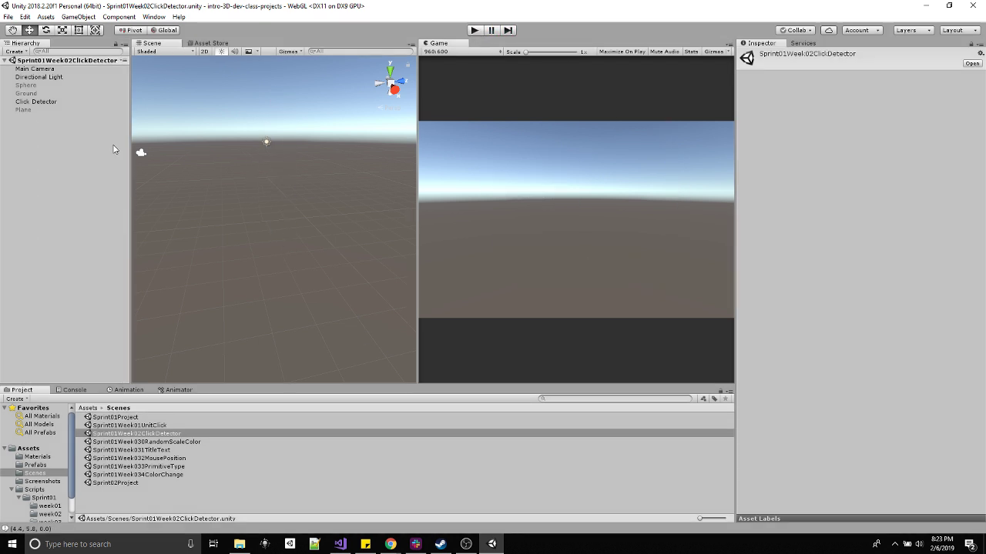
Delete Scenes/Sprint01Project from Scenes In Build and drag in Sprint01Week02ClickDetector as the sole scene
{"action": "left_click", "coordinate": [7, 16]}
{"action": "left_click", "coordinate": [31, 118]}
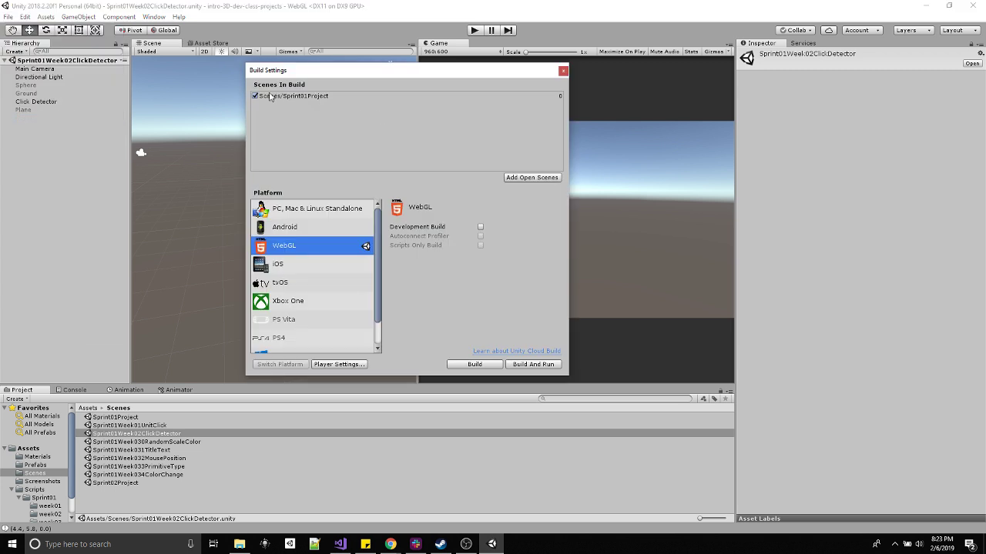
{"action": "left_click", "coordinate": [255, 96]}
{"action": "left_click", "coordinate": [279, 98]}
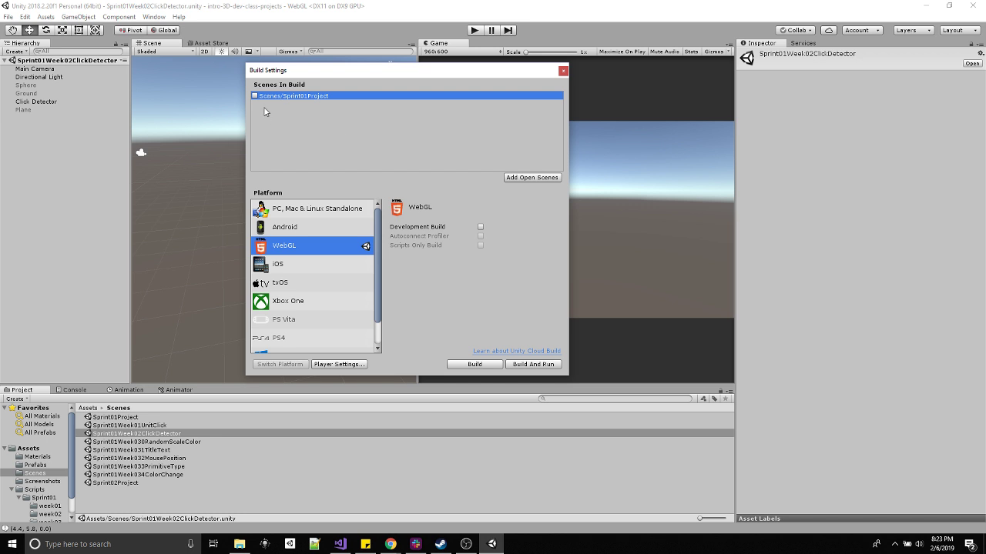
{"action": "key", "text": "Delete"}
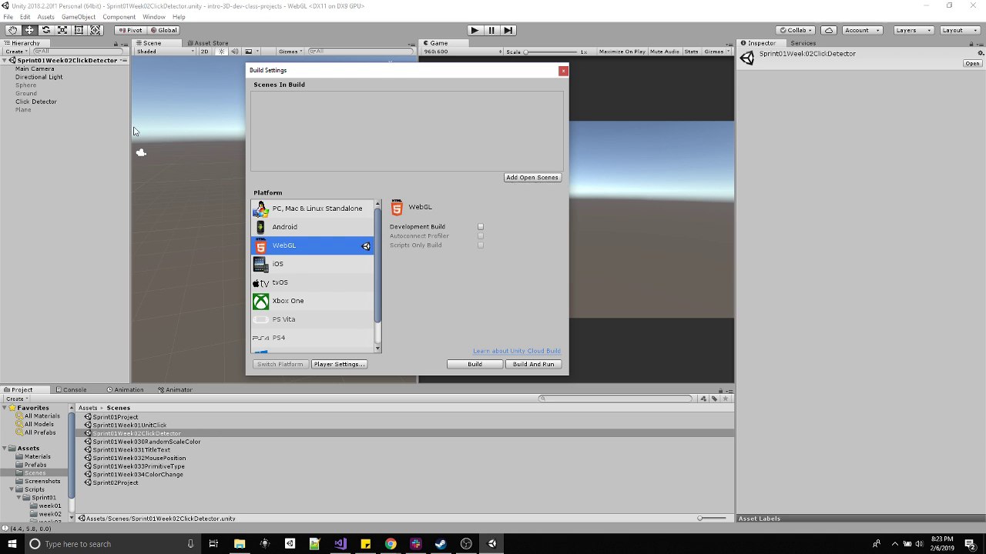
{"action": "left_click", "coordinate": [511, 179]}
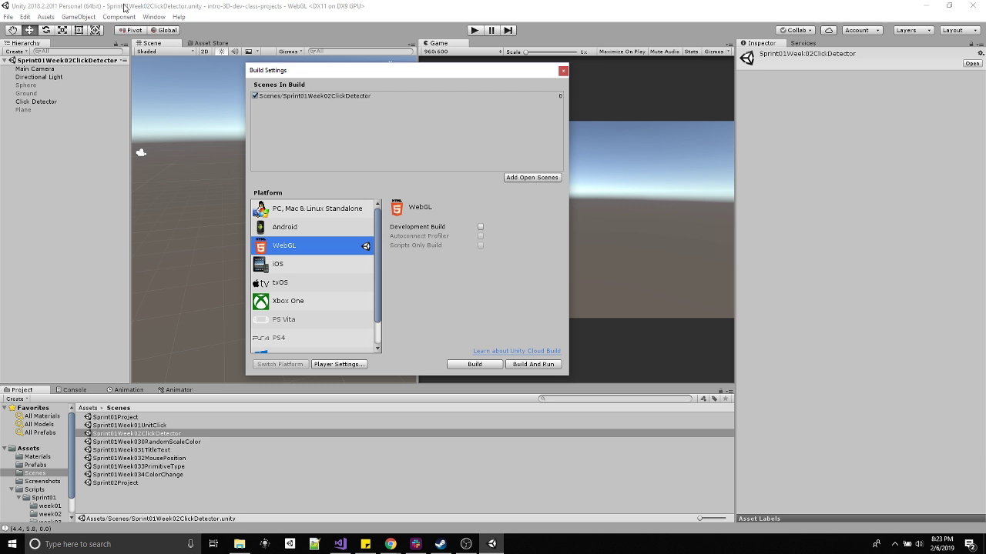
{"action": "left_click", "coordinate": [334, 96]}
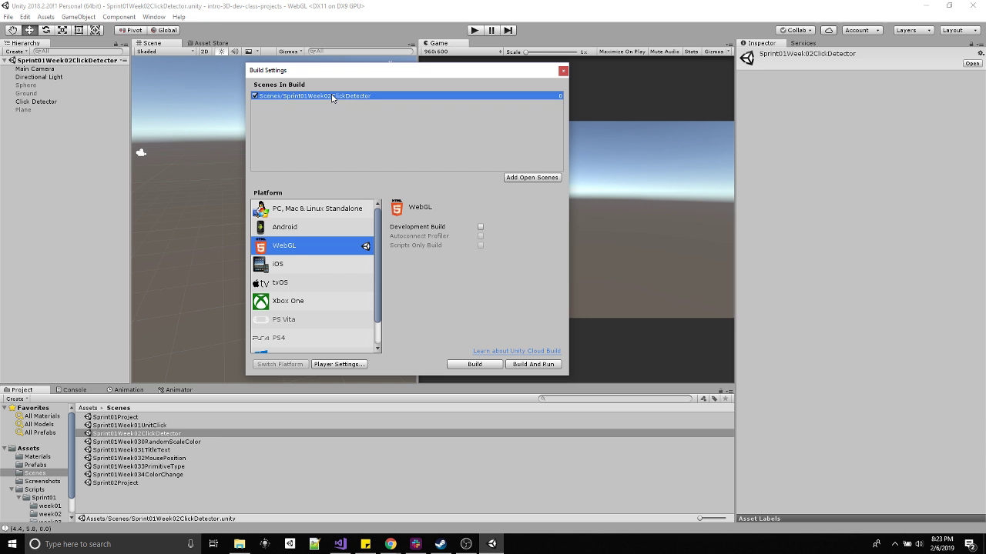
{"action": "key", "text": "Delete"}
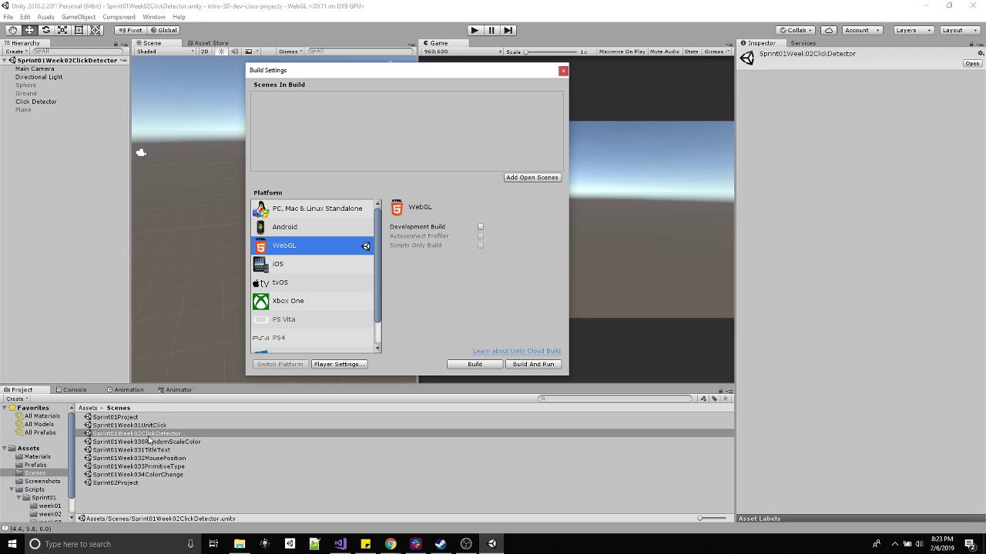
{"action": "left_click_drag", "start_coordinate": [148, 441], "coordinate": [311, 119]}
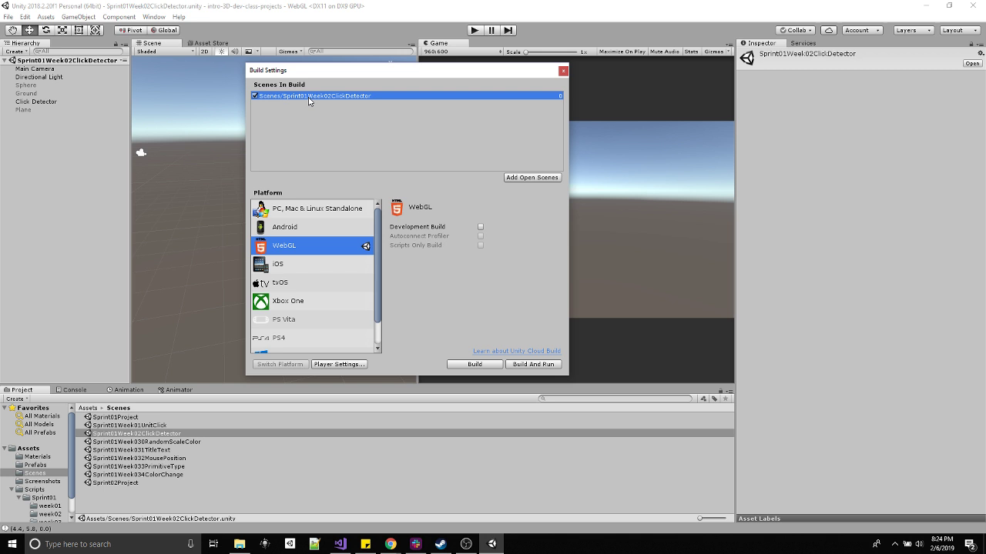
Compare the PC/Mac/Linux Standalone, WebGL and Android platform options in Build Settings
{"action": "left_click", "coordinate": [313, 212]}
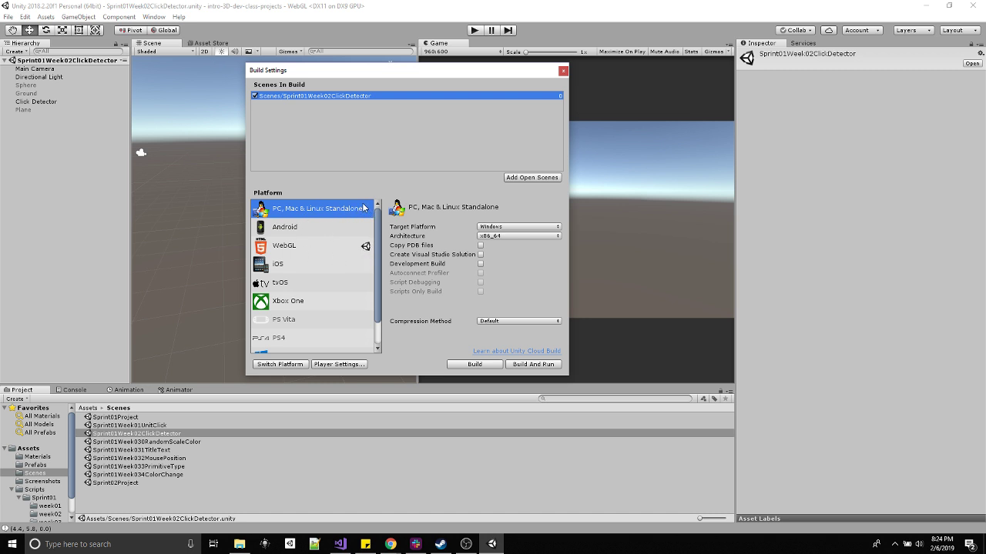
{"action": "left_click", "coordinate": [310, 248]}
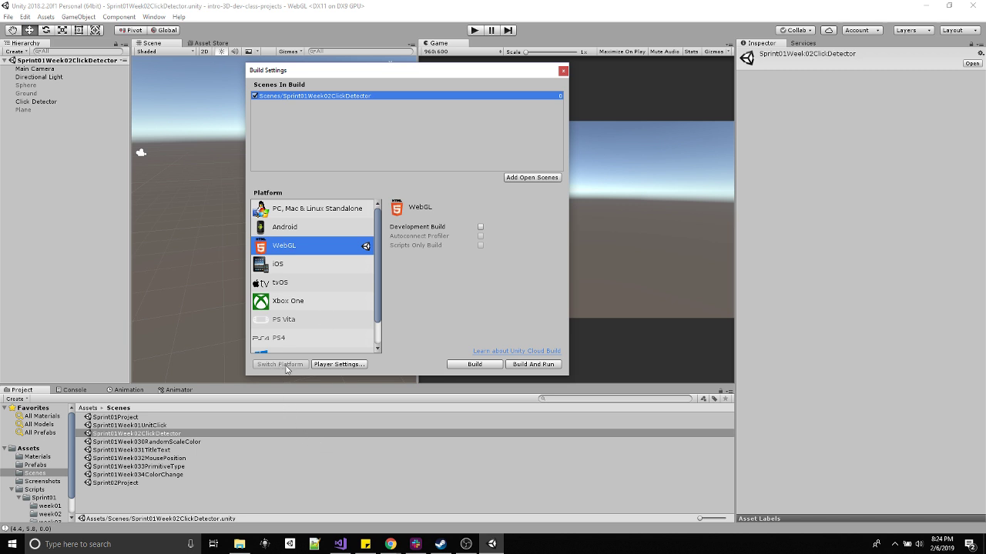
{"action": "scroll", "coordinate": [292, 338], "scroll_direction": "down", "scroll_amount": 2}
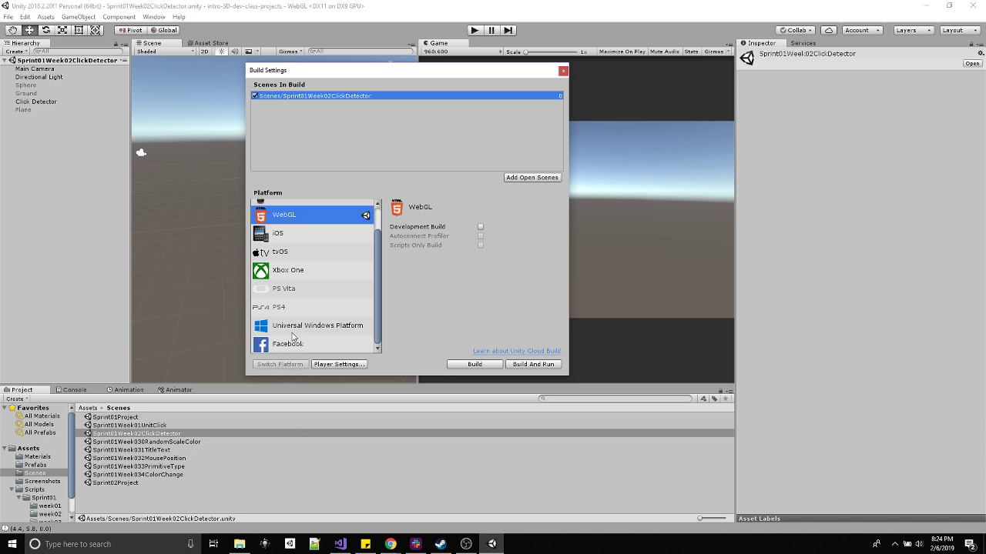
{"action": "scroll", "coordinate": [331, 243], "scroll_direction": "up", "scroll_amount": 2}
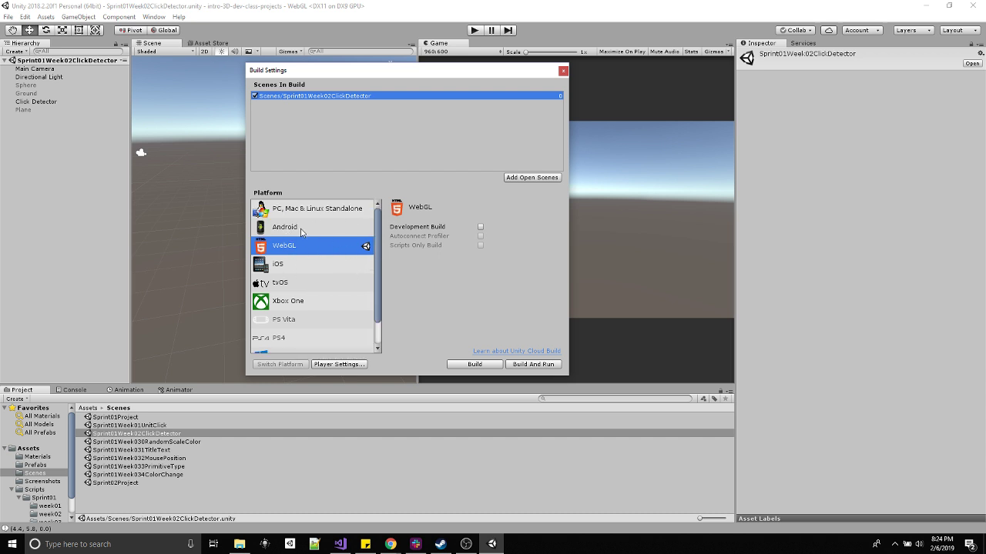
{"action": "left_click", "coordinate": [340, 230]}
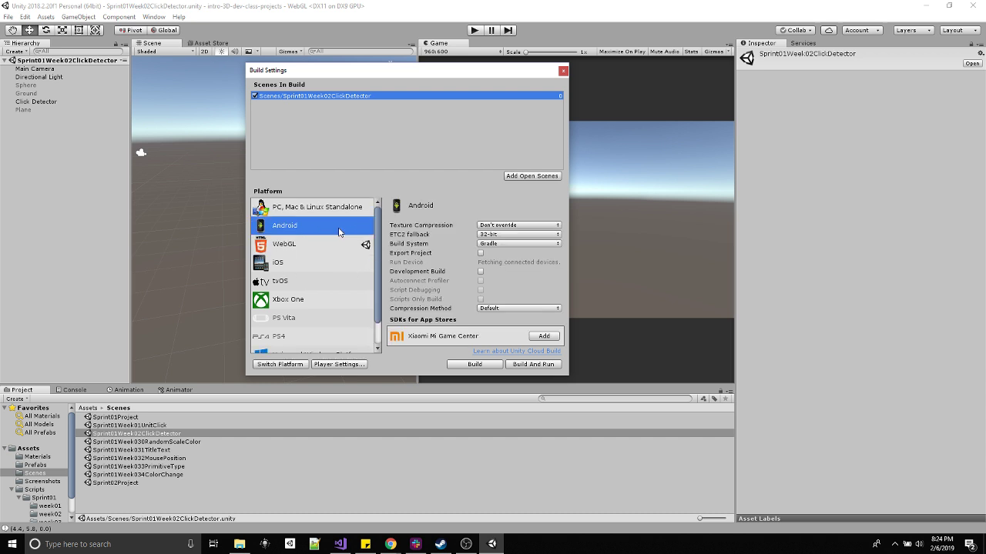
{"action": "left_click", "coordinate": [293, 247]}
Select iOS and start downloading its missing build support module from the download page
{"action": "left_click", "coordinate": [287, 269]}
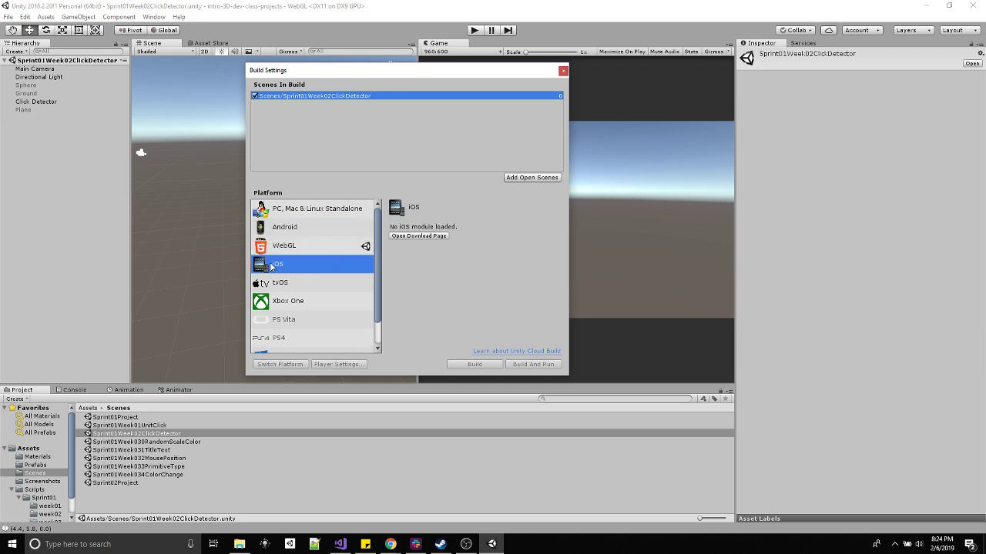
{"action": "scroll", "coordinate": [317, 264], "scroll_direction": "down", "scroll_amount": 2}
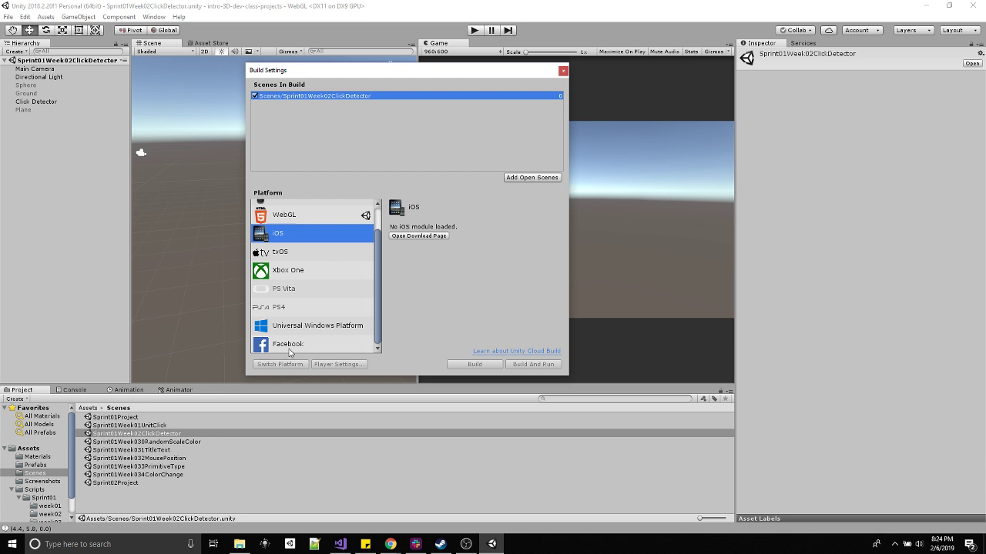
{"action": "scroll", "coordinate": [312, 337], "scroll_direction": "up", "scroll_amount": 2}
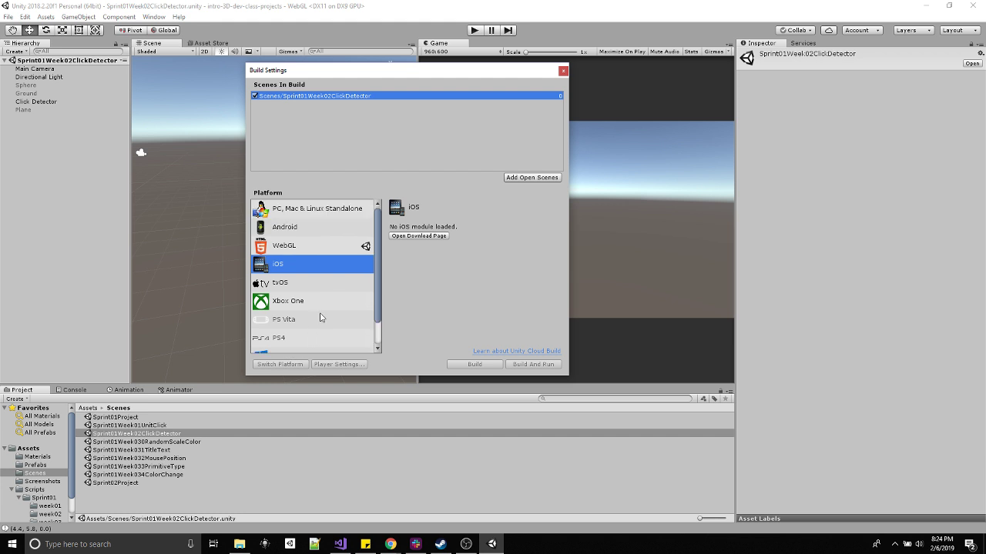
{"action": "scroll", "coordinate": [279, 289], "scroll_direction": "down", "scroll_amount": 2}
{"action": "scroll", "coordinate": [288, 302], "scroll_direction": "up", "scroll_amount": 2}
{"action": "left_click", "coordinate": [268, 251]}
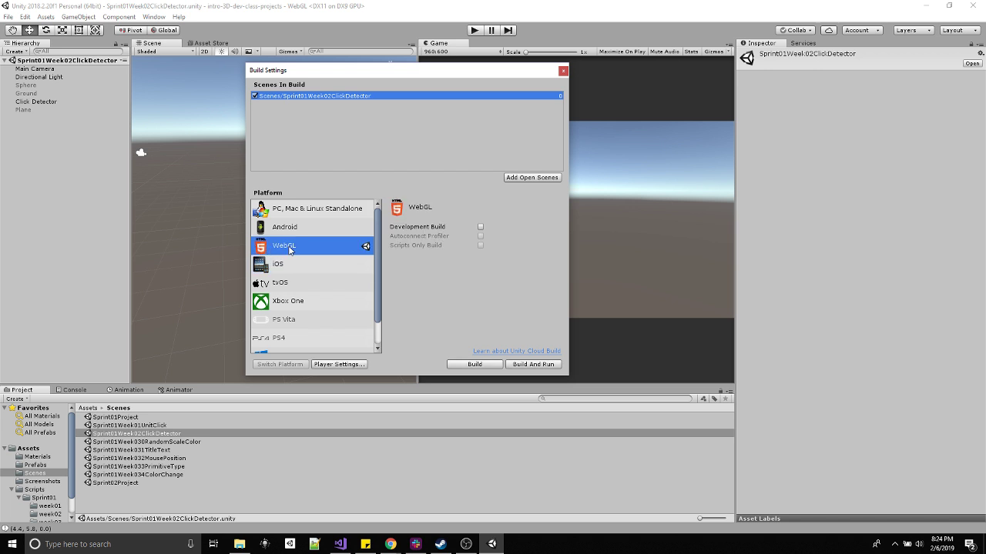
{"action": "left_click", "coordinate": [287, 266]}
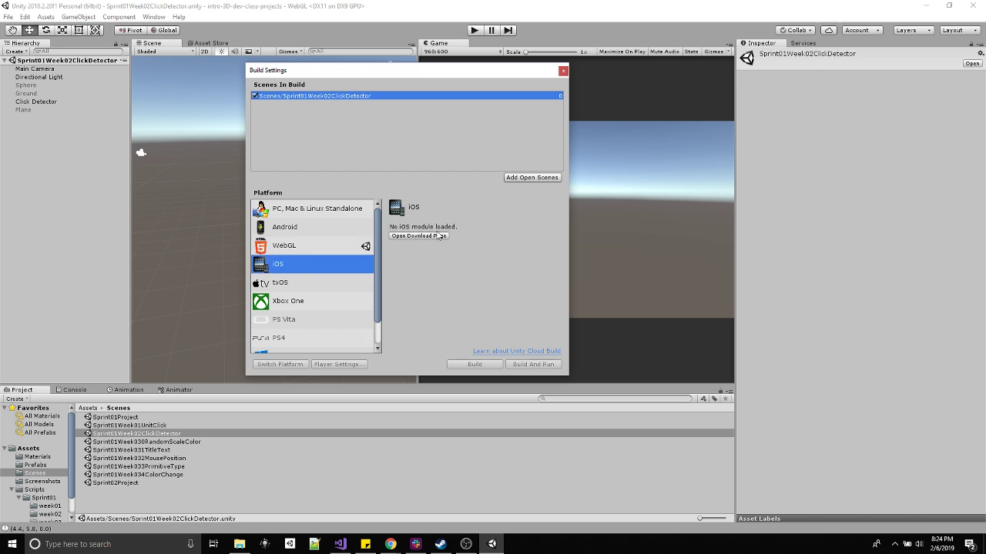
{"action": "left_click", "coordinate": [424, 237]}
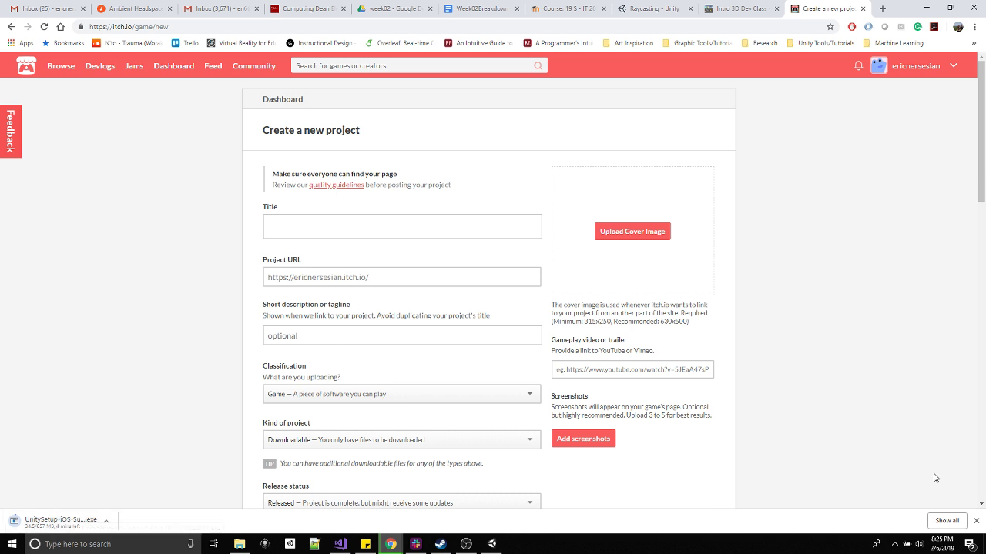
Check the iOS support installer's progress in Chrome's Downloads list, then return to Unity
{"action": "left_click", "coordinate": [974, 26]}
{"action": "mouse_move", "coordinate": [918, 185]}
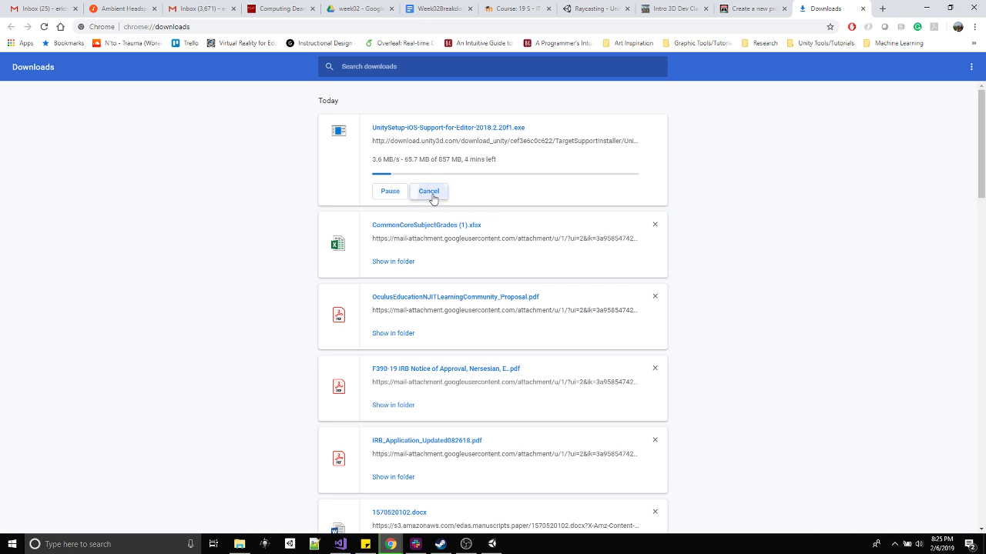
{"action": "left_click", "coordinate": [751, 8]}
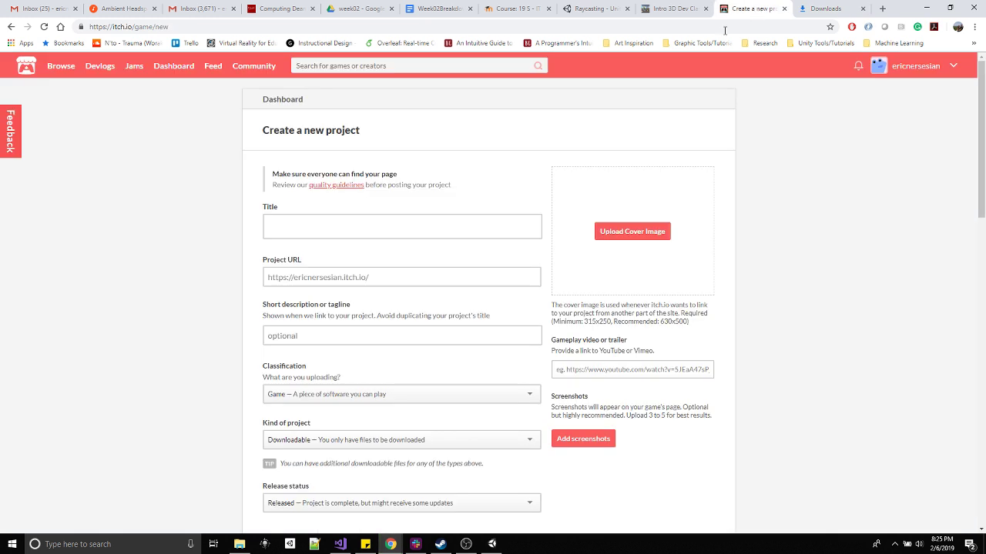
{"action": "left_click", "coordinate": [492, 544]}
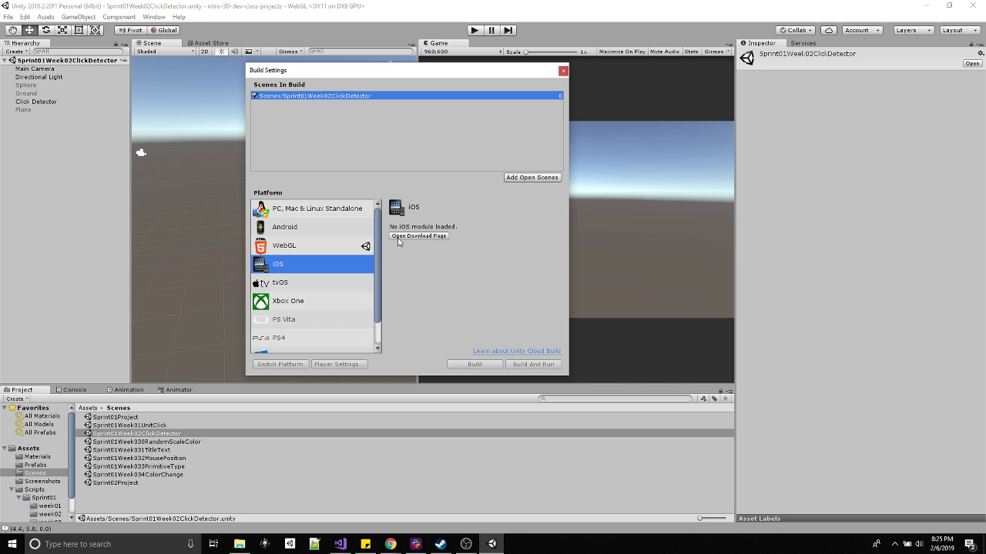
Compare the WebGL and iOS options, ending with WebGL selected in the Platform list
{"action": "left_click", "coordinate": [301, 248]}
{"action": "left_click", "coordinate": [310, 261]}
{"action": "left_click", "coordinate": [316, 246]}
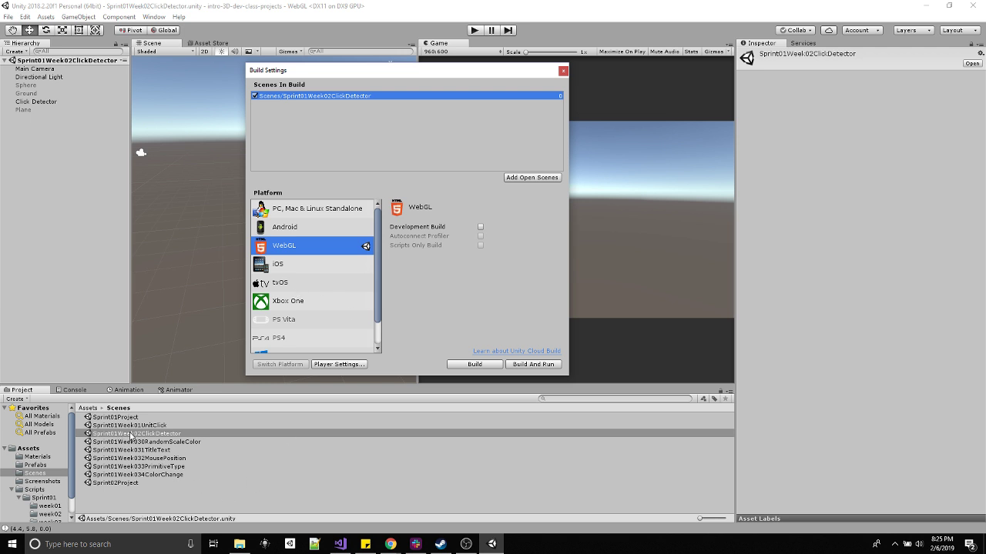
{"action": "right_click", "coordinate": [130, 435]}
{"action": "left_click", "coordinate": [171, 219]}
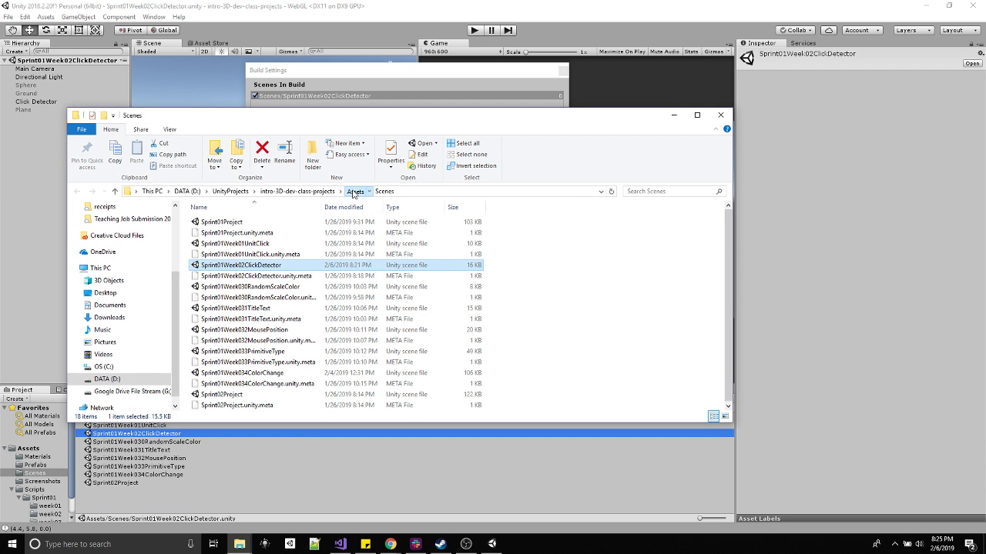
{"action": "left_click", "coordinate": [354, 191]}
{"action": "left_click", "coordinate": [297, 191]}
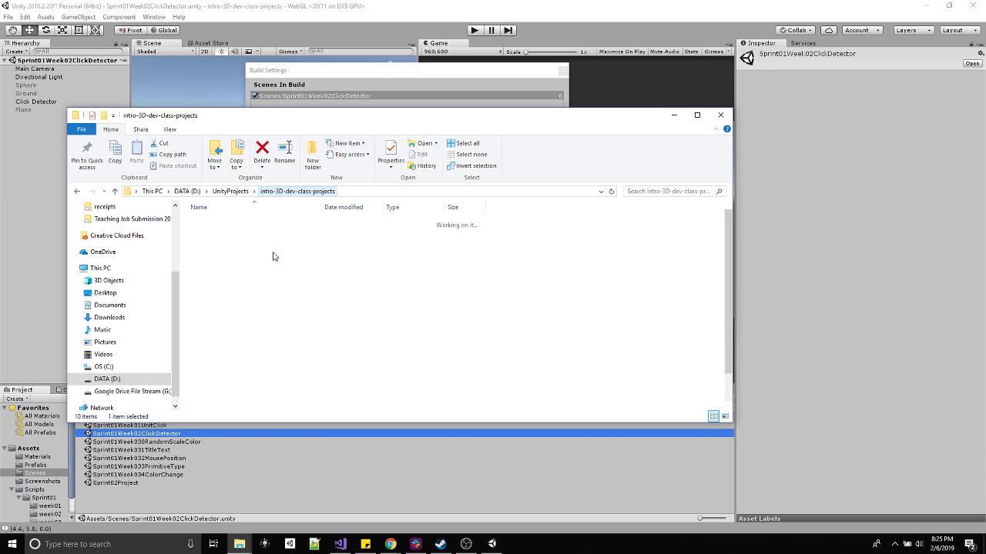
{"action": "double_click", "coordinate": [258, 266]}
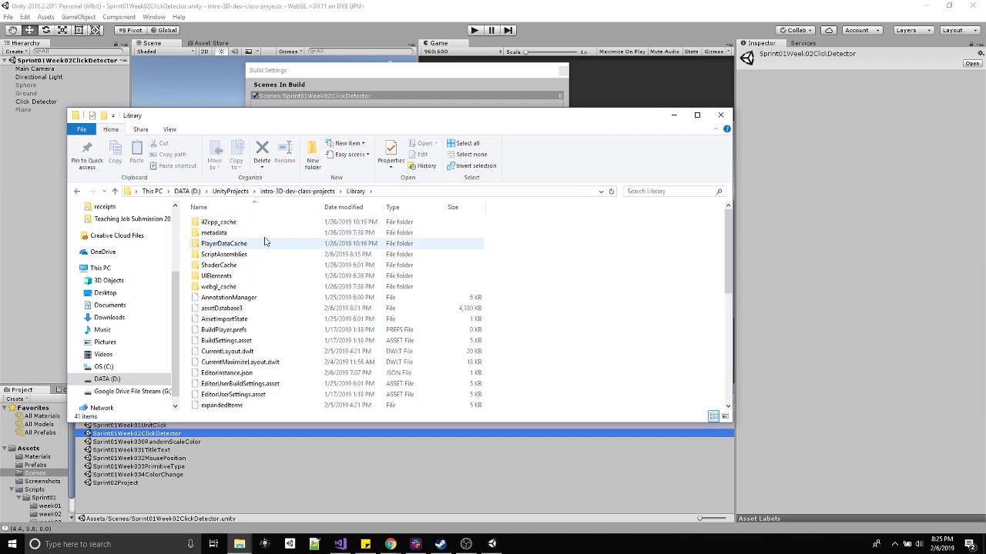
{"action": "left_click", "coordinate": [327, 193]}
{"action": "left_click_drag", "start_coordinate": [362, 125], "coordinate": [340, 144]}
{"action": "key", "text": "alt+Tab"}
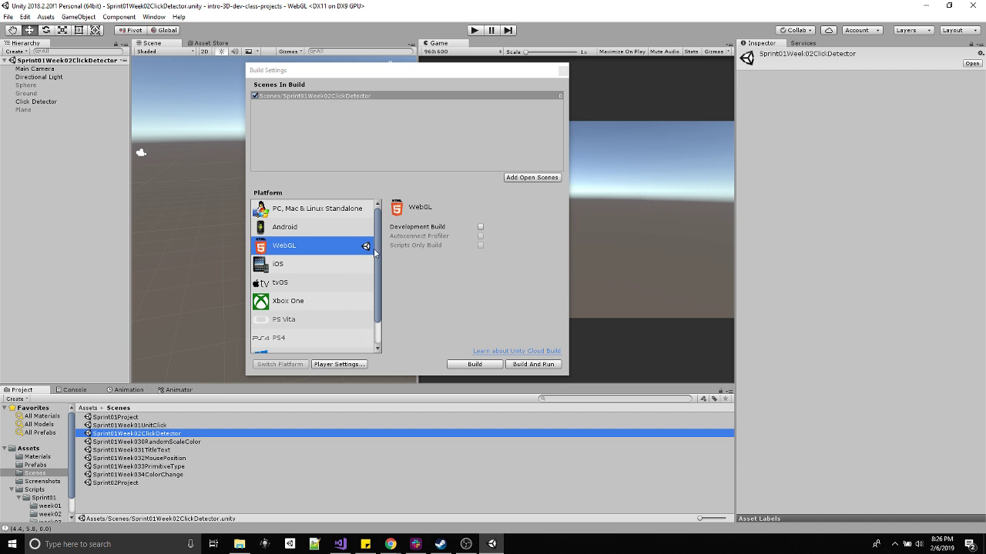
Open the WebGL Player Settings and review them: Gamma color space, .NET 3.5 Equivalent runtime
{"action": "left_click", "coordinate": [339, 364]}
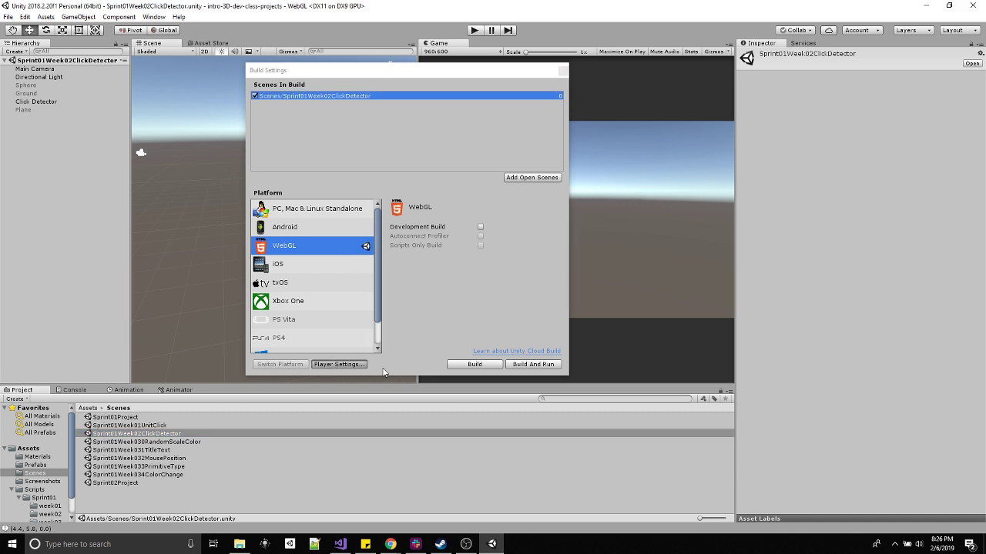
{"action": "scroll", "coordinate": [905, 325], "scroll_direction": "down", "scroll_amount": 5}
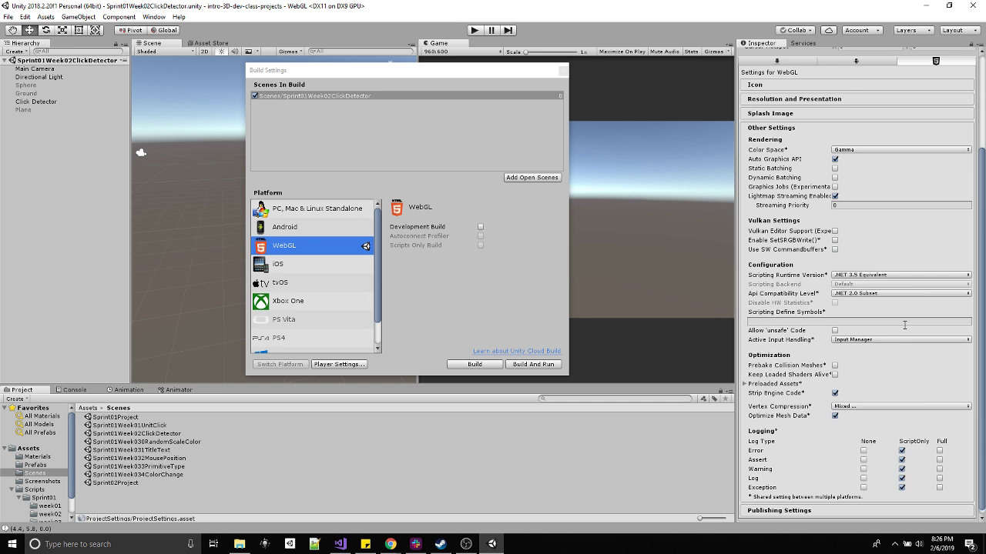
{"action": "scroll", "coordinate": [905, 328], "scroll_direction": "up", "scroll_amount": 5}
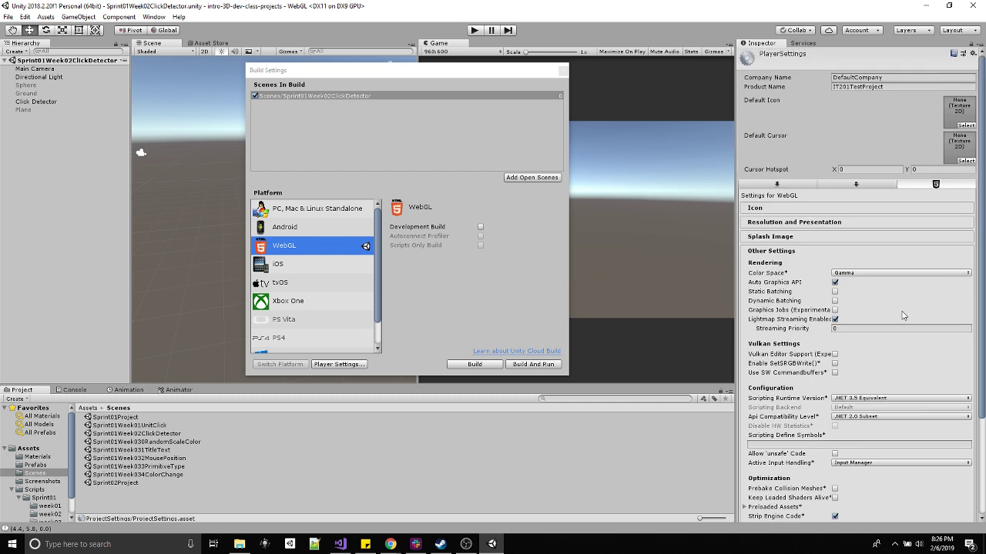
{"action": "scroll", "coordinate": [905, 316], "scroll_direction": "down", "scroll_amount": 5}
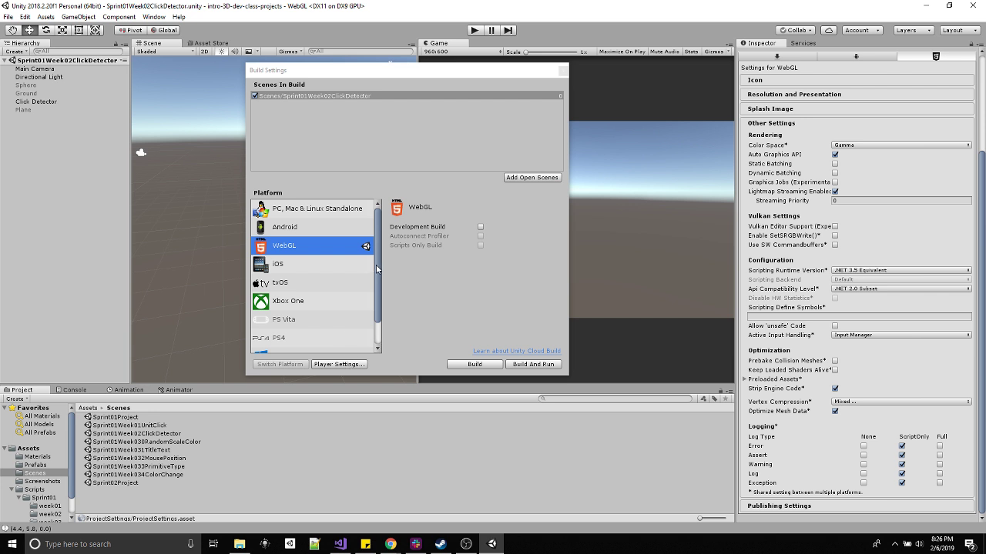
{"action": "left_click_drag", "start_coordinate": [377, 269], "coordinate": [376, 318]}
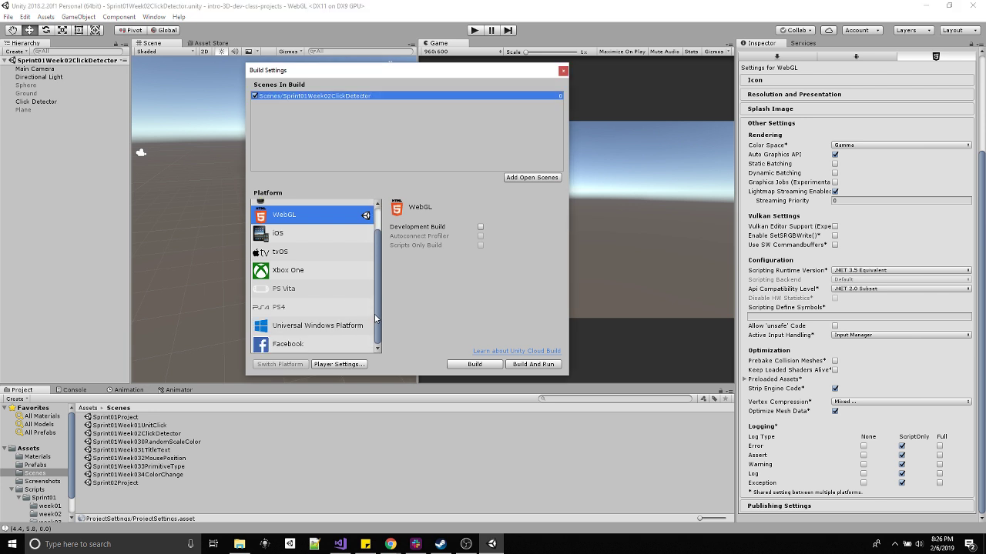
Start a WebGL build, browse into the Build folder, then cancel the destination picker
{"action": "left_click", "coordinate": [460, 365]}
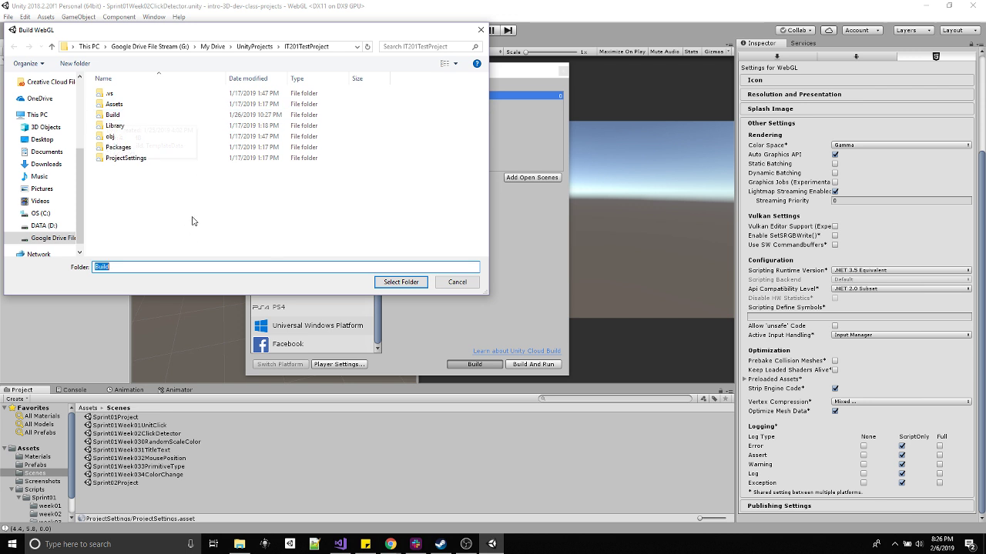
{"action": "right_click", "coordinate": [84, 218]}
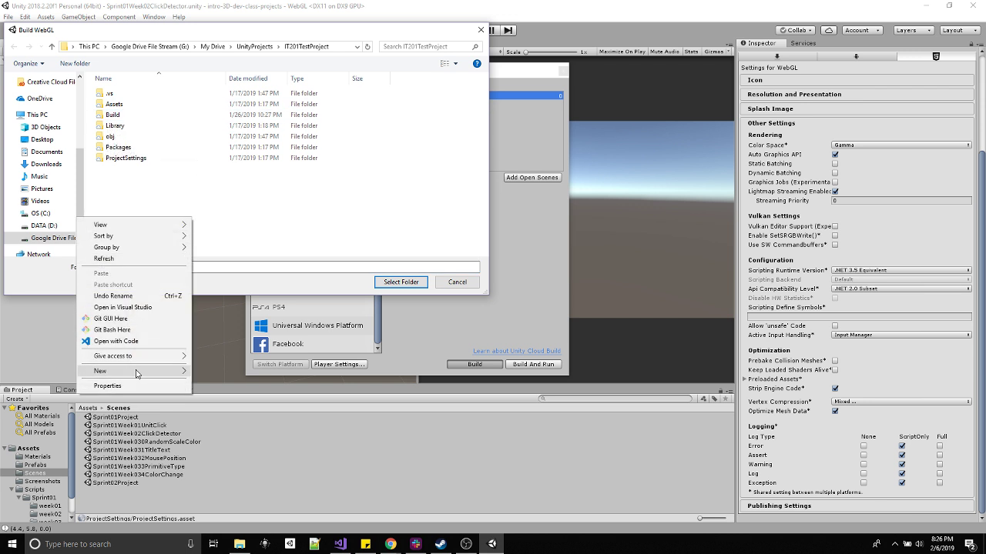
{"action": "mouse_move", "coordinate": [137, 371]}
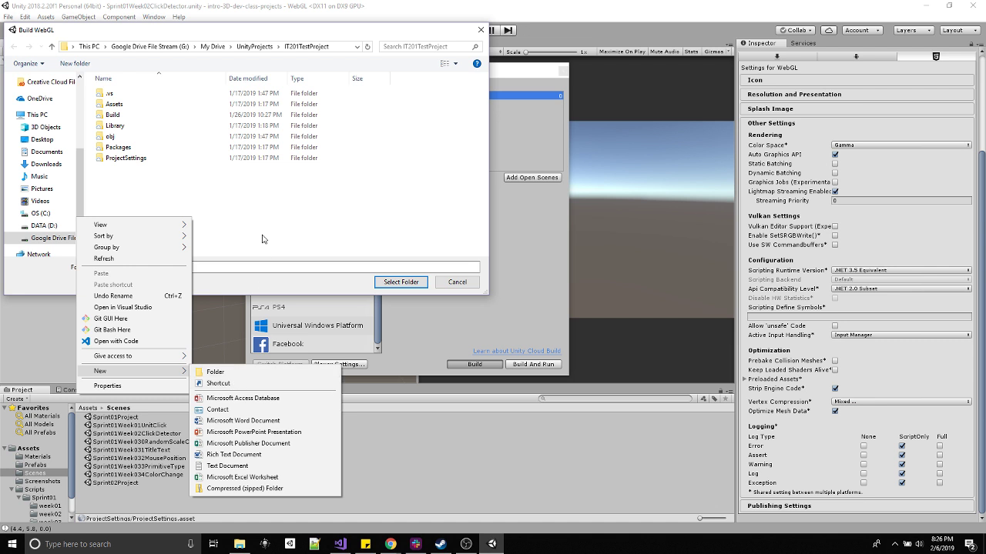
{"action": "left_click", "coordinate": [116, 119]}
{"action": "double_click", "coordinate": [113, 115]}
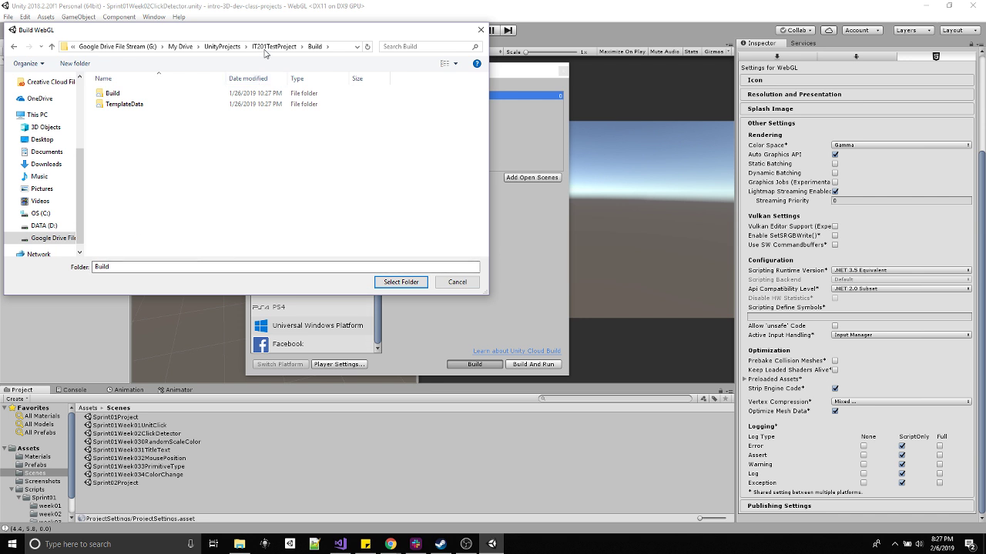
{"action": "mouse_move", "coordinate": [244, 549]}
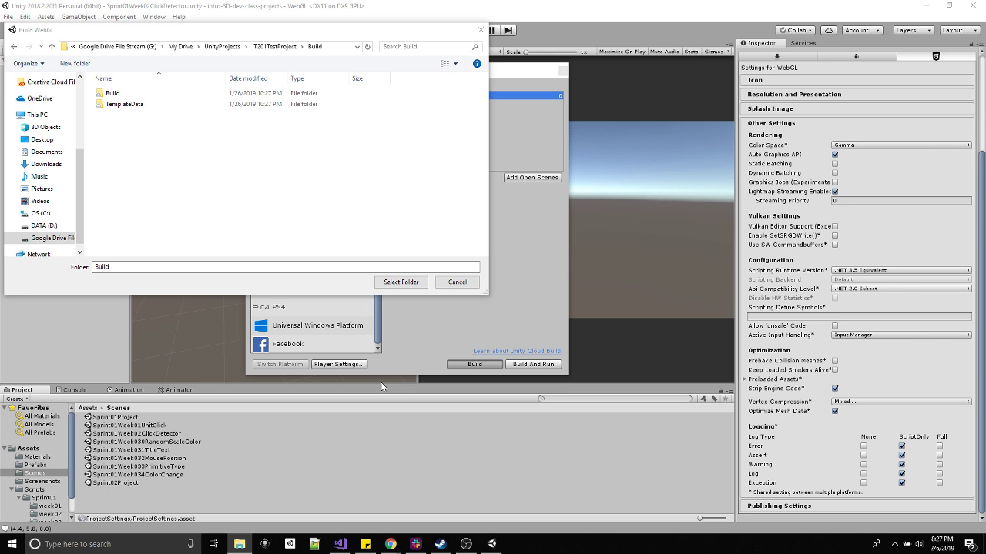
{"action": "left_click", "coordinate": [458, 285]}
Show the click detector scene file in File Explorer
{"action": "left_click", "coordinate": [143, 433]}
{"action": "right_click", "coordinate": [143, 434]}
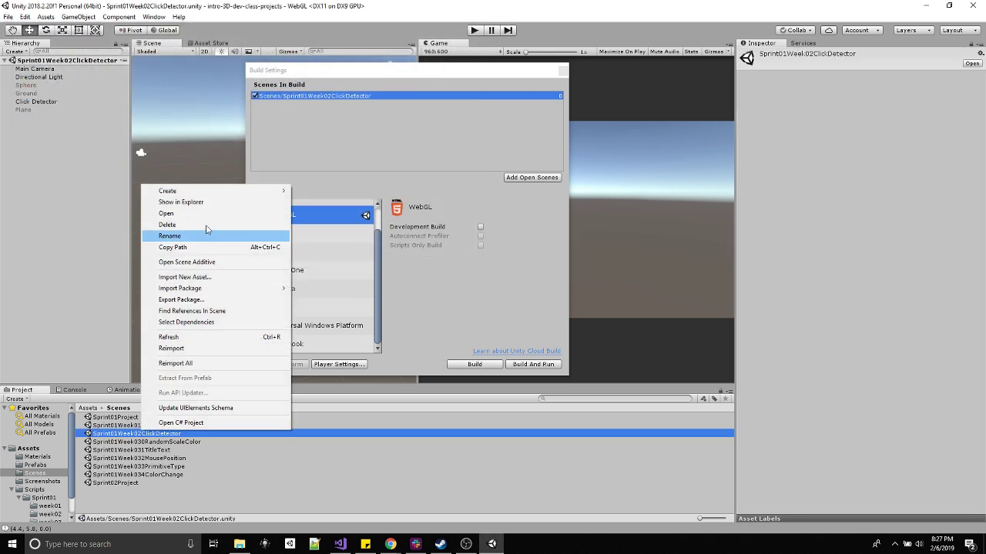
{"action": "left_click", "coordinate": [205, 202]}
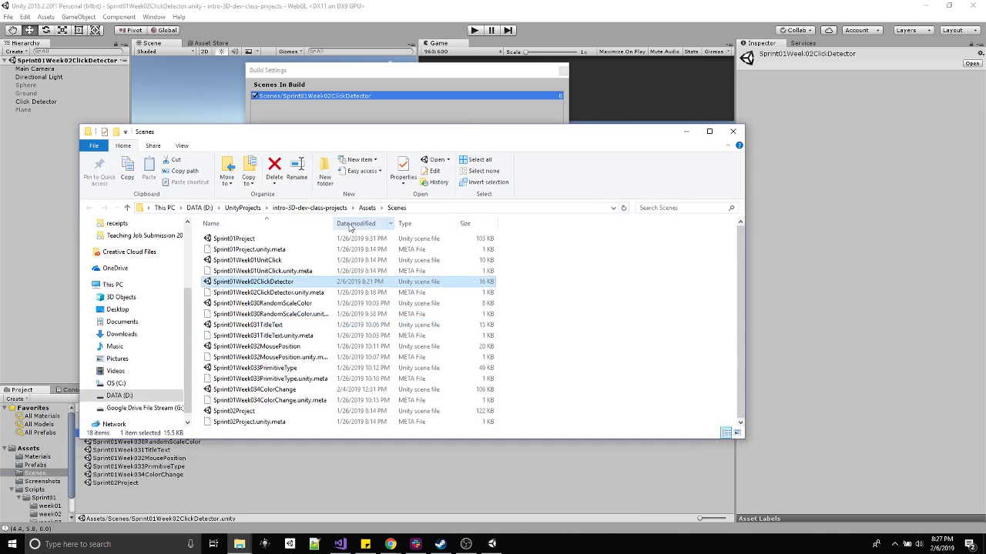
Create a new folder named sprint01Final inside the project's Build folder
{"action": "left_click", "coordinate": [321, 209]}
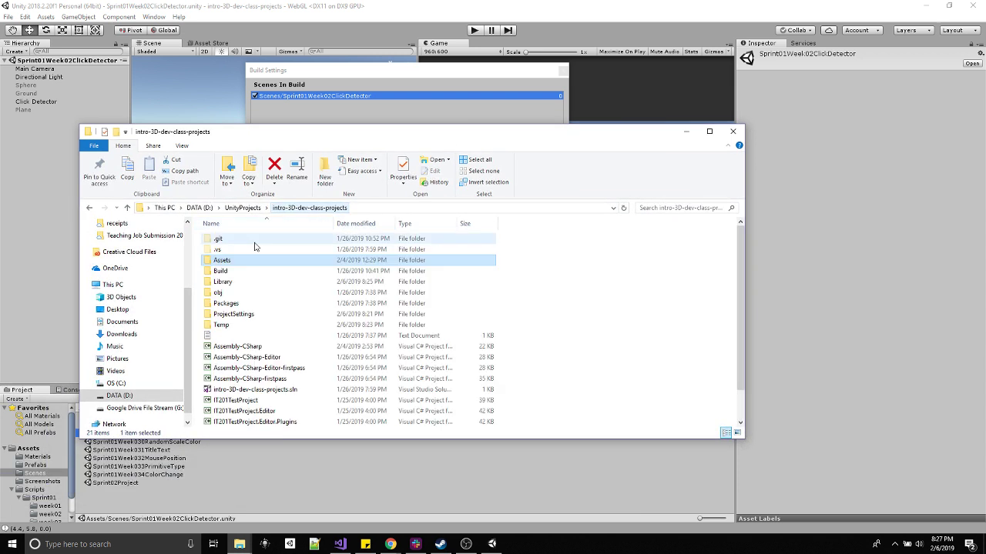
{"action": "double_click", "coordinate": [248, 261]}
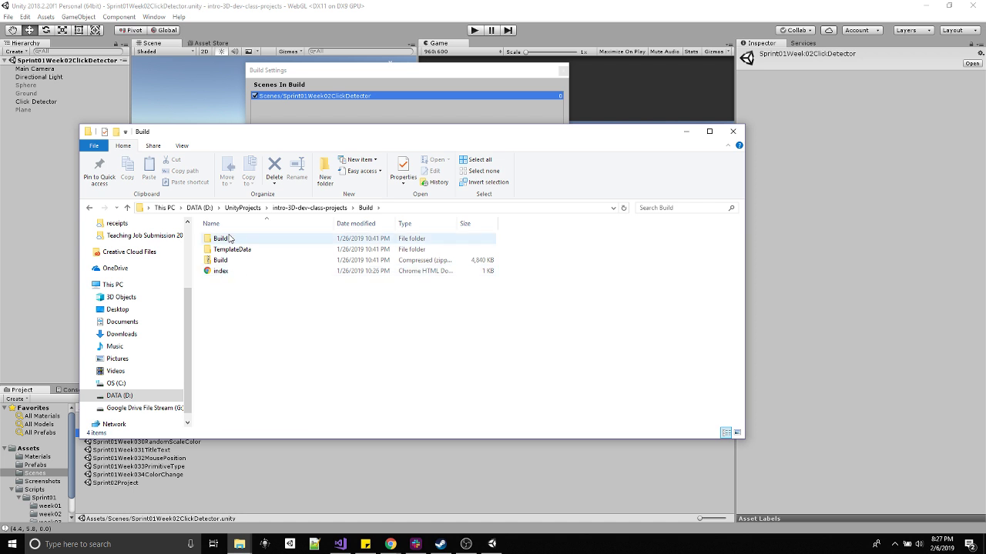
{"action": "left_click", "coordinate": [308, 208]}
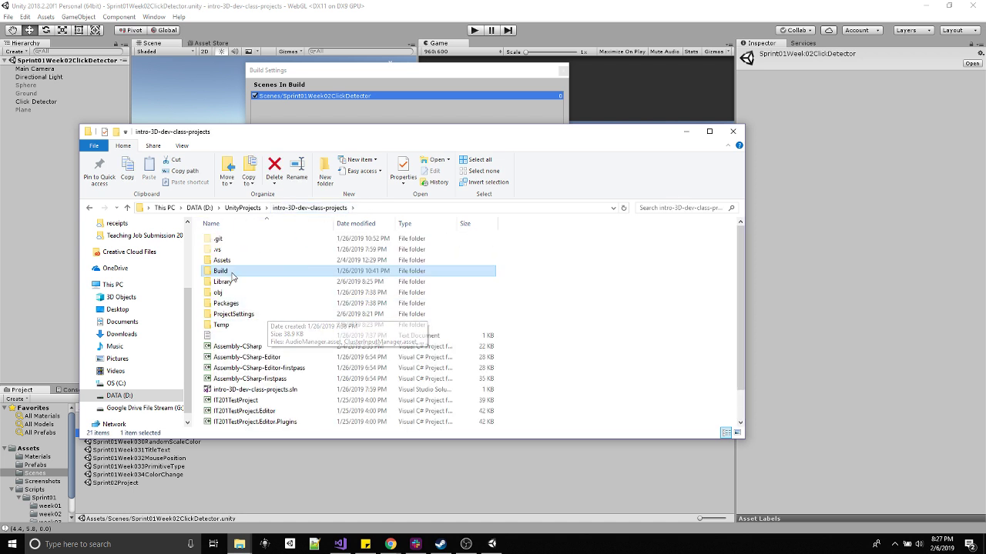
{"action": "double_click", "coordinate": [231, 274]}
{"action": "right_click", "coordinate": [238, 295]}
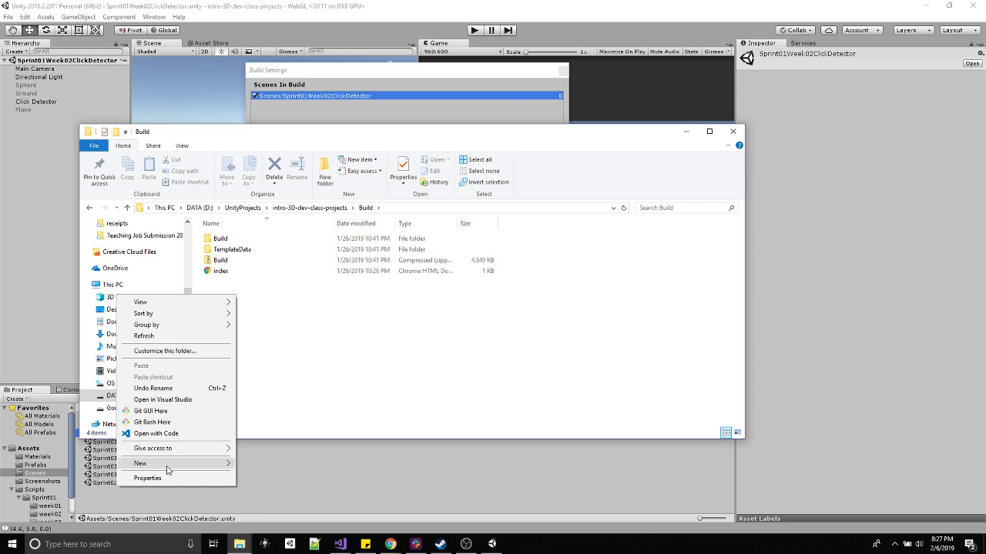
{"action": "mouse_move", "coordinate": [168, 468]}
{"action": "left_click", "coordinate": [304, 348]}
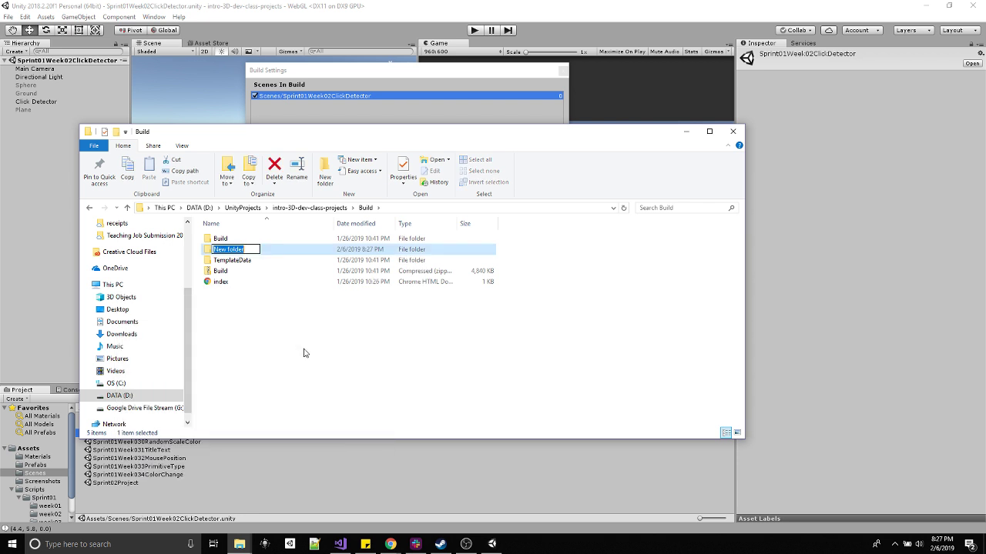
{"action": "type", "text": "sprint01Final"}
{"action": "key", "text": "Return"}
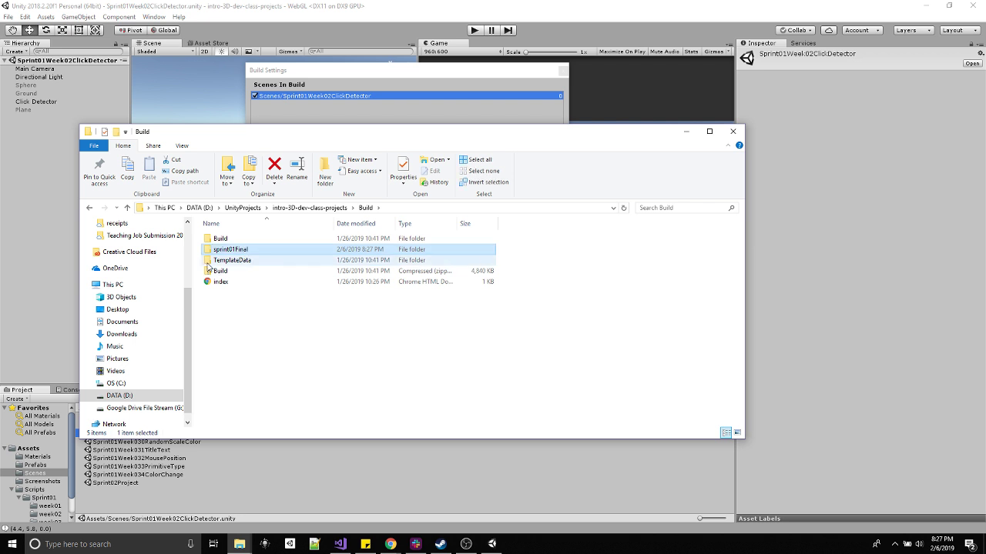
{"action": "left_click", "coordinate": [231, 260]}
Move the old Build and TemplateData folders, Build zip and index into sprint01Final
{"action": "left_click", "coordinate": [219, 282], "text": "shift"}
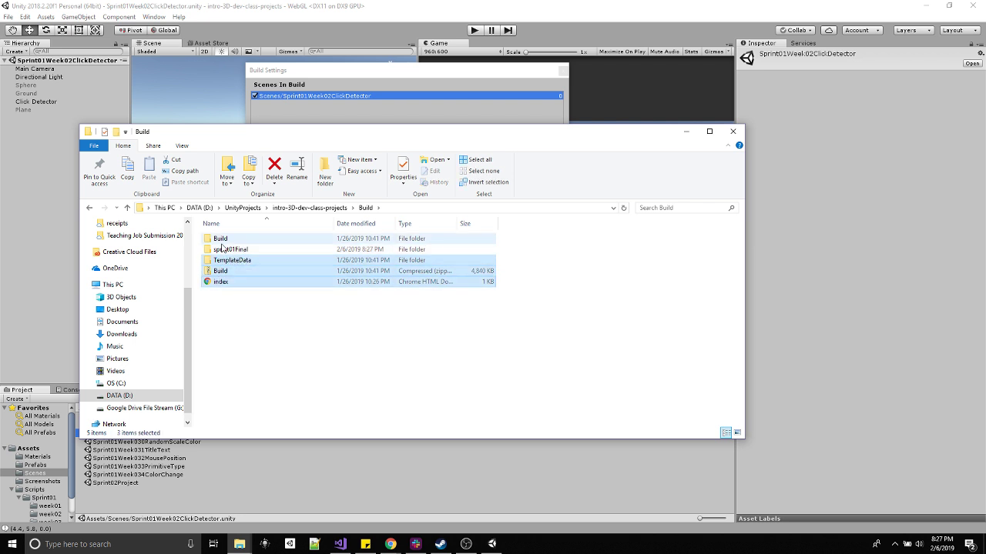
{"action": "left_click", "coordinate": [221, 239], "text": "ctrl"}
{"action": "left_click_drag", "start_coordinate": [224, 241], "coordinate": [227, 253]}
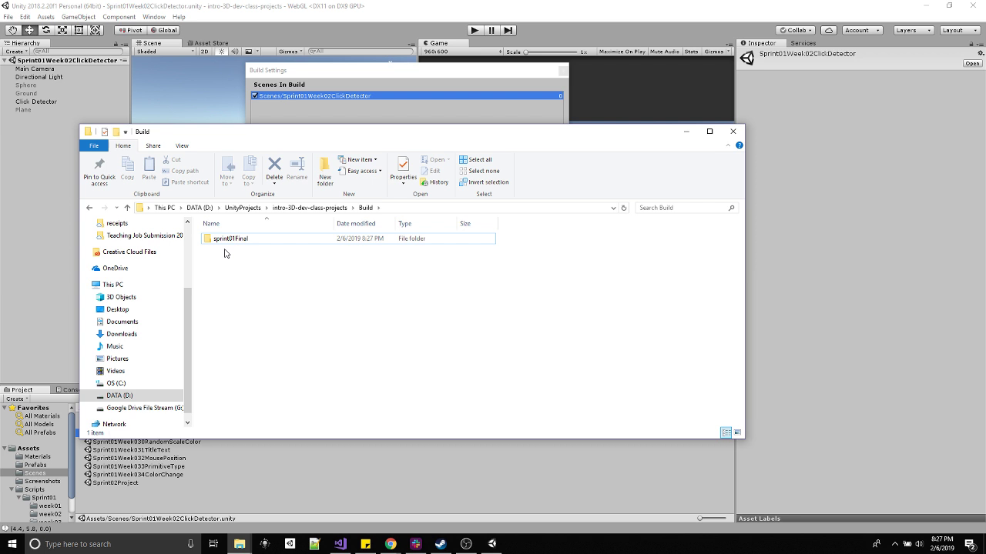
{"action": "left_click", "coordinate": [686, 133]}
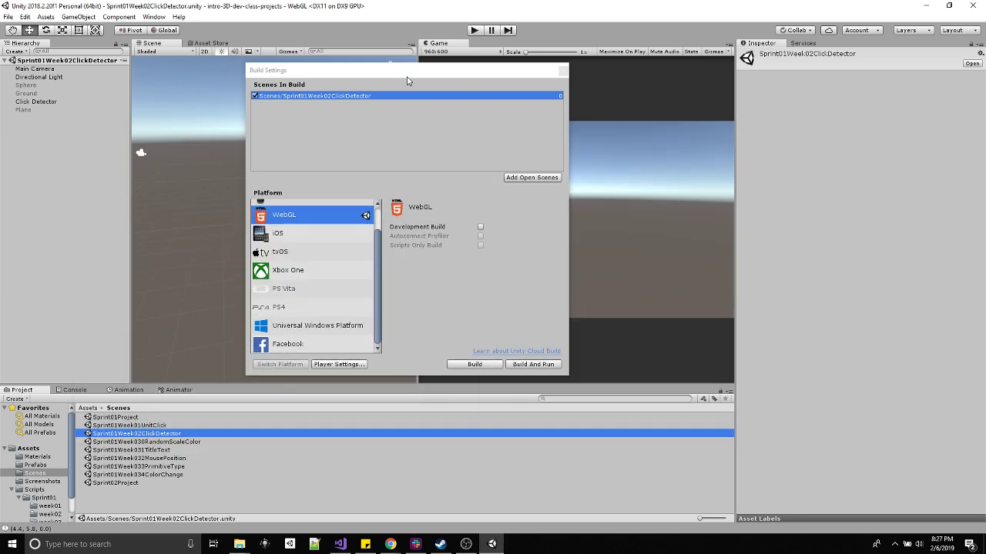
Start a WebGL build and compare its destination picker with the open Build folder window
{"action": "left_click", "coordinate": [474, 365]}
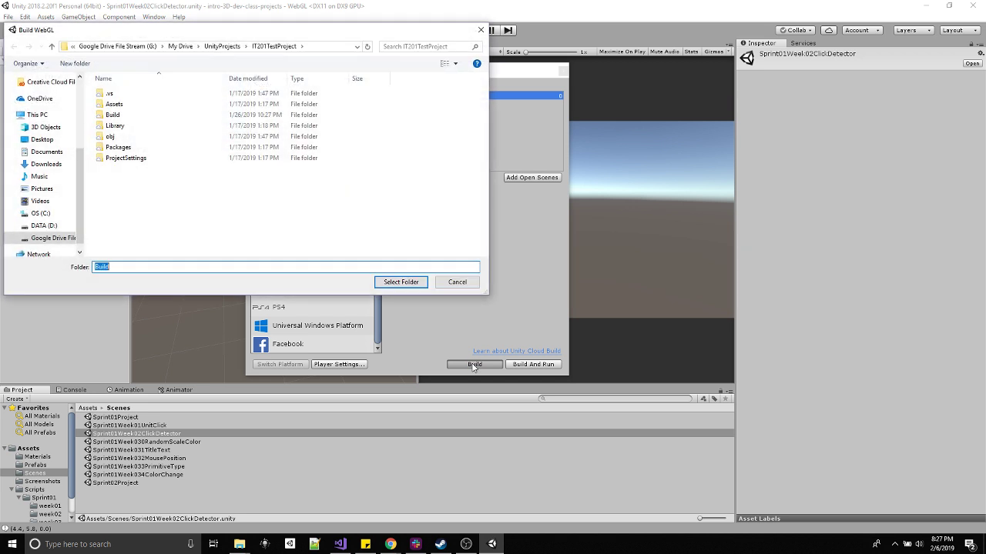
{"action": "left_click", "coordinate": [126, 117]}
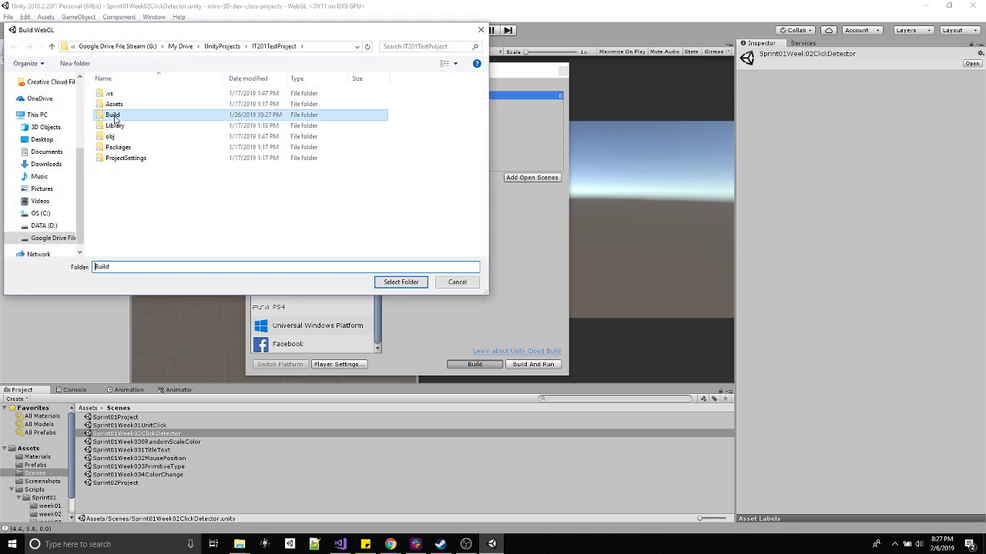
{"action": "double_click", "coordinate": [128, 121]}
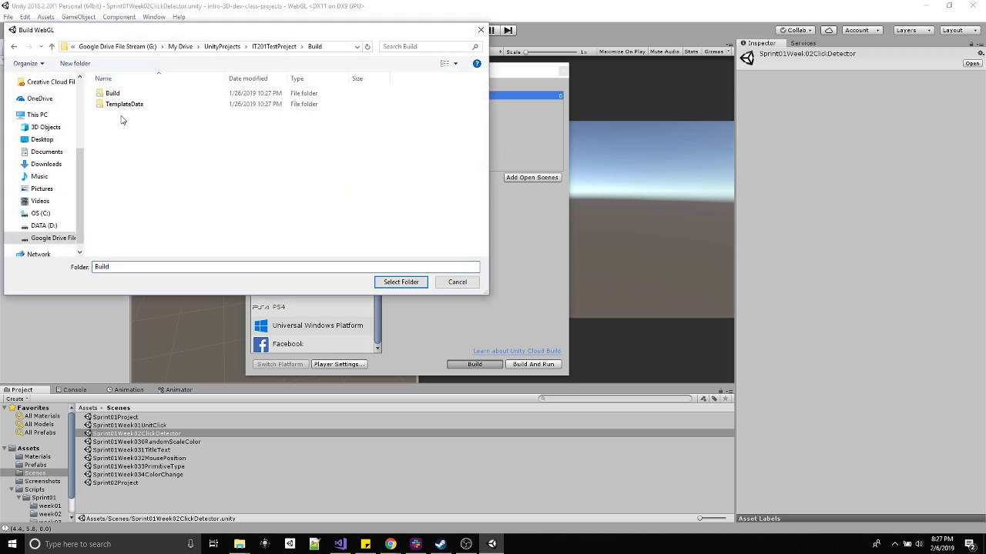
{"action": "left_click", "coordinate": [411, 283]}
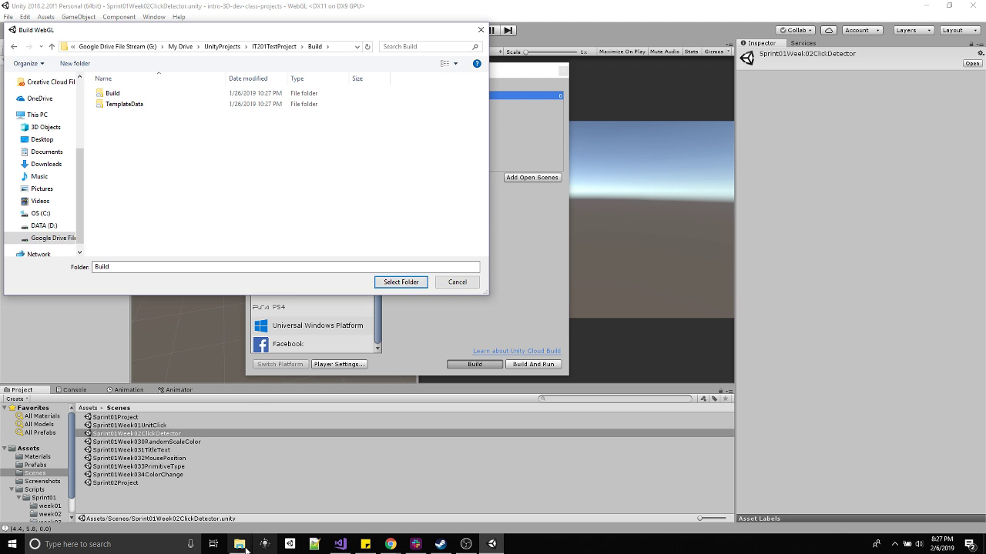
{"action": "mouse_move", "coordinate": [239, 544]}
{"action": "left_click", "coordinate": [278, 479]}
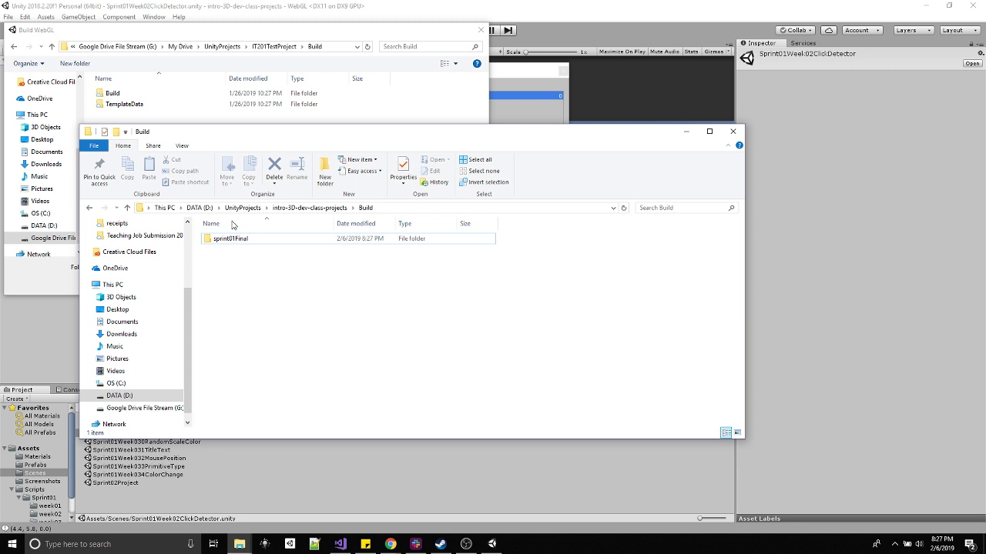
{"action": "left_click", "coordinate": [177, 63]}
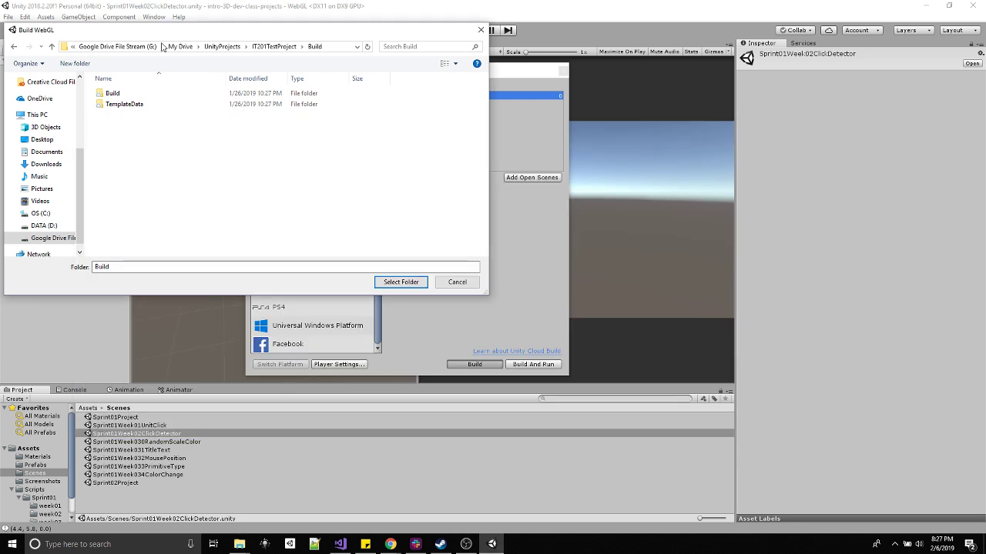
Navigate the picker to D:\UnityProjects\intro-3D-dev-class-projects\Build as the build destination
{"action": "left_click", "coordinate": [44, 226]}
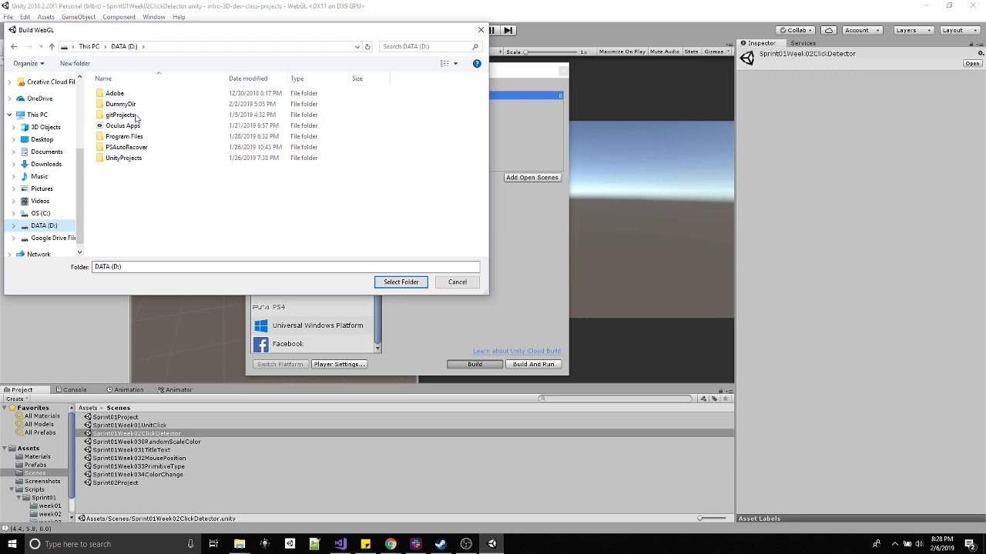
{"action": "double_click", "coordinate": [129, 159]}
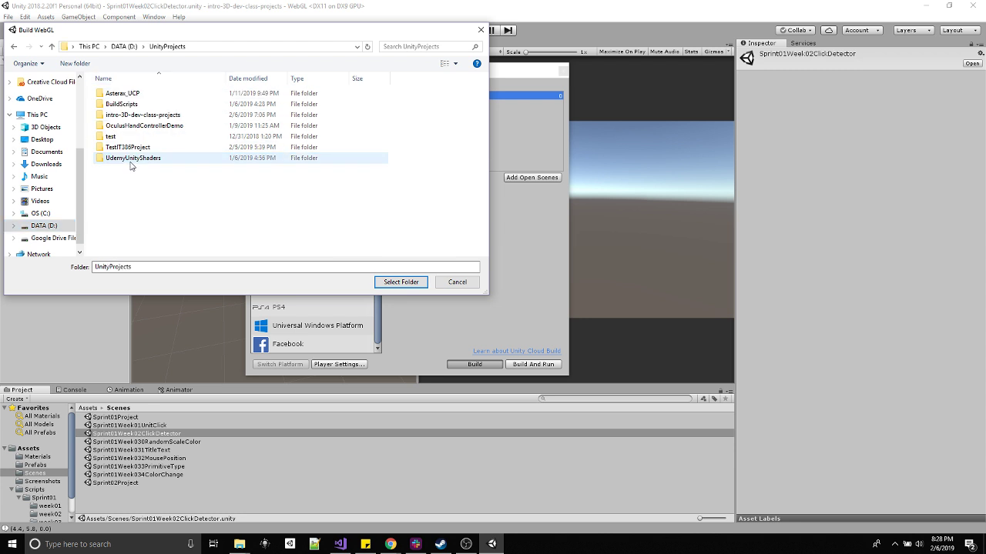
{"action": "double_click", "coordinate": [150, 115]}
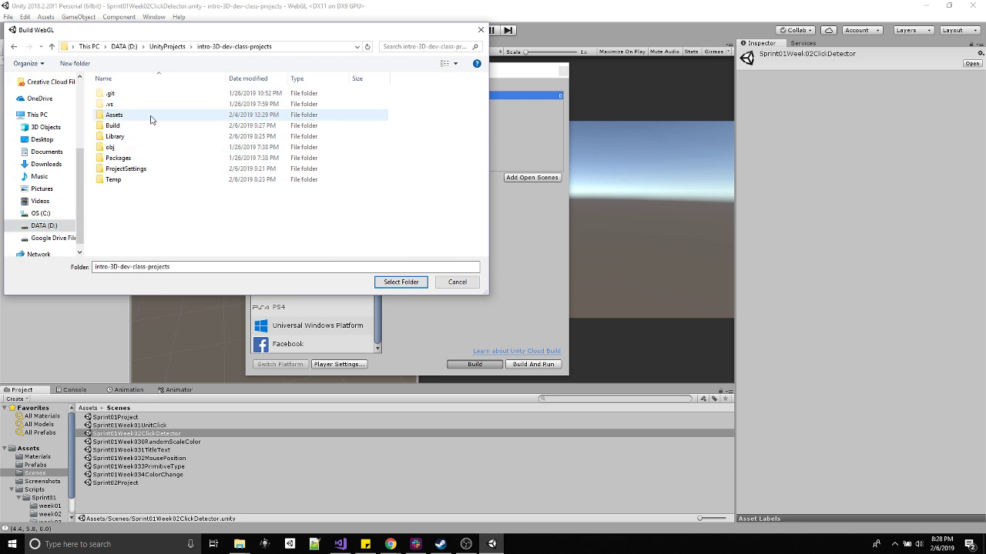
{"action": "double_click", "coordinate": [130, 128]}
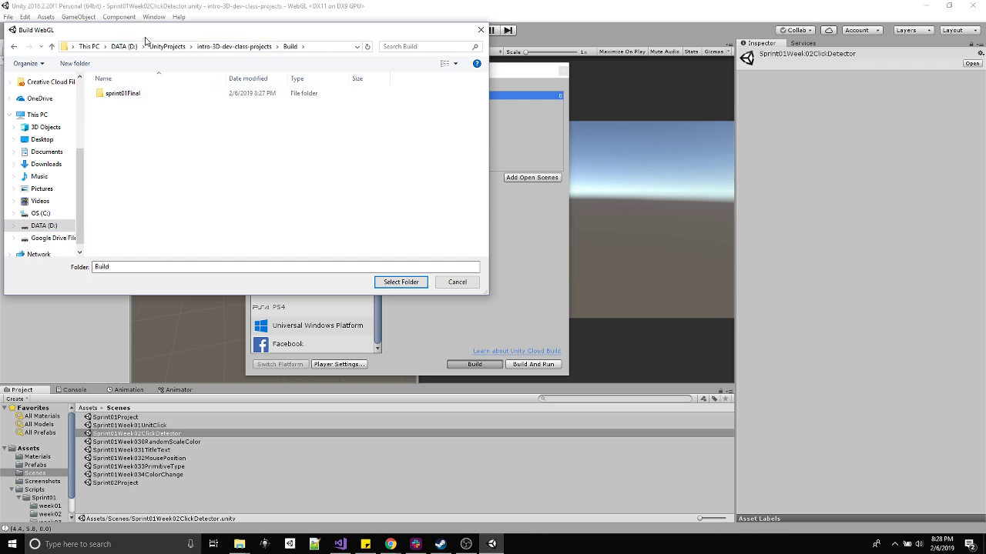
{"action": "double_click", "coordinate": [123, 93]}
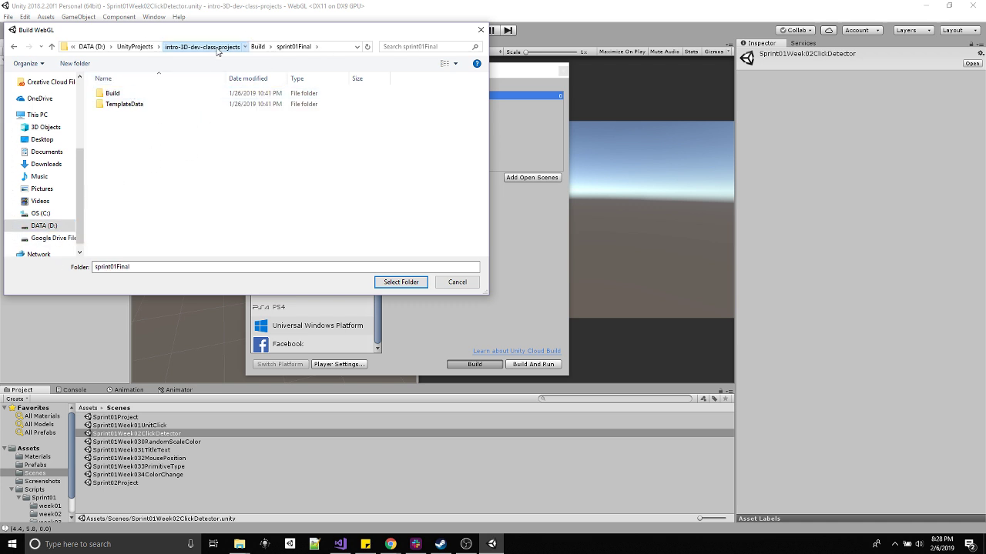
{"action": "left_click", "coordinate": [234, 47]}
{"action": "double_click", "coordinate": [136, 126]}
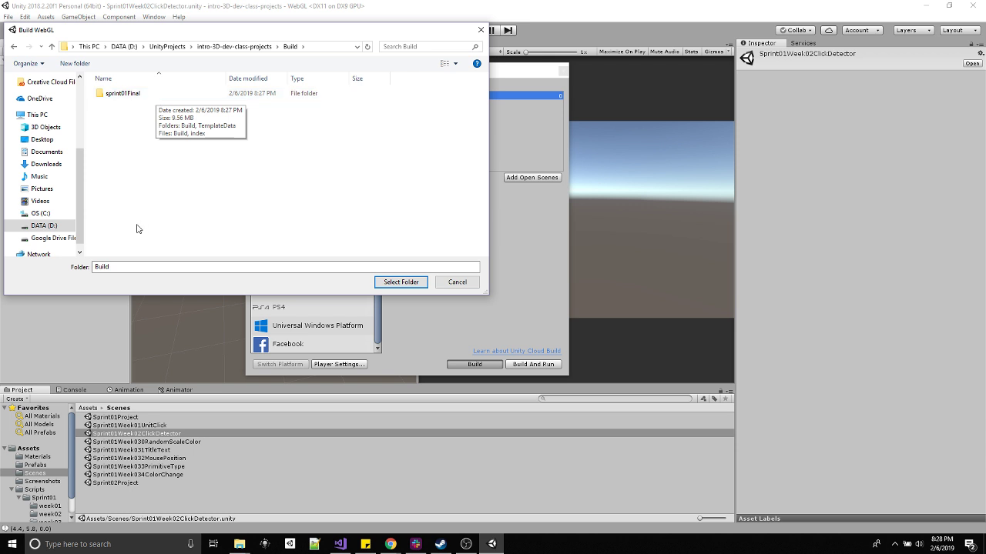
Confirm the Build folder and let the WebGL build run to the IL2CPP native binary stage
{"action": "left_click", "coordinate": [401, 282]}
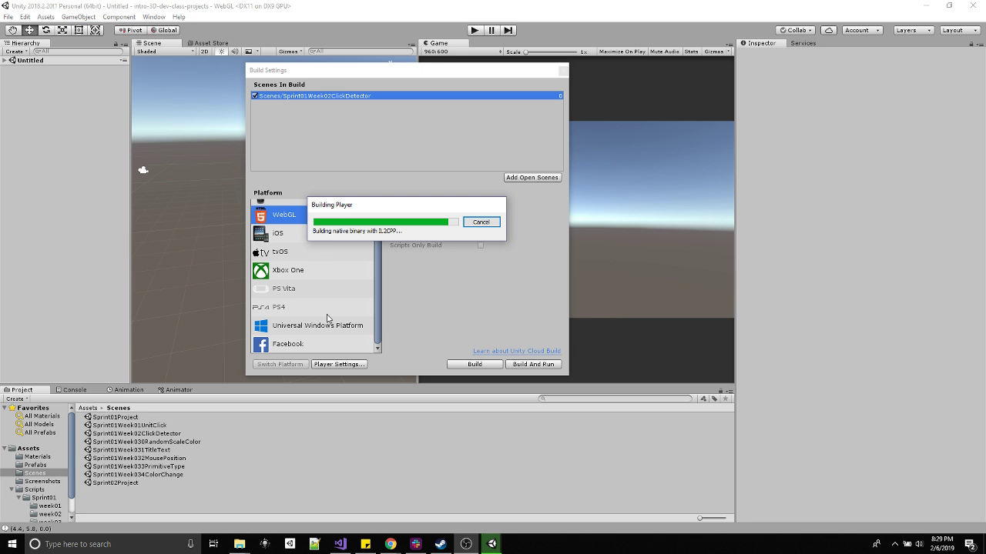
Browse sprint01Final's Build and TemplateData folders, then bring up the index file's options
{"action": "mouse_move", "coordinate": [391, 544]}
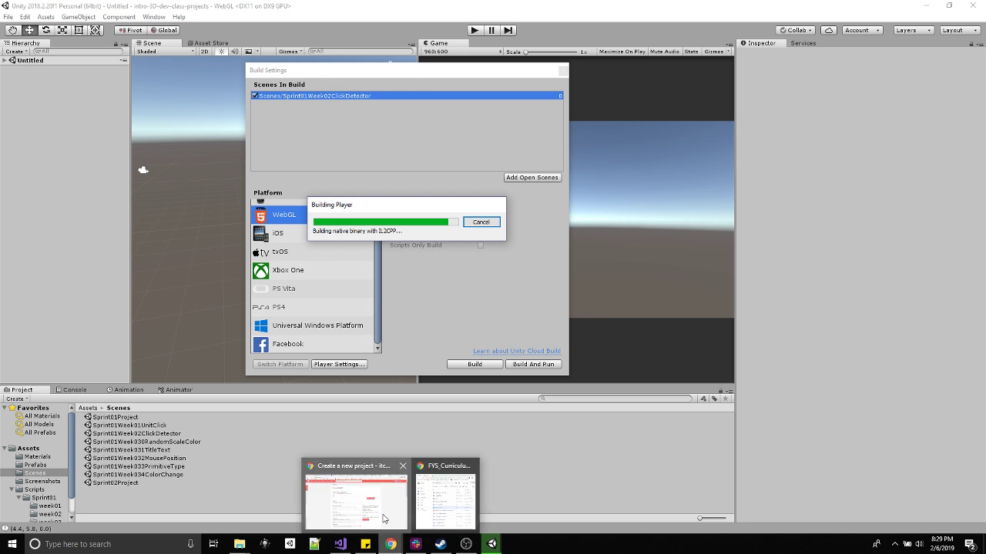
{"action": "left_click", "coordinate": [386, 520]}
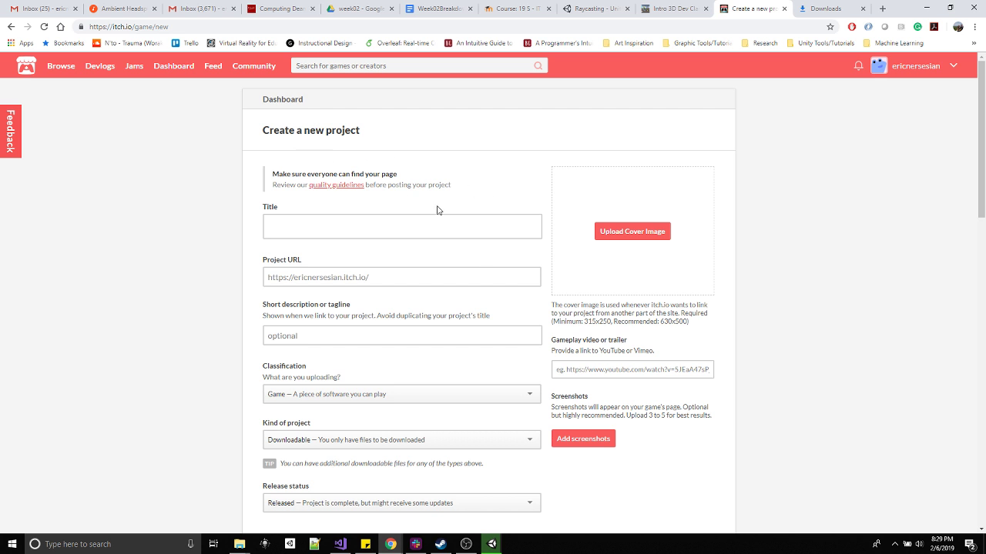
{"action": "mouse_move", "coordinate": [235, 548]}
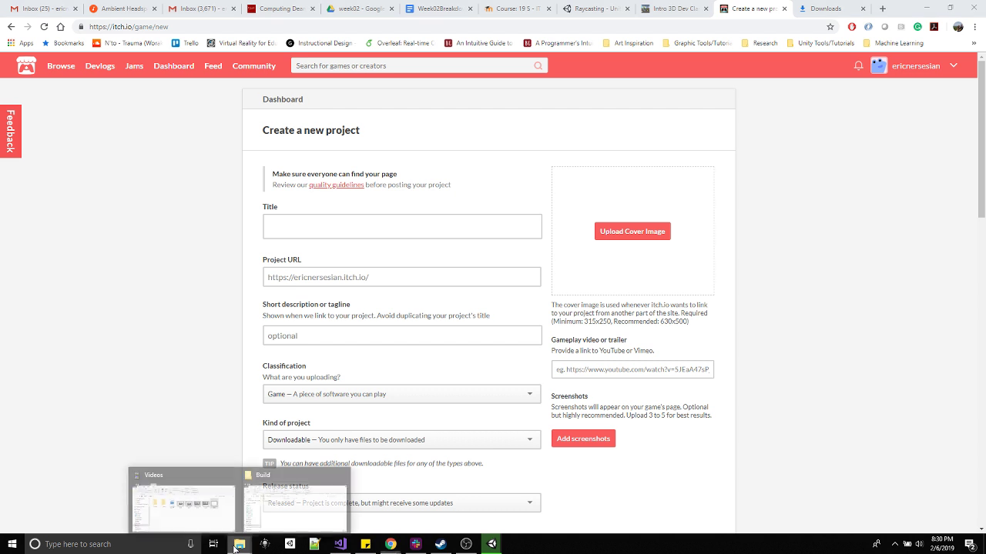
{"action": "left_click", "coordinate": [295, 504]}
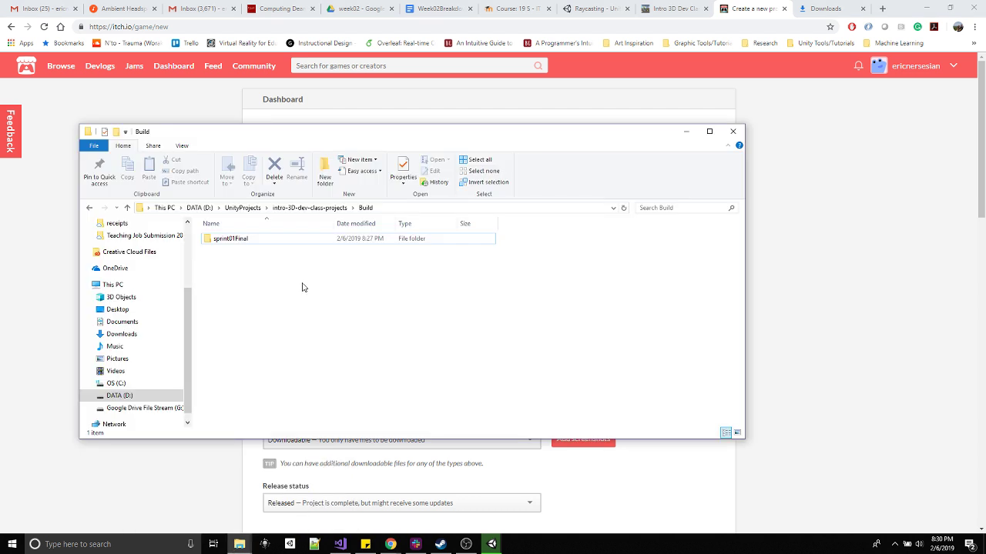
{"action": "double_click", "coordinate": [245, 239]}
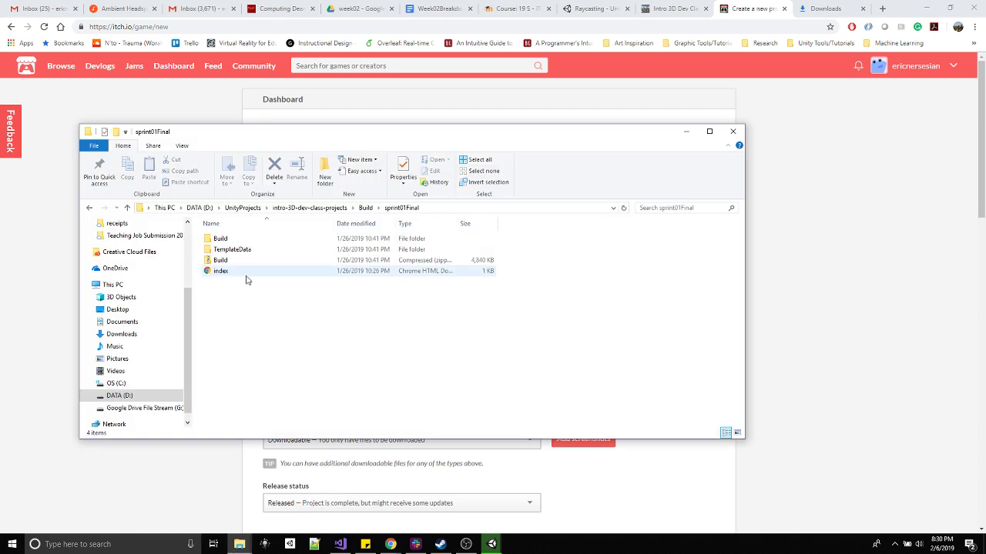
{"action": "double_click", "coordinate": [229, 240]}
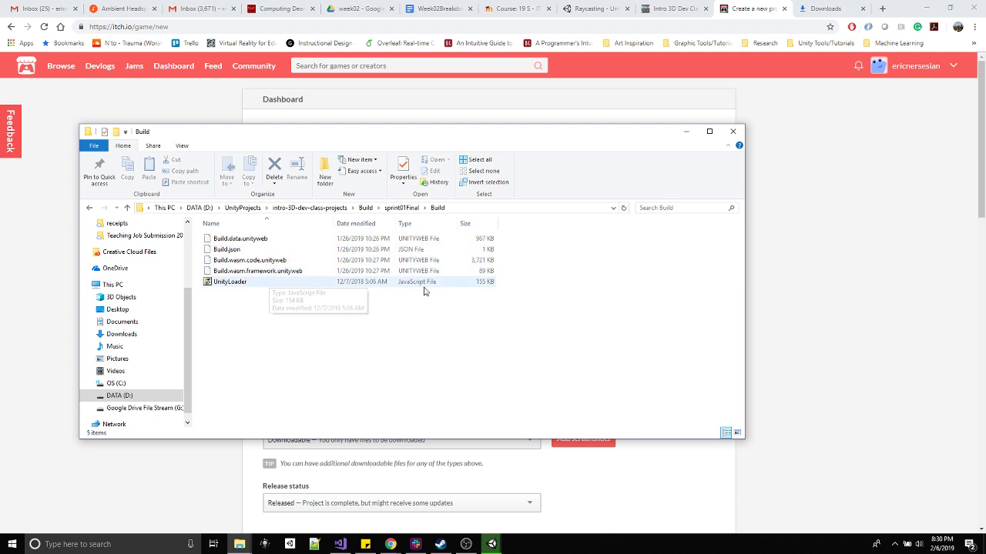
{"action": "left_click", "coordinate": [401, 208]}
{"action": "double_click", "coordinate": [246, 251]}
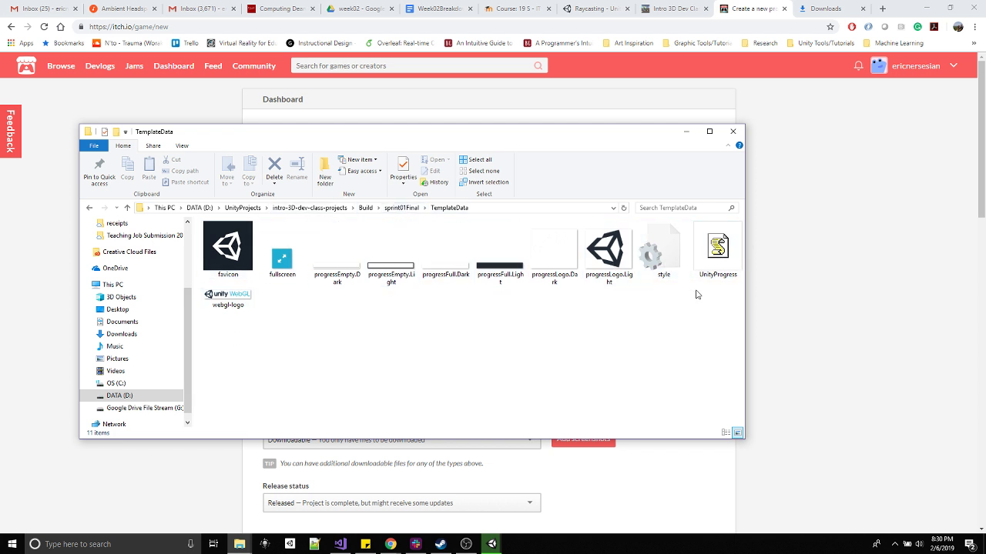
{"action": "left_click", "coordinate": [388, 209]}
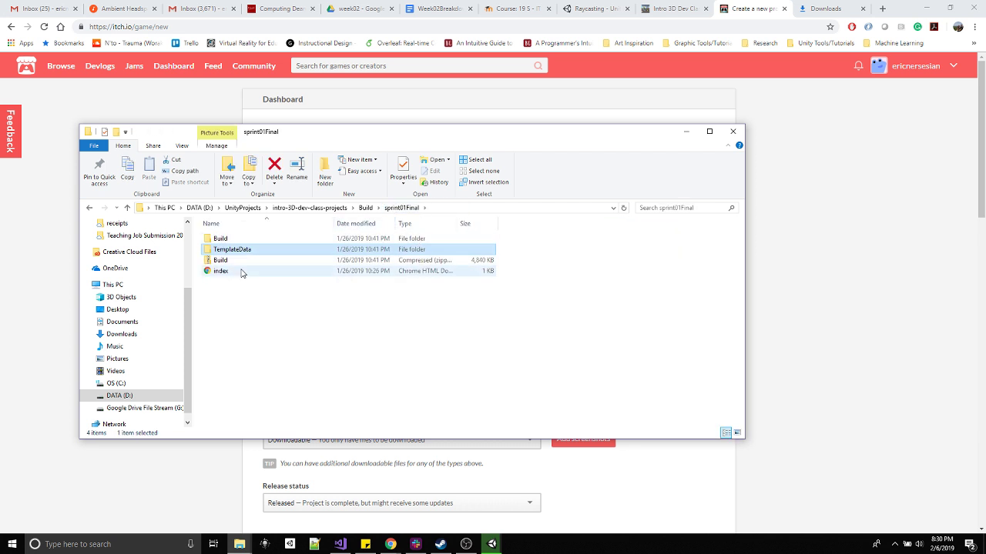
{"action": "right_click", "coordinate": [222, 275]}
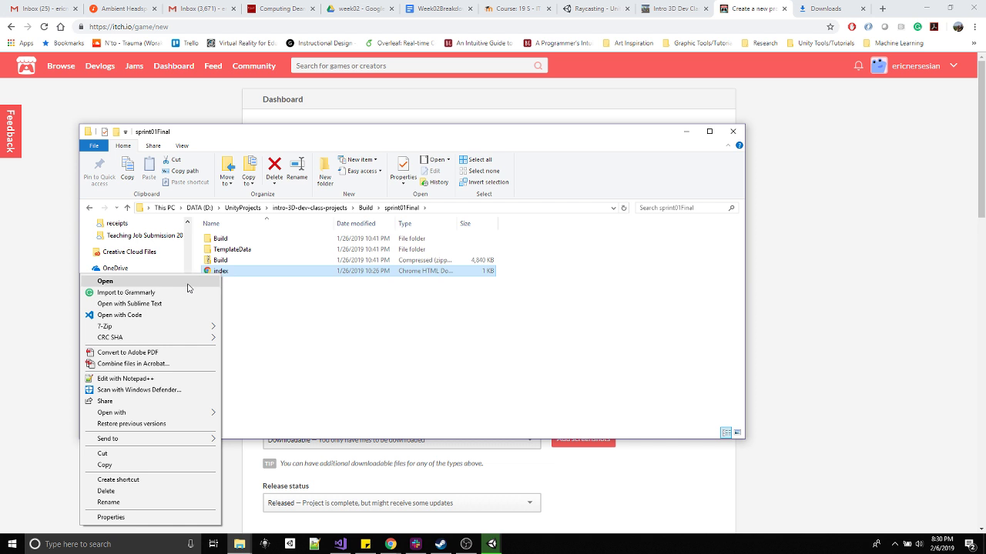
{"action": "left_click", "coordinate": [165, 378]}
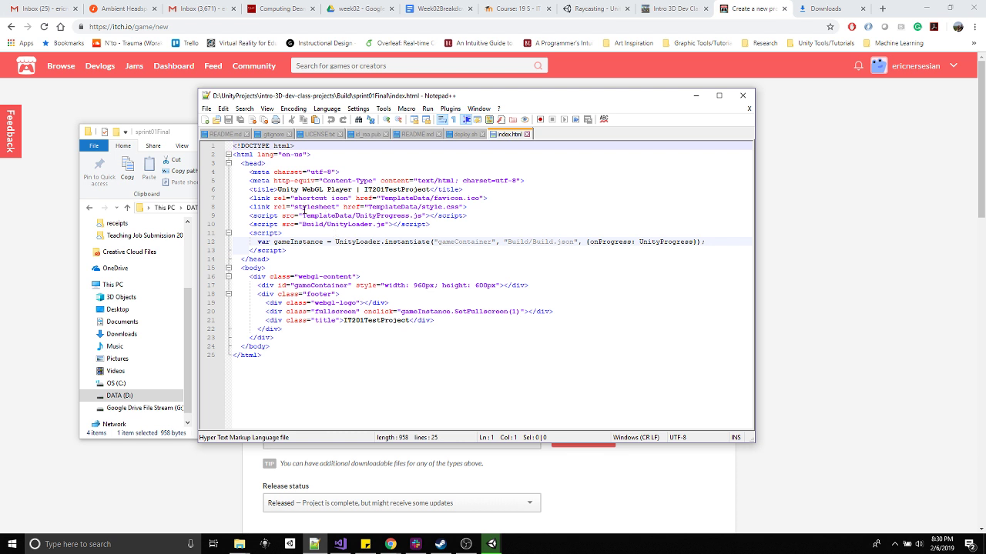
{"action": "left_click_drag", "start_coordinate": [278, 189], "coordinate": [430, 189]}
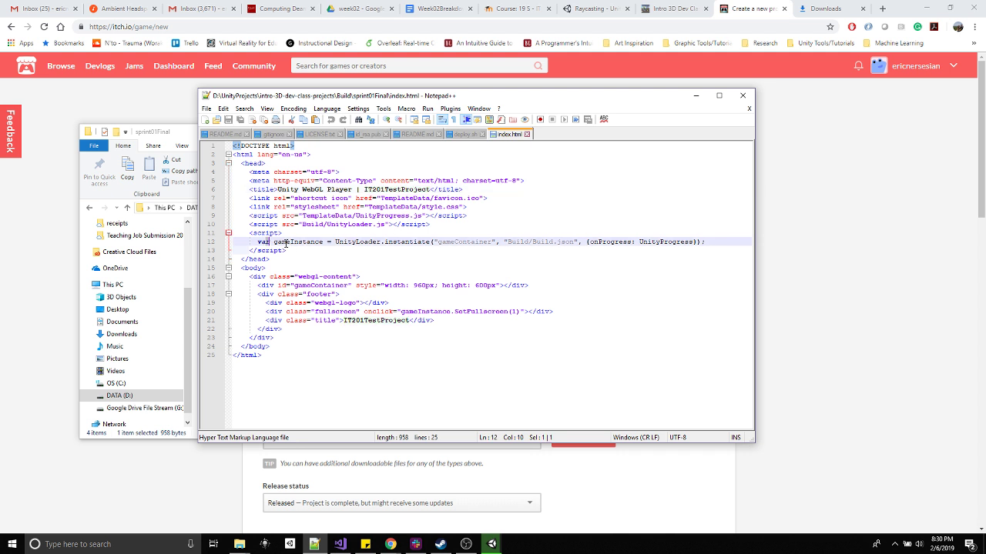
{"action": "left_click_drag", "start_coordinate": [266, 242], "coordinate": [623, 248]}
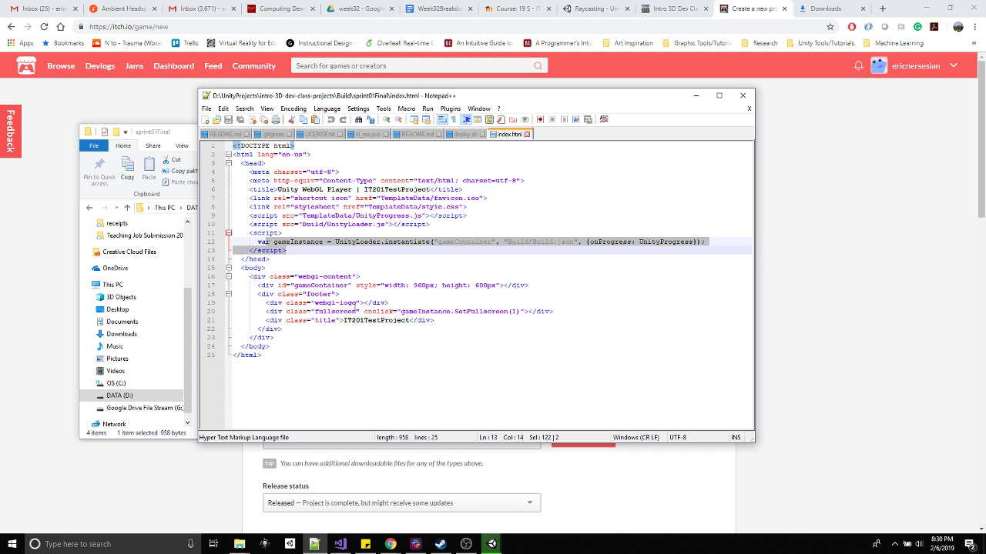
{"action": "left_click", "coordinate": [742, 95]}
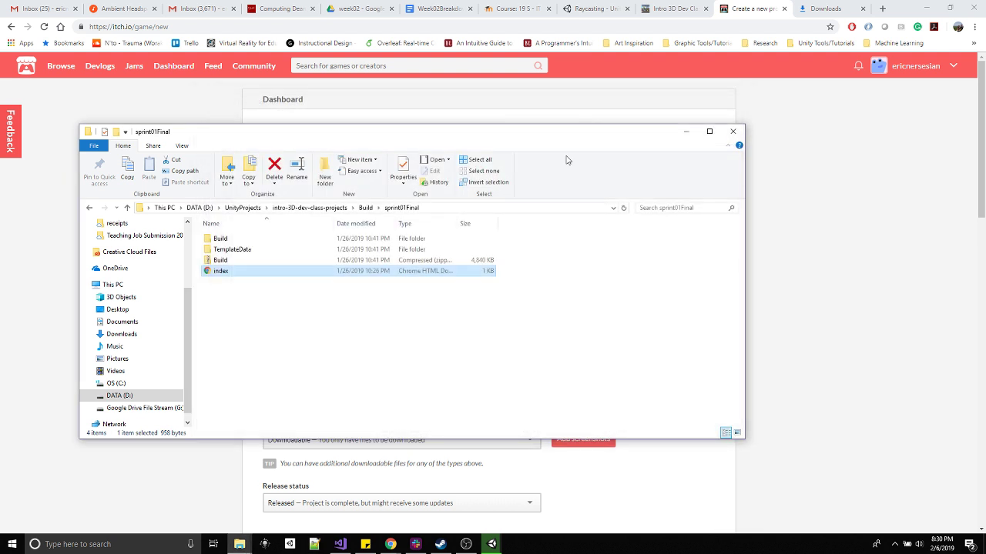
Select the build items without compressing them, then alt+Tab back to the itch.io form
{"action": "left_click", "coordinate": [233, 251], "text": "ctrl"}
{"action": "left_click", "coordinate": [231, 240], "text": "ctrl"}
{"action": "right_click", "coordinate": [233, 241]}
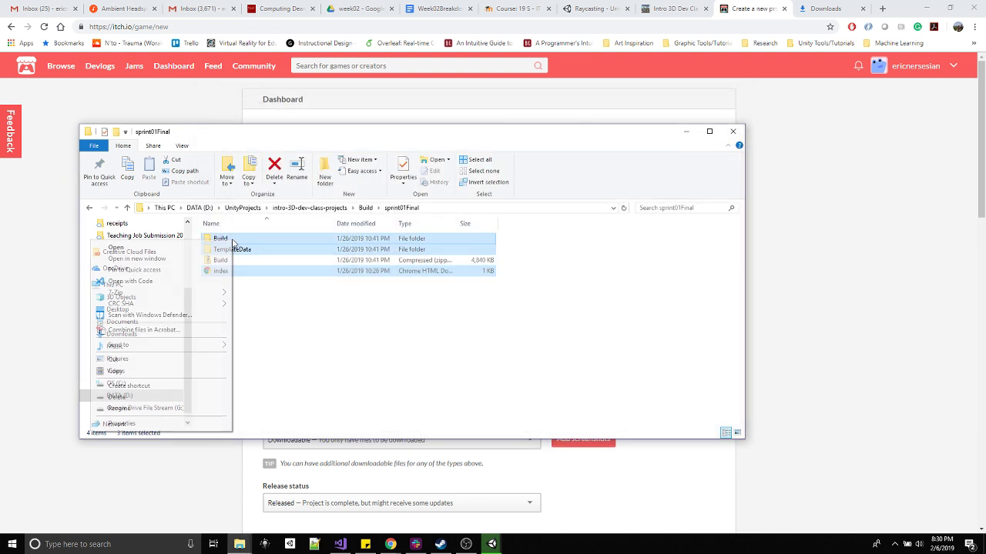
{"action": "mouse_move", "coordinate": [176, 293]}
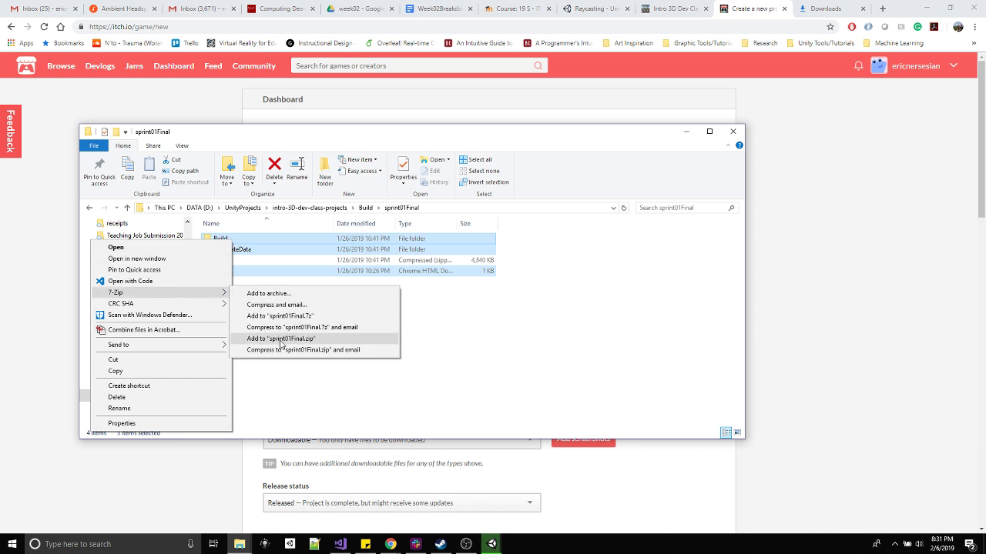
{"action": "left_click", "coordinate": [465, 352]}
{"action": "left_click", "coordinate": [241, 263]}
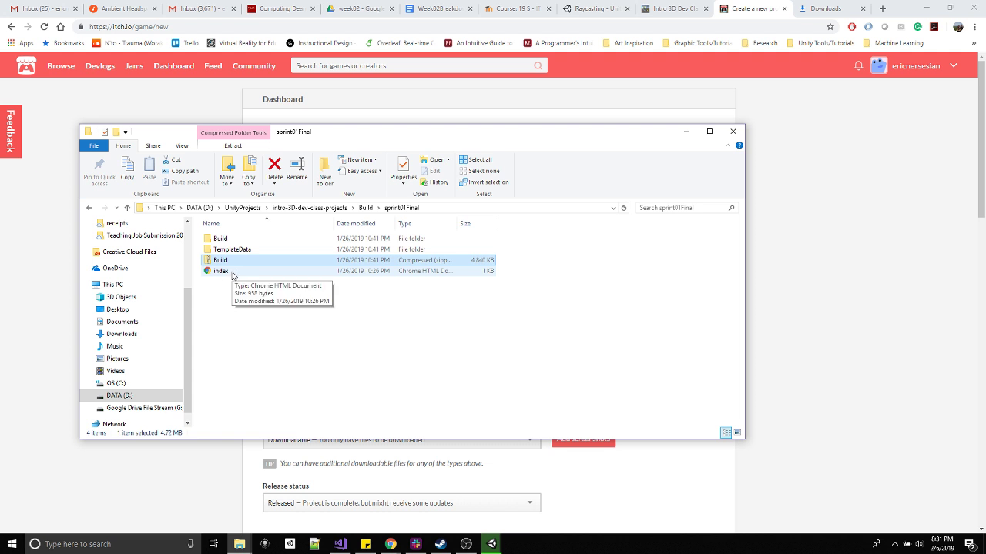
{"action": "key", "text": "alt+Tab"}
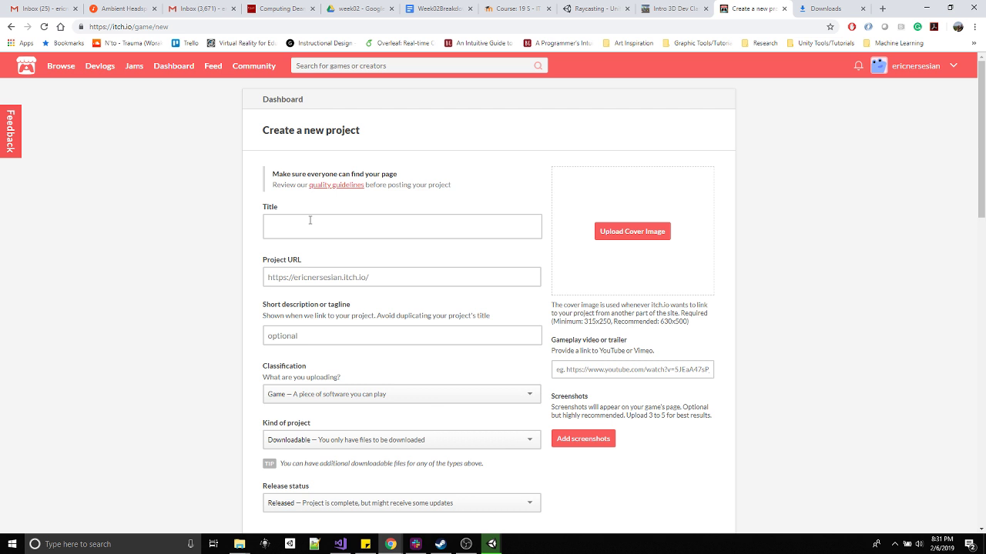
Title the new itch.io project sprint01HalfDone
{"action": "left_click", "coordinate": [310, 220]}
{"action": "type", "text": "sprint01HalfDone"}
{"action": "key", "text": "Tab"}
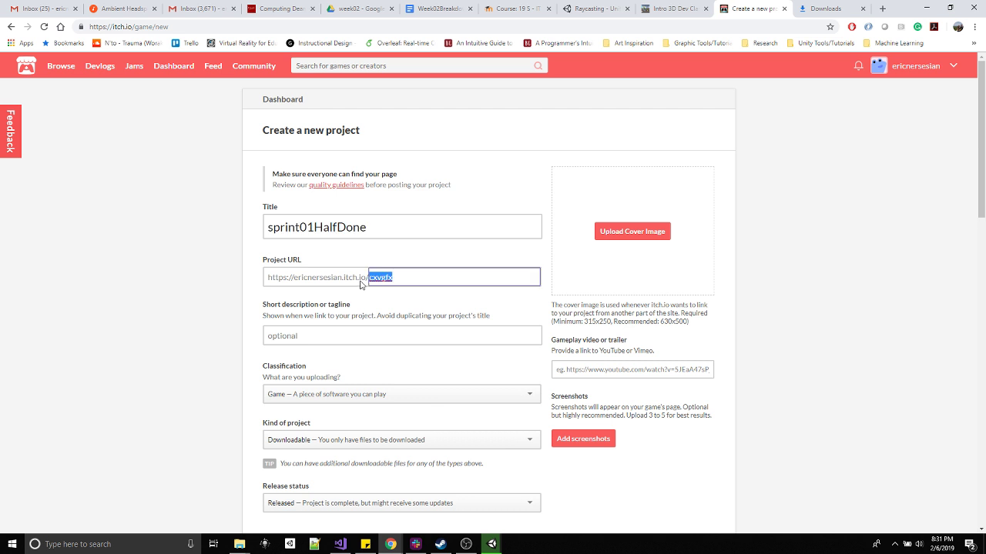
{"action": "scroll", "coordinate": [360, 284], "scroll_direction": "down", "scroll_amount": 1}
Keep Classification as Game and set Kind of project to HTML
{"action": "left_click", "coordinate": [360, 291]}
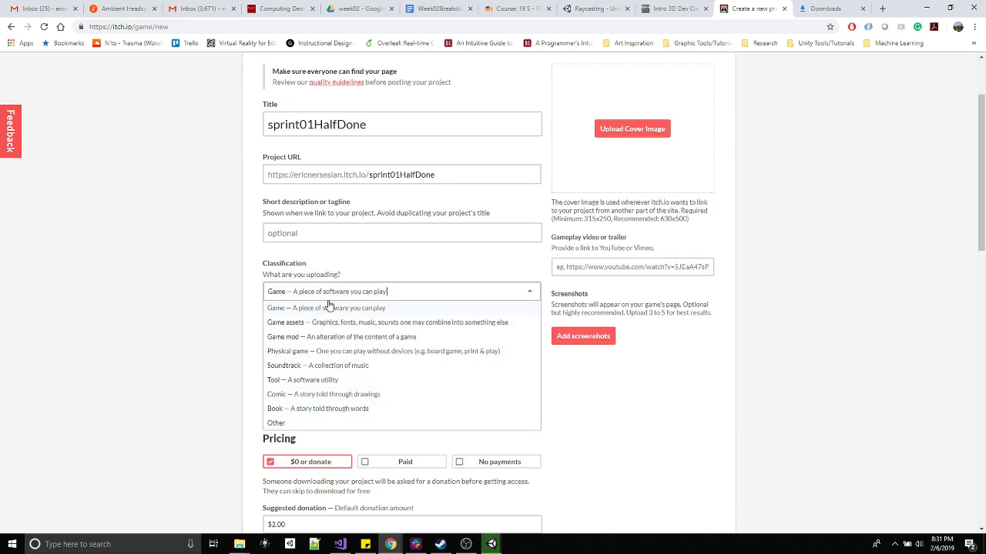
{"action": "left_click", "coordinate": [331, 308]}
{"action": "scroll", "coordinate": [172, 308], "scroll_direction": "down", "scroll_amount": 2}
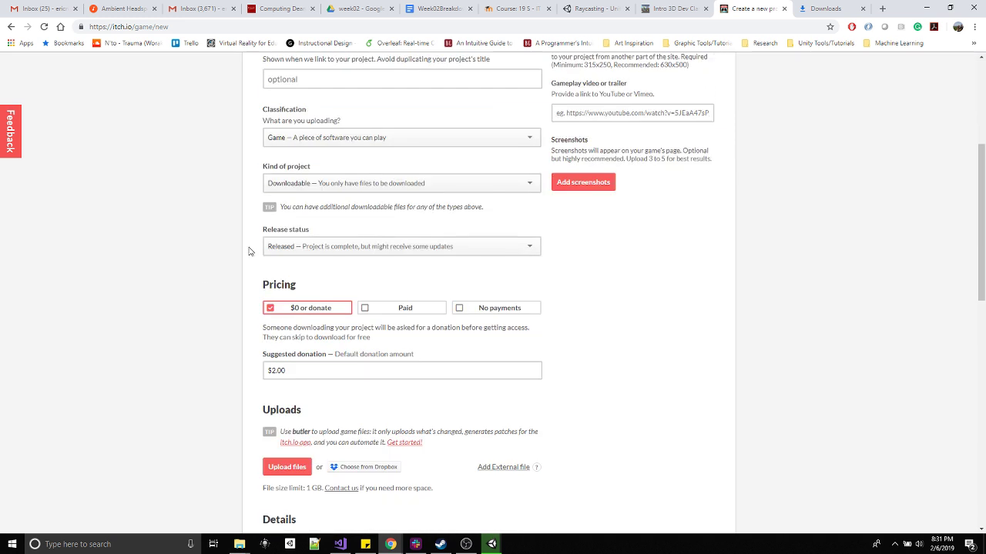
{"action": "left_click", "coordinate": [305, 190]}
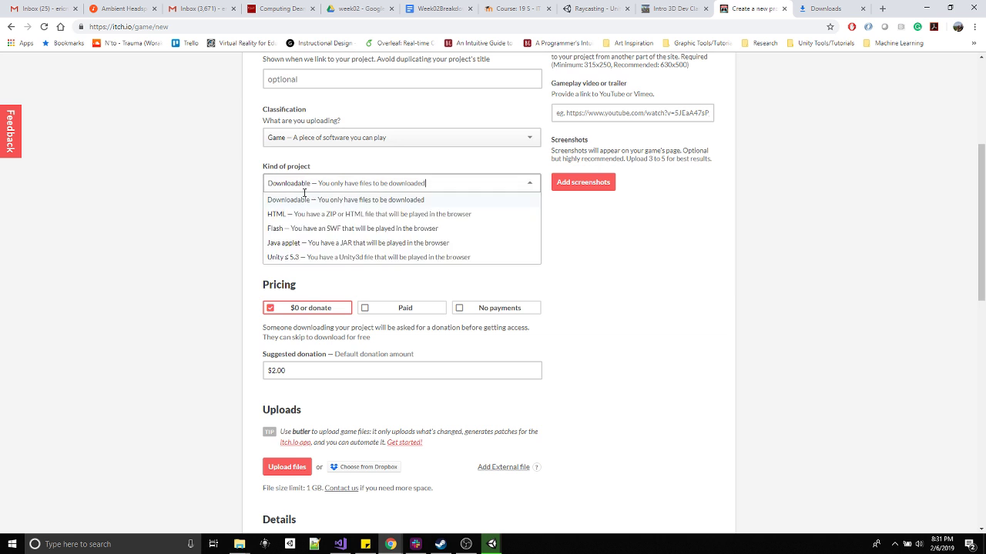
{"action": "left_click", "coordinate": [272, 217]}
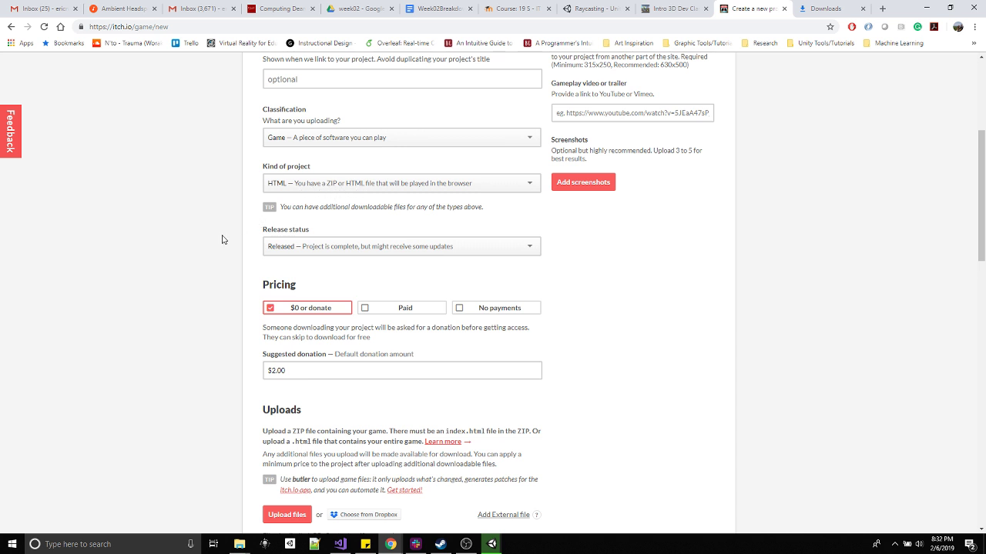
{"action": "left_click", "coordinate": [345, 247]}
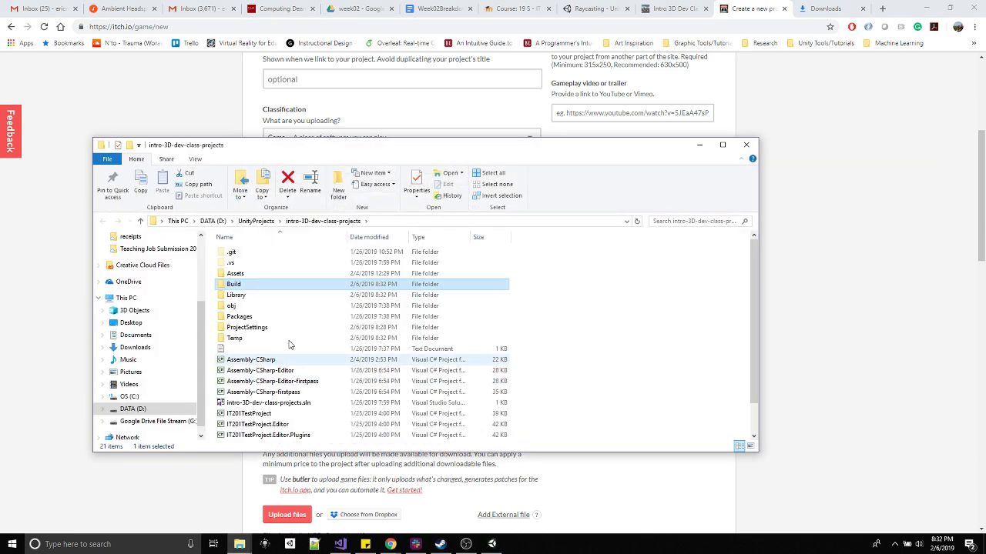
Compress the fresh build's Build, TemplateData and index into Build.zip with 7-Zip
{"action": "double_click", "coordinate": [234, 285]}
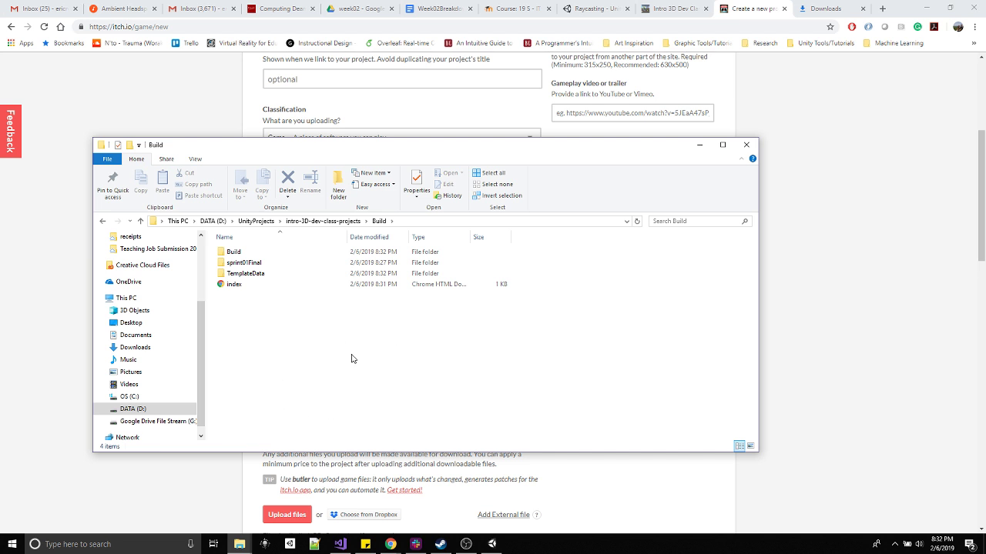
{"action": "left_click", "coordinate": [245, 254]}
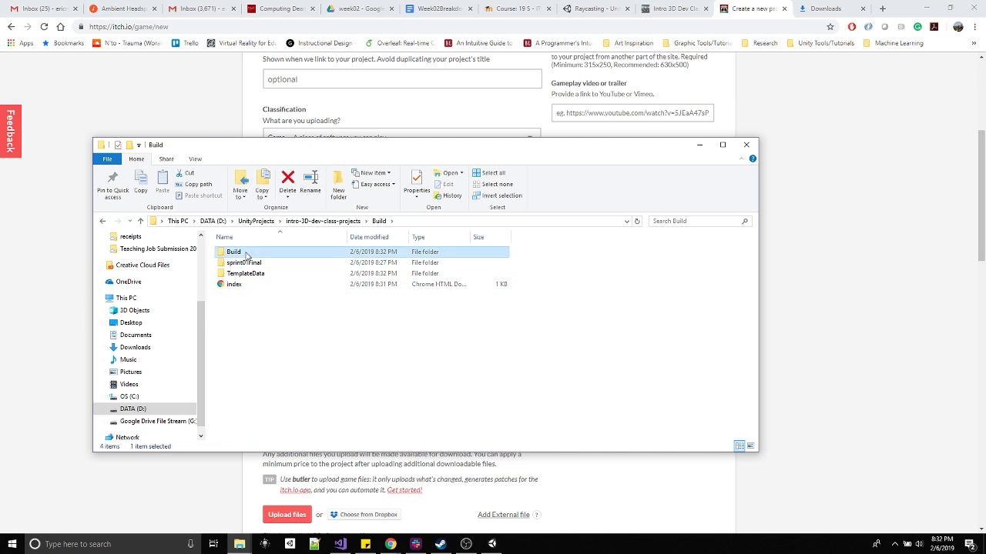
{"action": "left_click", "coordinate": [245, 274], "text": "ctrl"}
{"action": "left_click", "coordinate": [234, 285], "text": "ctrl"}
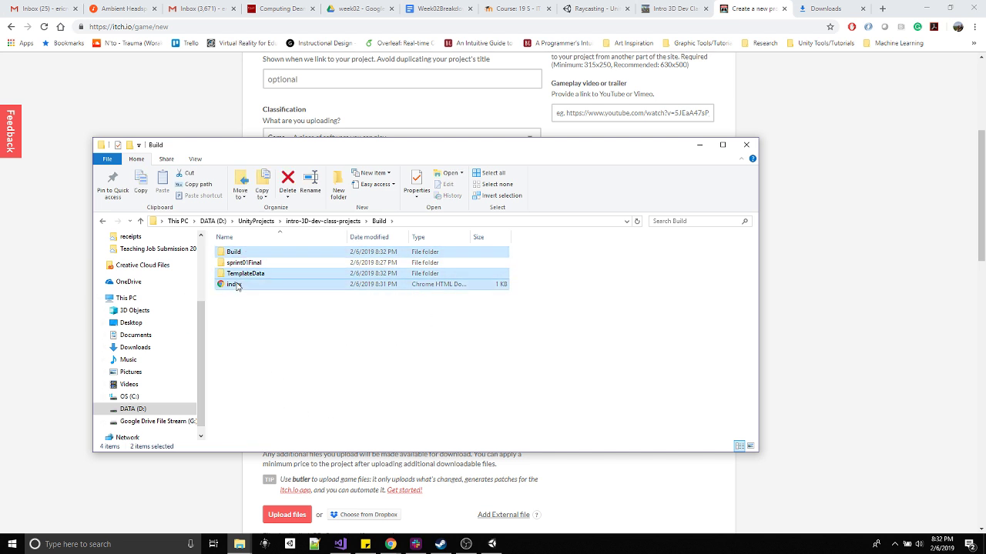
{"action": "right_click", "coordinate": [236, 285]}
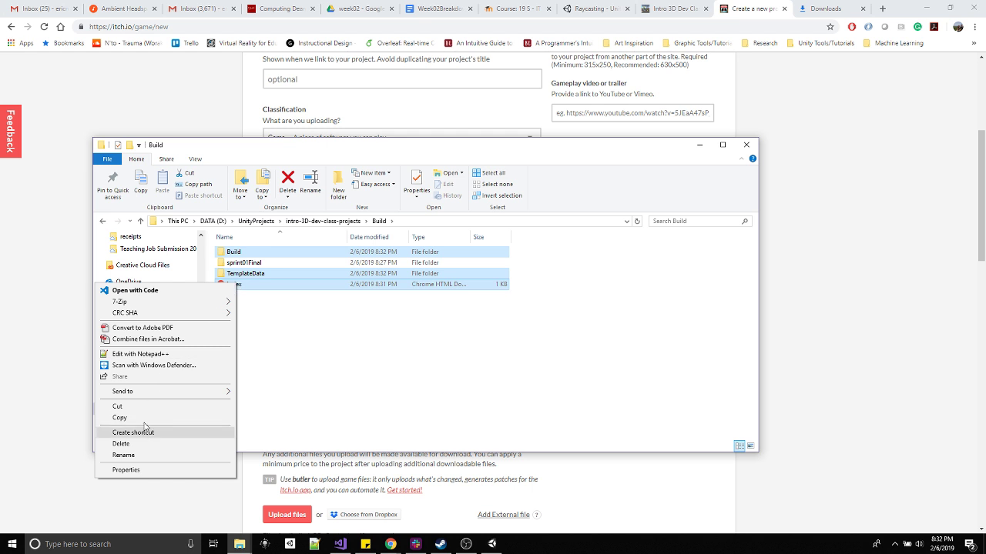
{"action": "mouse_move", "coordinate": [161, 306]}
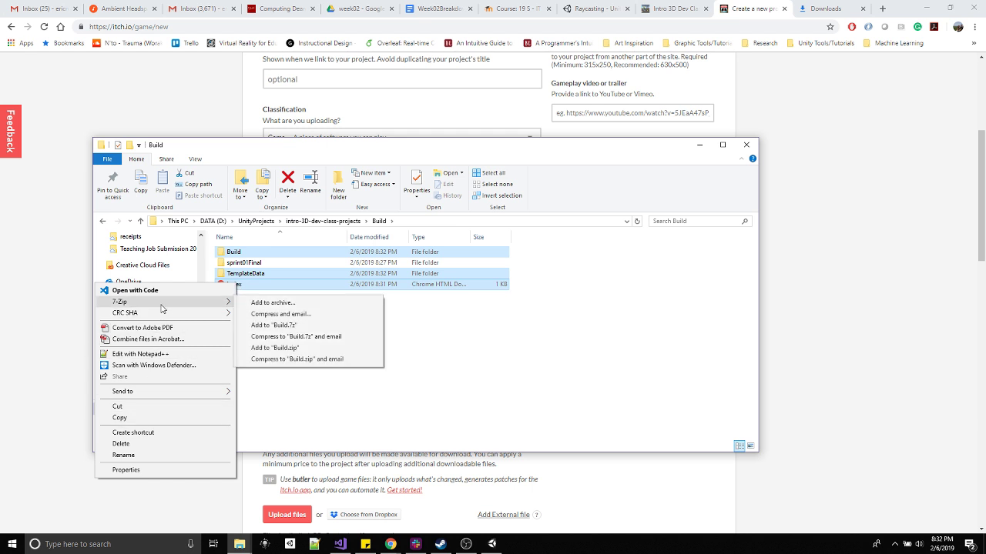
{"action": "left_click", "coordinate": [271, 348]}
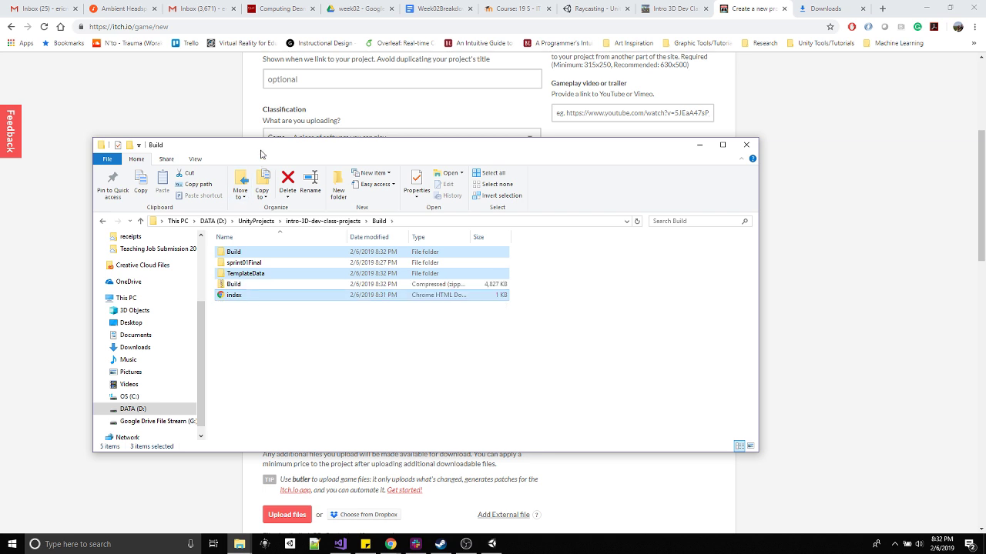
{"action": "left_click_drag", "start_coordinate": [260, 146], "coordinate": [0, 146]}
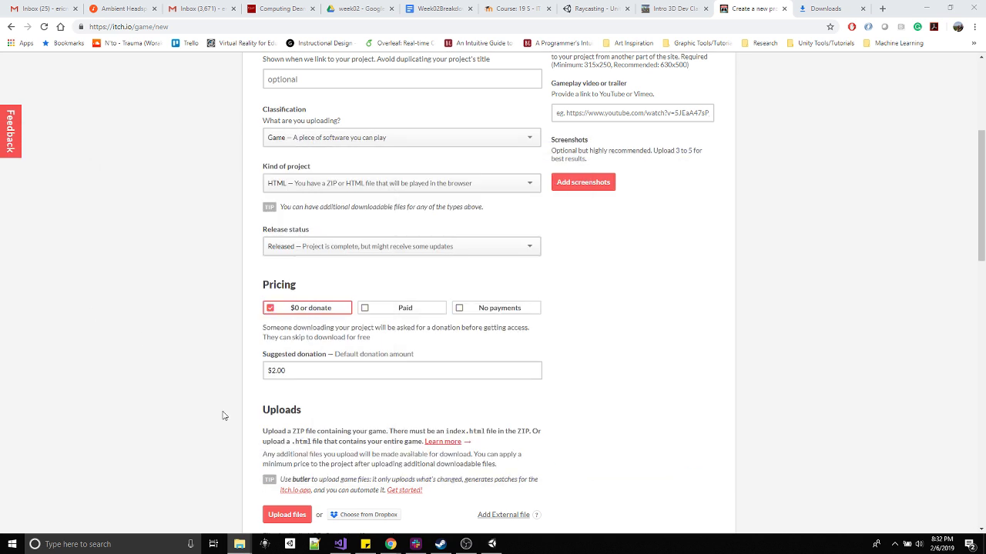
Switch to the Intro 3D Dev Class - Sprint 01 Project tab and open Edit game
{"action": "scroll", "coordinate": [222, 411], "scroll_direction": "down", "scroll_amount": 2}
{"action": "scroll", "coordinate": [220, 405], "scroll_direction": "up", "scroll_amount": 3}
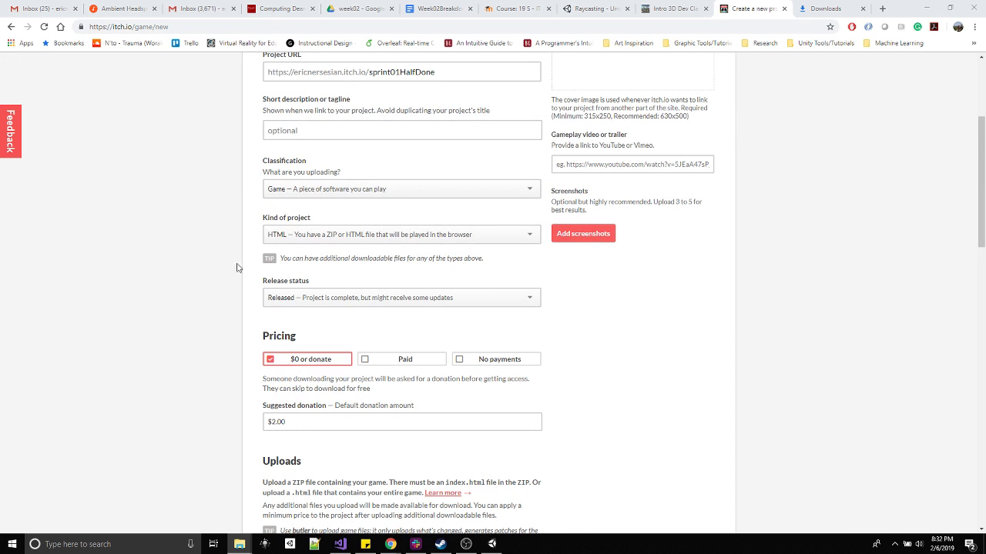
{"action": "scroll", "coordinate": [601, 312], "scroll_direction": "up", "scroll_amount": 2}
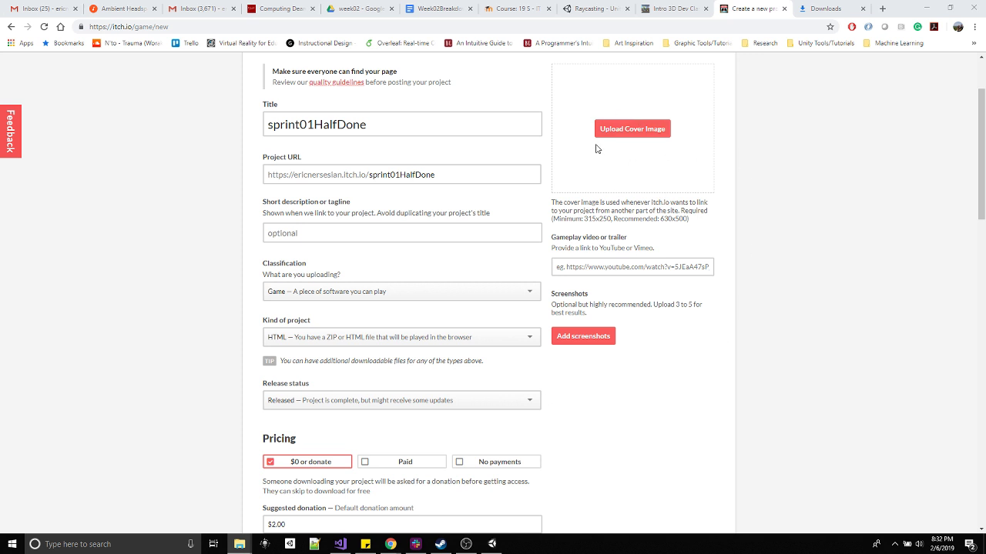
{"action": "left_click", "coordinate": [680, 11]}
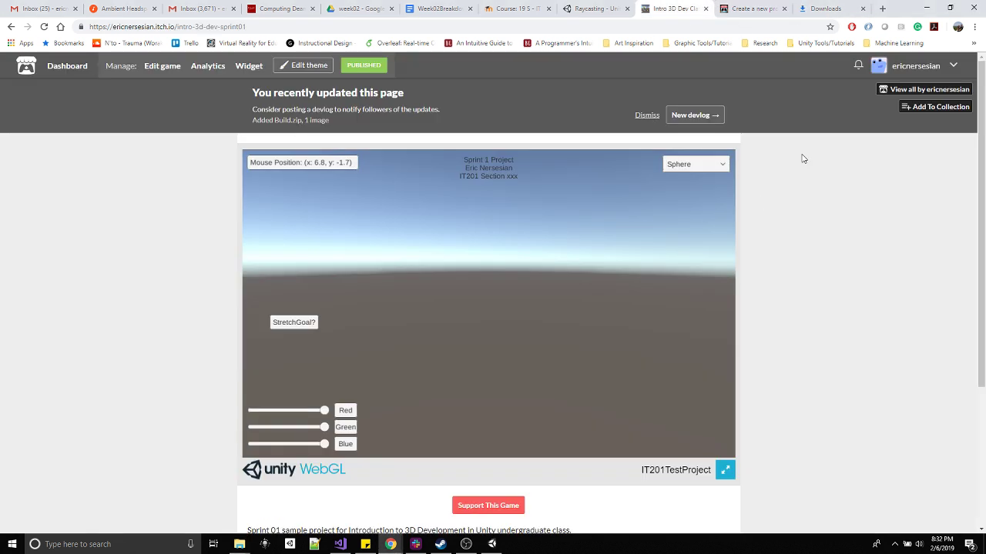
{"action": "left_click", "coordinate": [953, 66]}
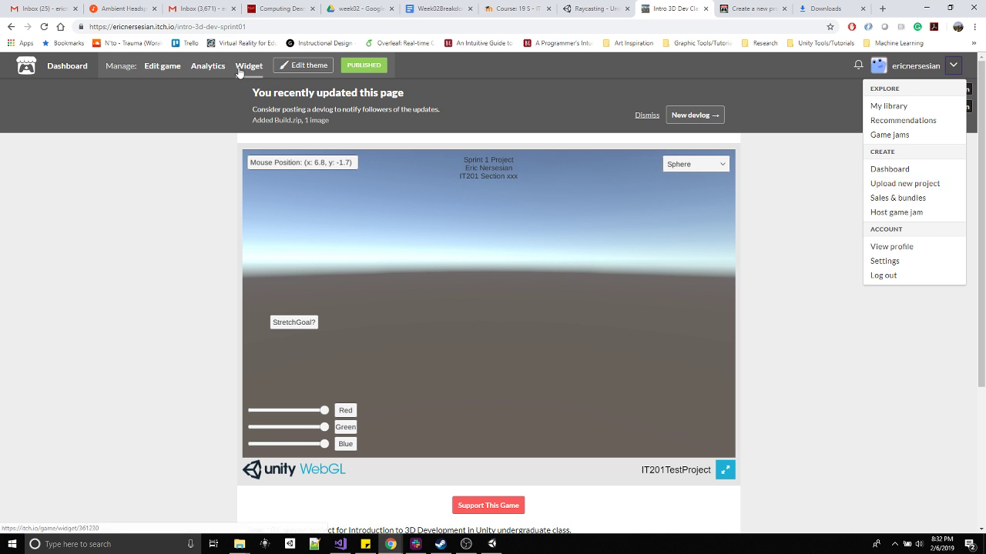
{"action": "left_click", "coordinate": [162, 67]}
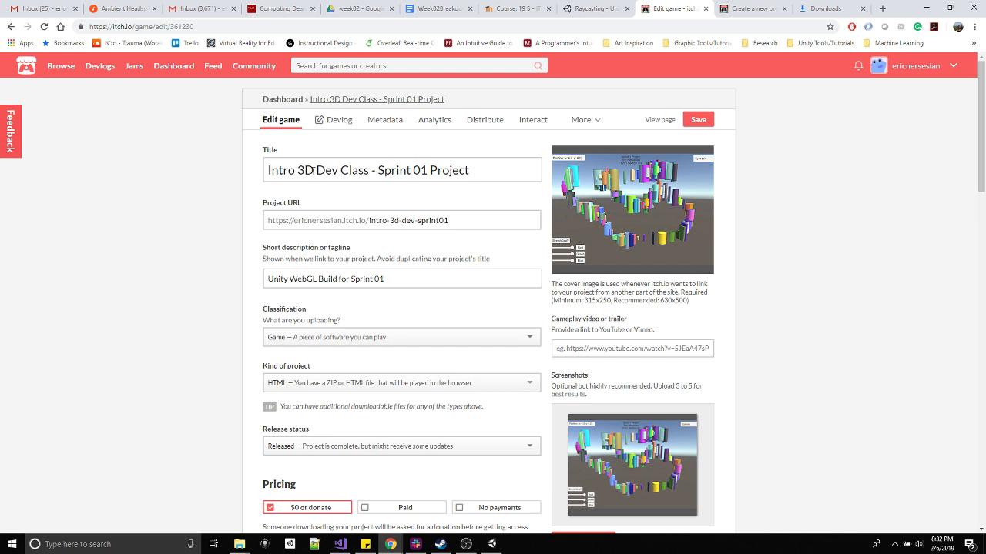
Review the Sprint 01 project's title, URL slug and short description
{"action": "left_click_drag", "start_coordinate": [392, 168], "coordinate": [488, 170]}
{"action": "left_click", "coordinate": [370, 221]}
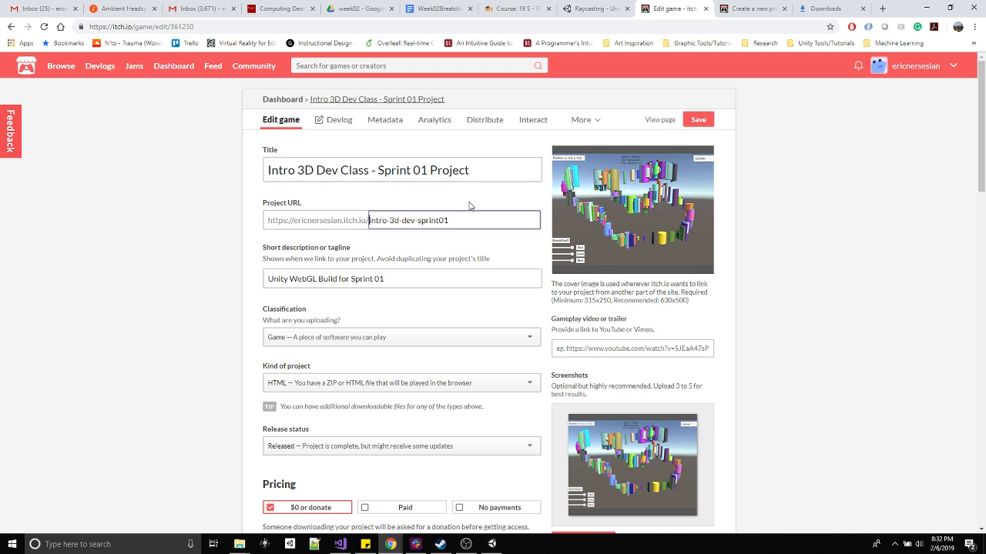
{"action": "left_click_drag", "start_coordinate": [435, 277], "coordinate": [247, 283]}
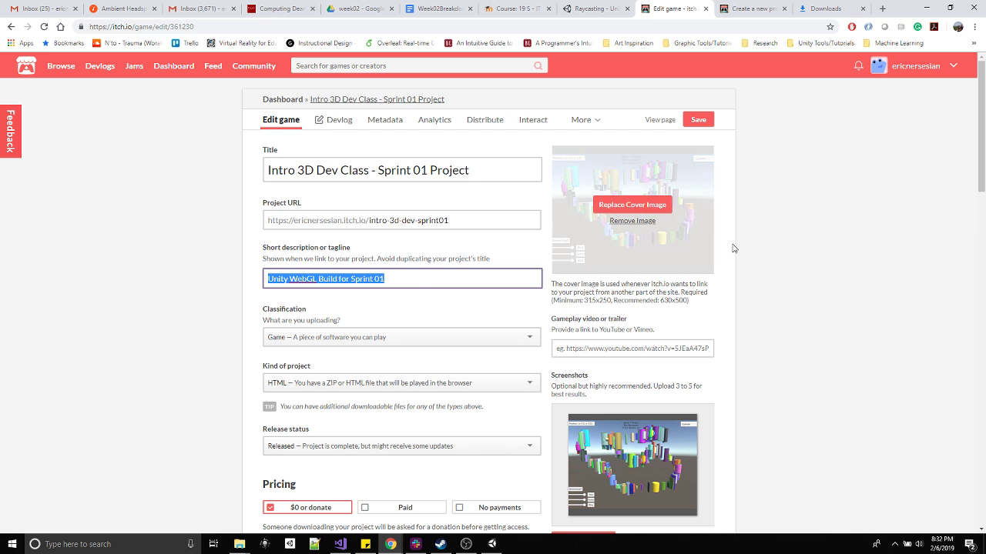
{"action": "mouse_move", "coordinate": [693, 244]}
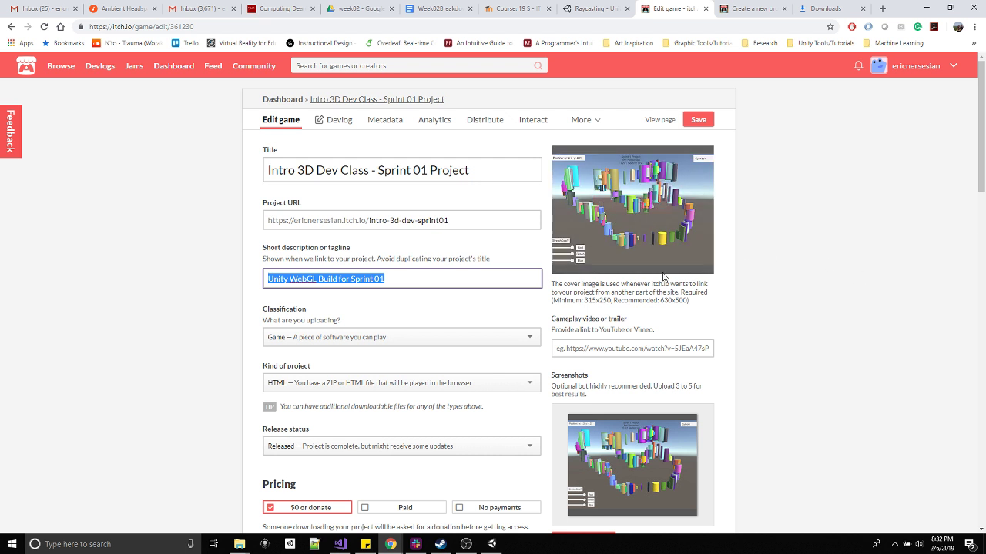
{"action": "mouse_move", "coordinate": [636, 247]}
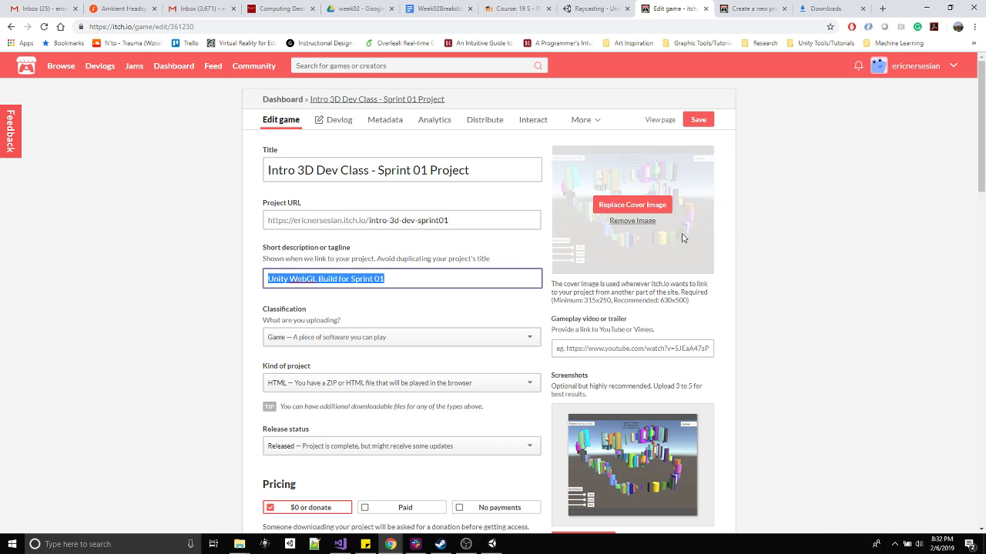
Look over the cover image, screenshots and Build.zip upload, then return to the sprint01HalfDone form
{"action": "scroll", "coordinate": [627, 308], "scroll_direction": "down", "scroll_amount": 2}
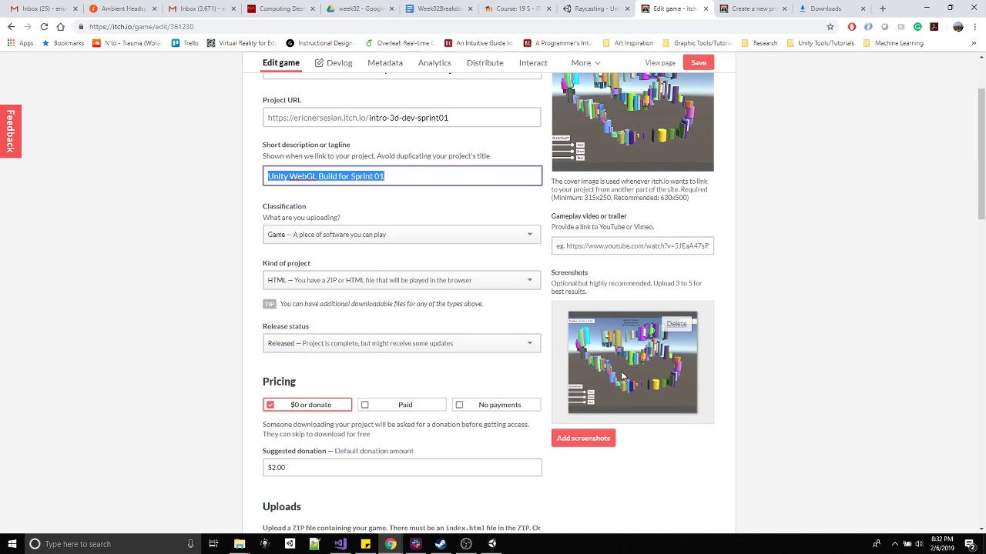
{"action": "scroll", "coordinate": [623, 376], "scroll_direction": "up", "scroll_amount": 2}
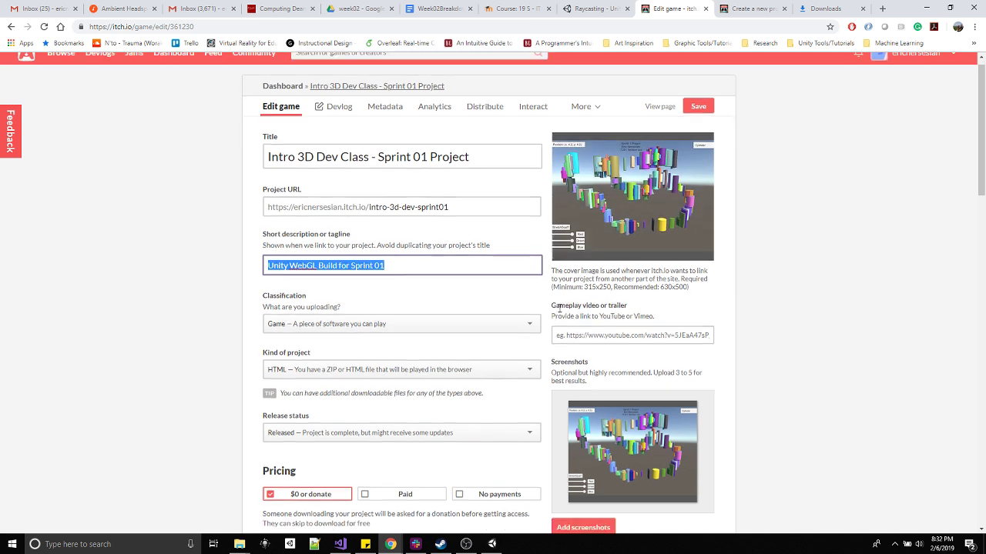
{"action": "scroll", "coordinate": [560, 304], "scroll_direction": "down", "scroll_amount": 8}
{"action": "scroll", "coordinate": [563, 300], "scroll_direction": "up", "scroll_amount": 3}
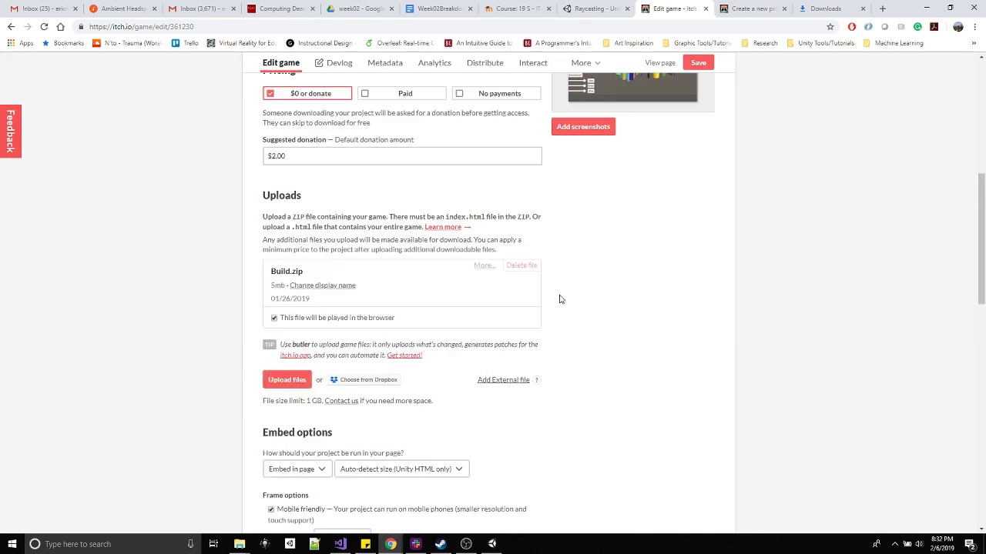
{"action": "scroll", "coordinate": [560, 299], "scroll_direction": "up", "scroll_amount": 4}
{"action": "left_click", "coordinate": [739, 9]}
{"action": "scroll", "coordinate": [378, 260], "scroll_direction": "up", "scroll_amount": 2}
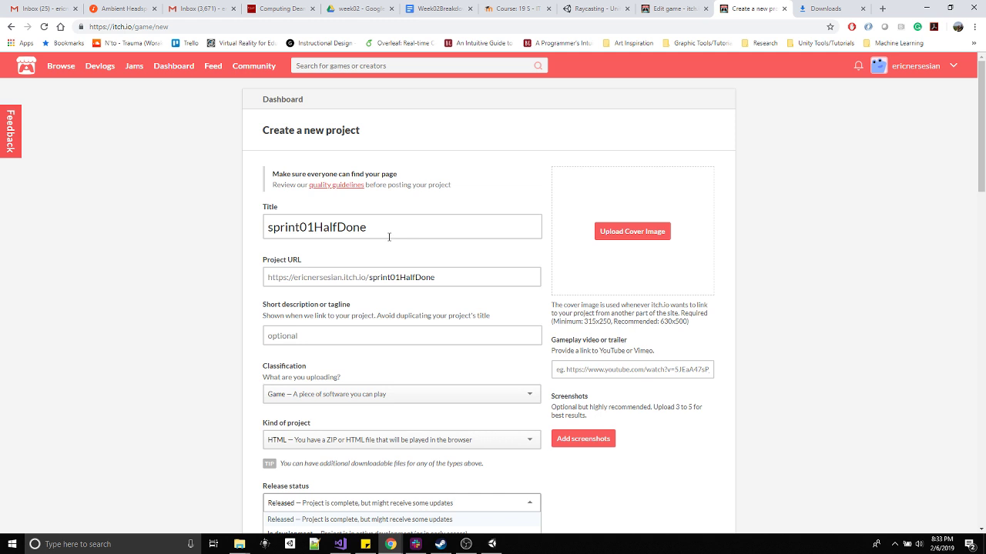
Upload Build.zip from D:\UnityProjects\intro-3D-dev-class-projects\Build to the new project
{"action": "scroll", "coordinate": [389, 237], "scroll_direction": "down", "scroll_amount": 2}
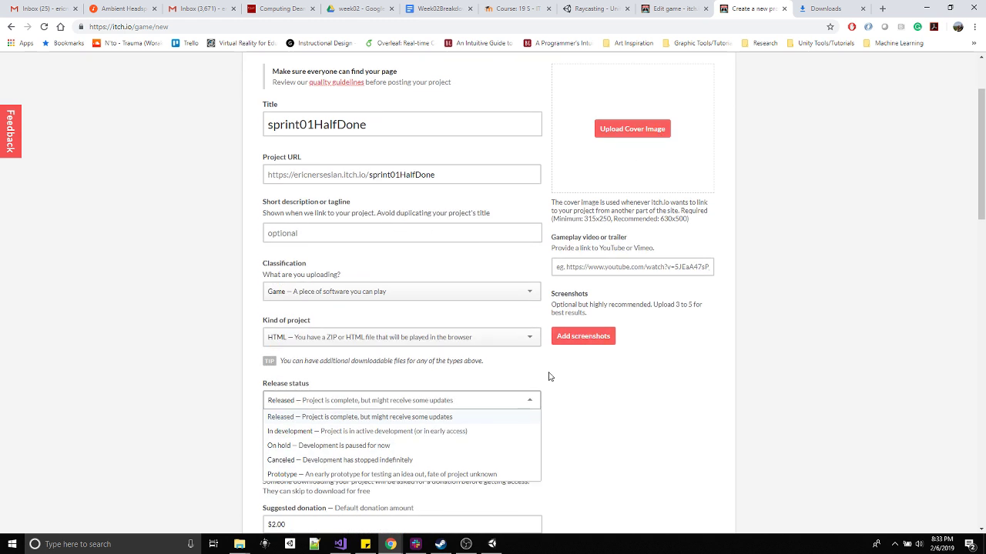
{"action": "scroll", "coordinate": [546, 377], "scroll_direction": "down", "scroll_amount": 3}
{"action": "scroll", "coordinate": [431, 262], "scroll_direction": "up", "scroll_amount": 1}
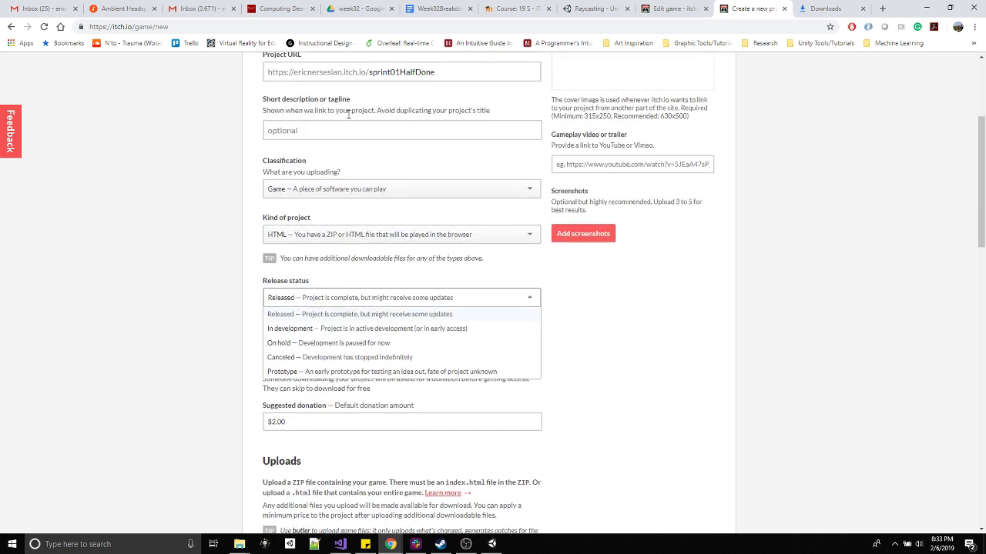
{"action": "scroll", "coordinate": [360, 306], "scroll_direction": "down", "scroll_amount": 4}
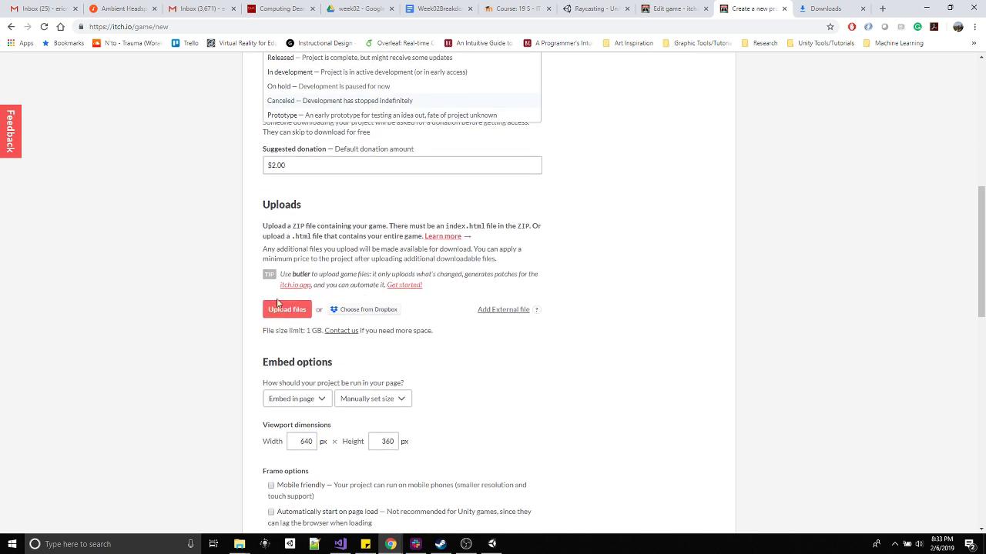
{"action": "left_click", "coordinate": [288, 310]}
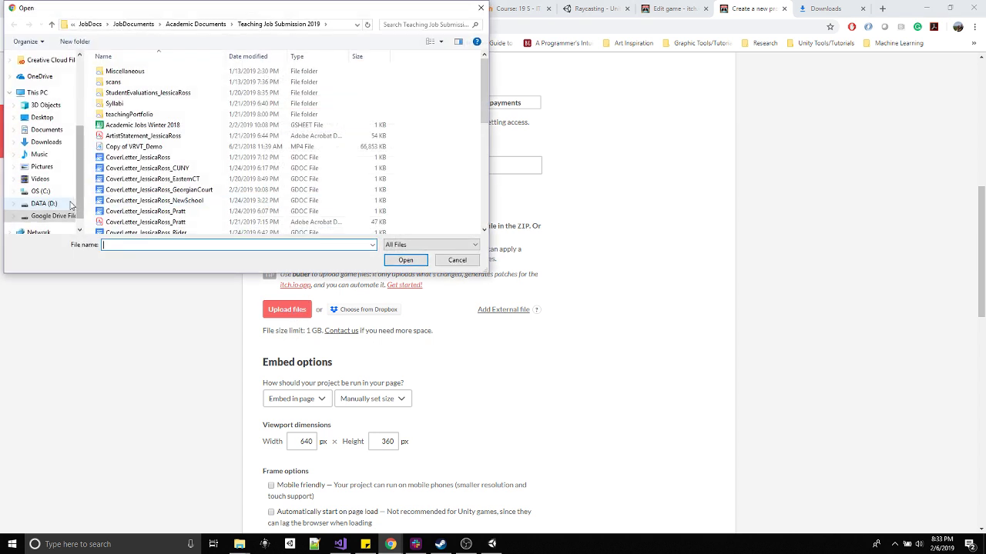
{"action": "left_click", "coordinate": [44, 204]}
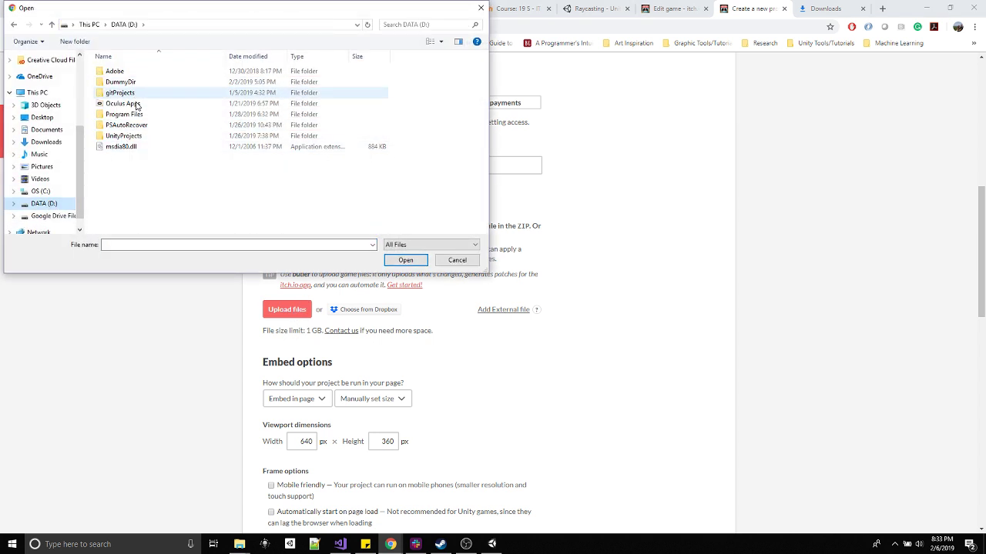
{"action": "double_click", "coordinate": [125, 135]}
{"action": "double_click", "coordinate": [137, 93]}
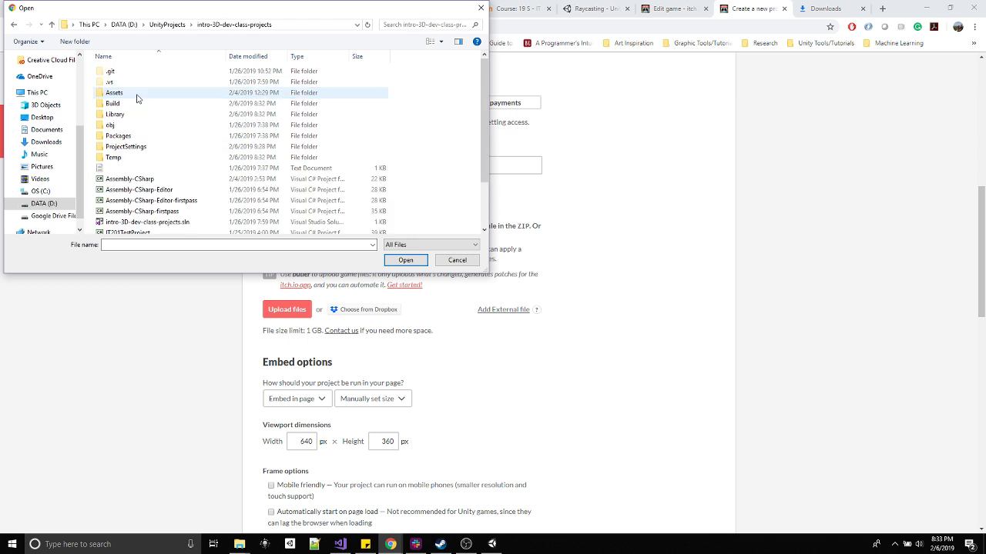
{"action": "double_click", "coordinate": [121, 105]}
{"action": "left_click", "coordinate": [112, 103]}
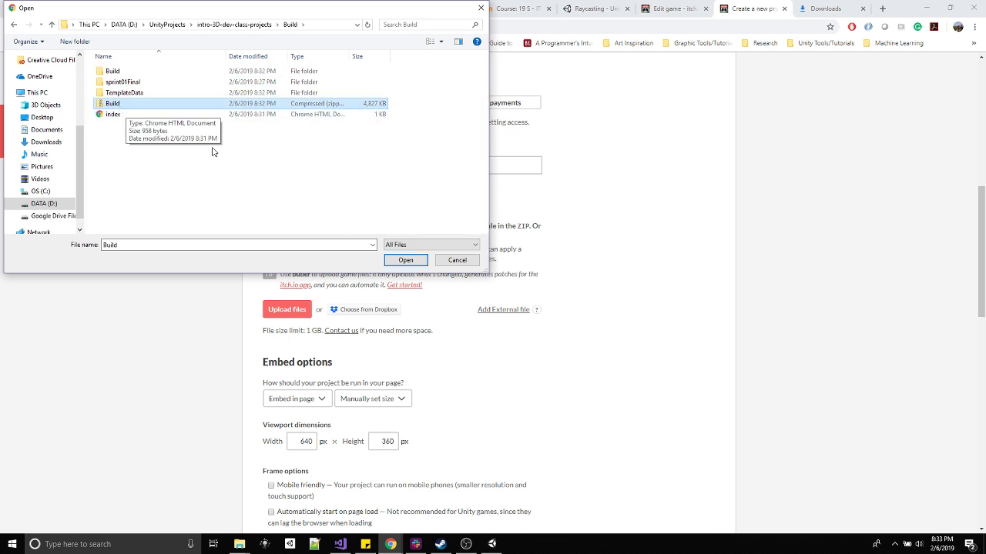
{"action": "left_click", "coordinate": [405, 261]}
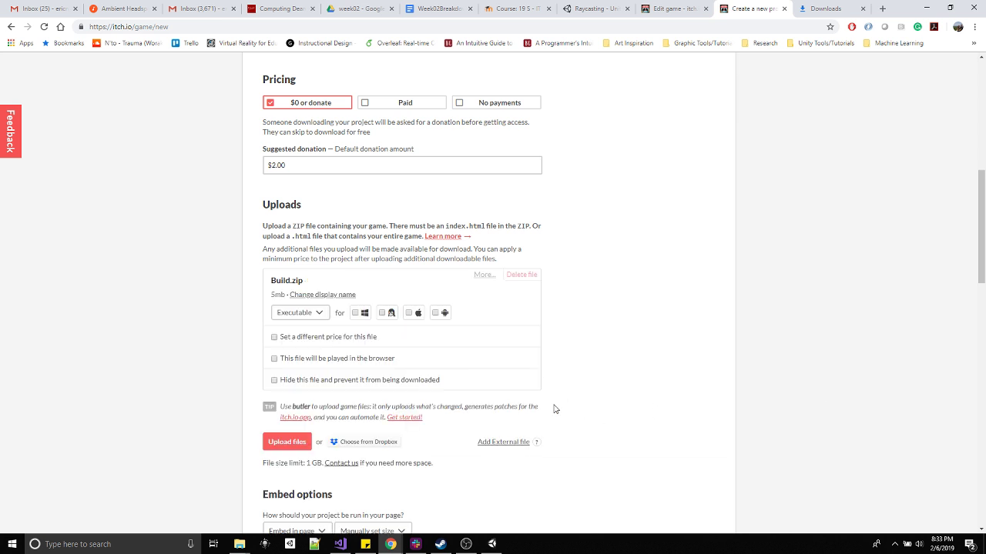
Keep Build.zip typed as Executable and tick 'This file will be played in the browser'
{"action": "scroll", "coordinate": [593, 412], "scroll_direction": "down", "scroll_amount": 1}
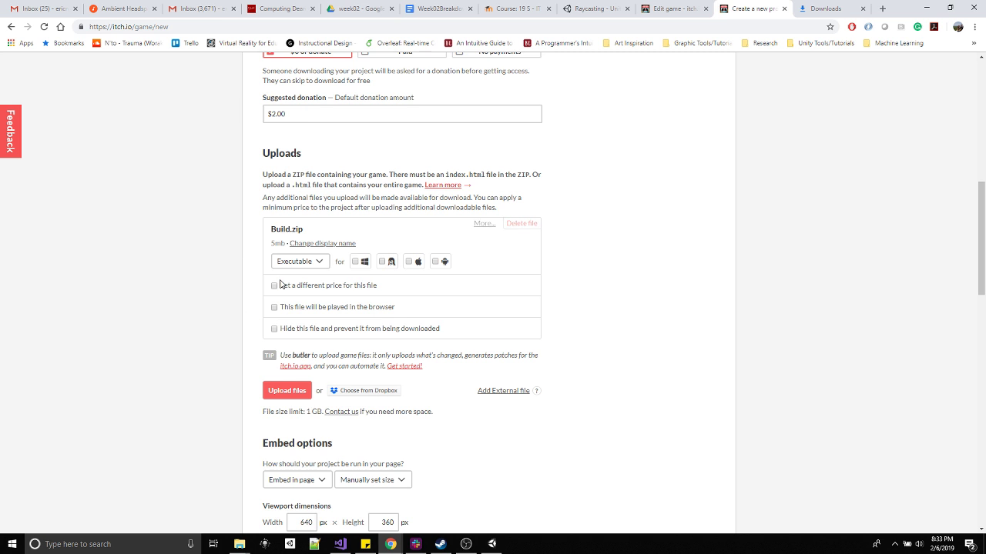
{"action": "left_click", "coordinate": [312, 263]}
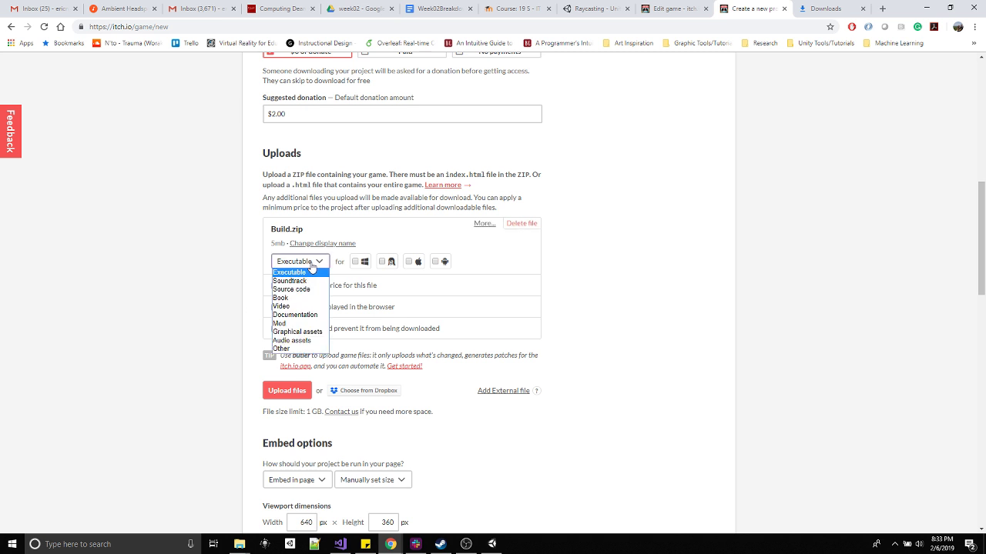
{"action": "left_click", "coordinate": [312, 263]}
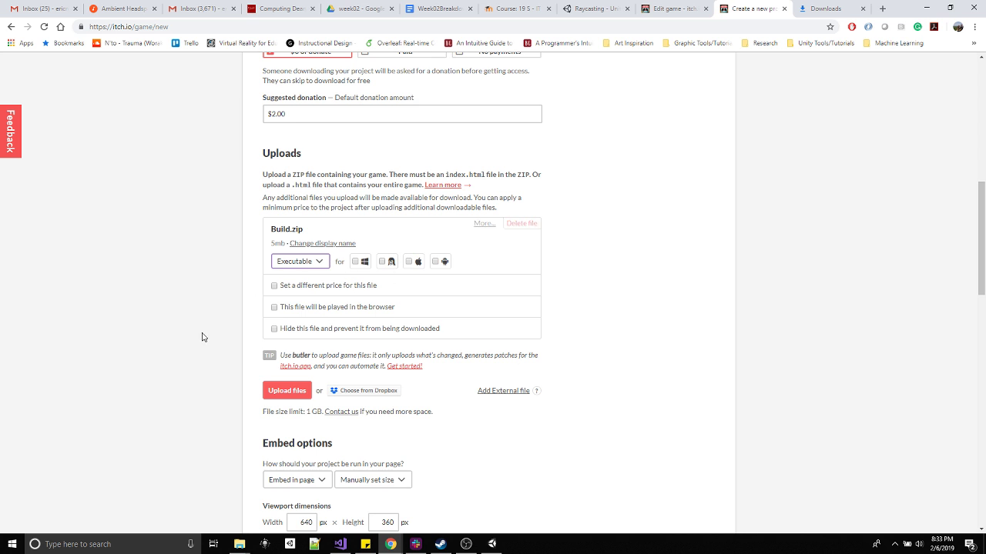
{"action": "scroll", "coordinate": [213, 282], "scroll_direction": "down", "scroll_amount": 1}
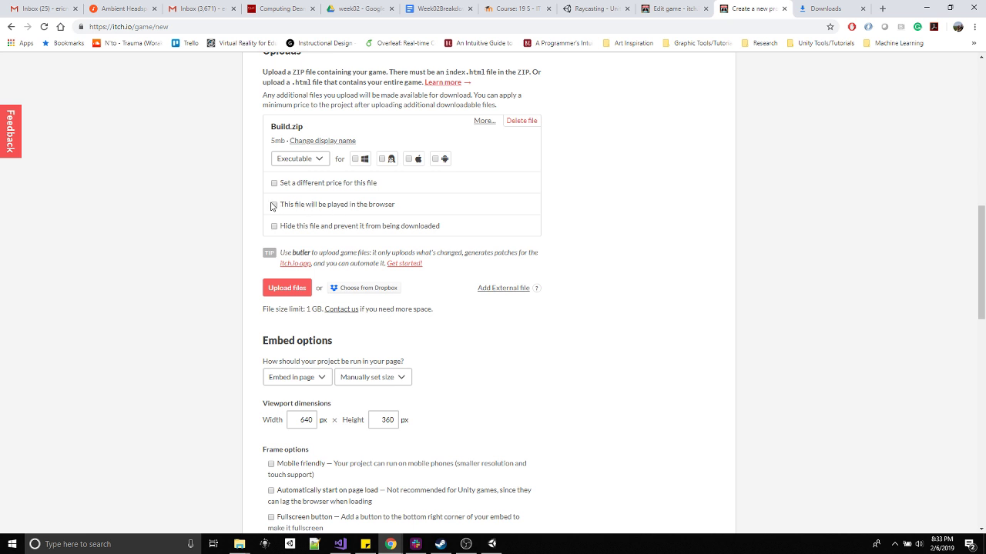
{"action": "left_click", "coordinate": [274, 205]}
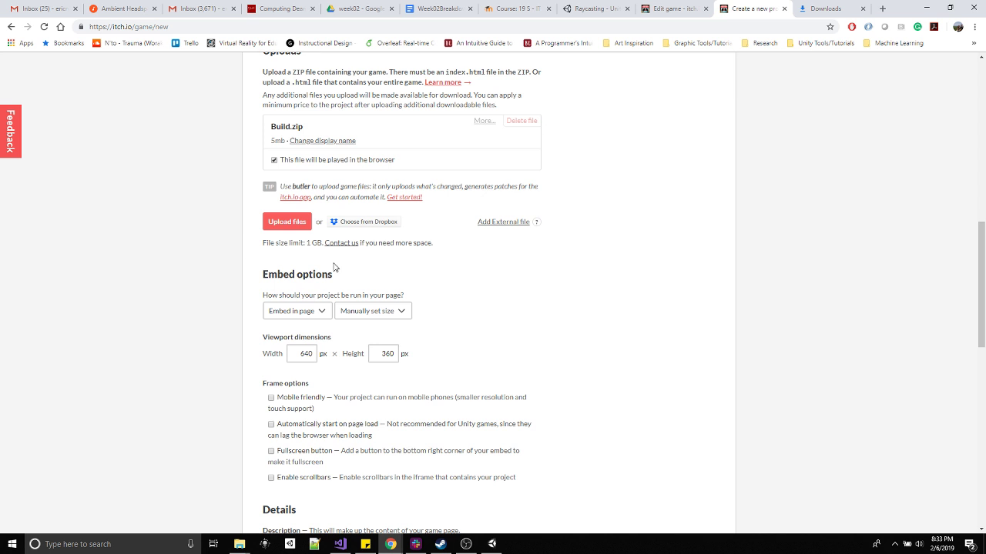
{"action": "scroll", "coordinate": [462, 329], "scroll_direction": "down", "scroll_amount": 1}
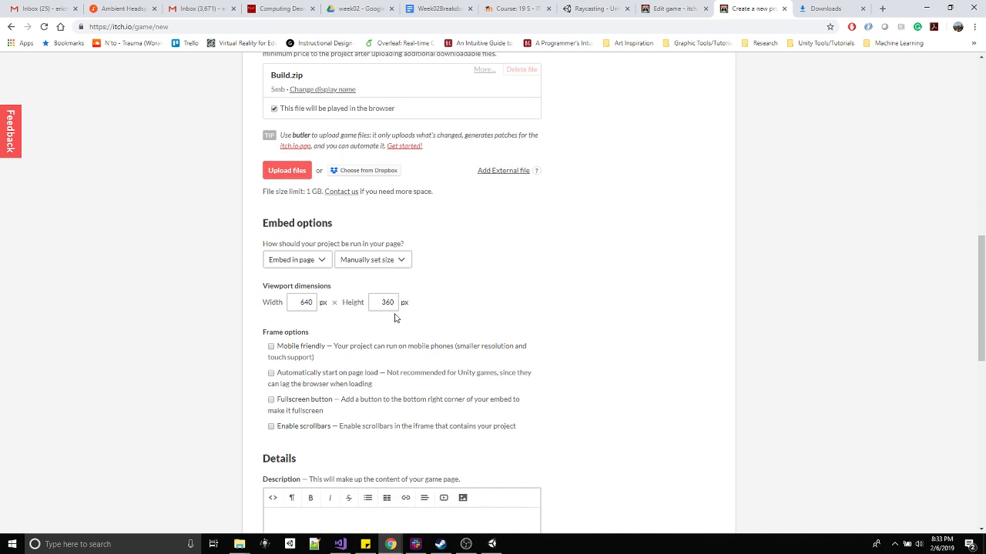
Set the embed sizing option to 'Auto-detect size (Unity HTML only)'
{"action": "left_click", "coordinate": [308, 262]}
{"action": "left_click", "coordinate": [312, 267]}
{"action": "left_click", "coordinate": [376, 264]}
{"action": "left_click", "coordinate": [377, 264]}
{"action": "left_click", "coordinate": [377, 265]}
{"action": "left_click", "coordinate": [378, 266]}
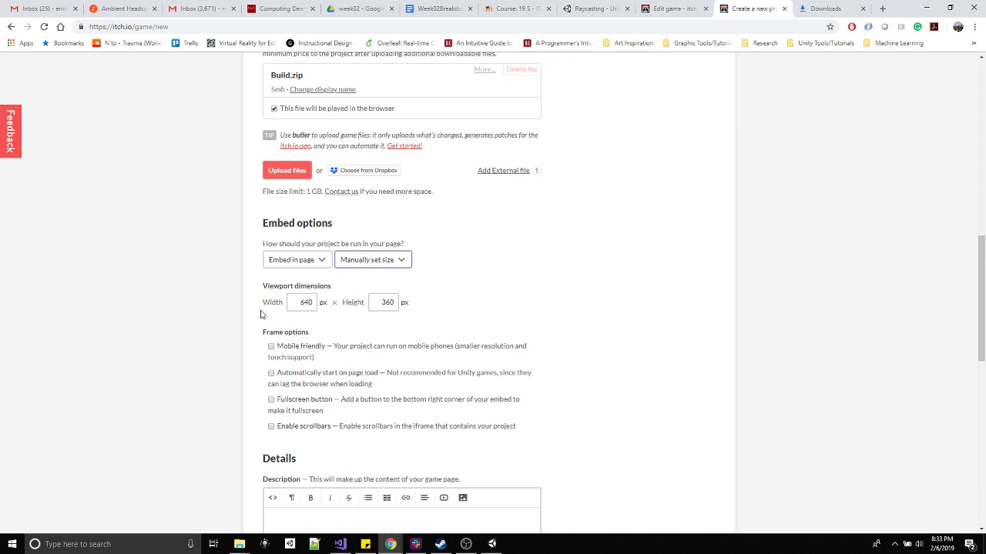
{"action": "left_click", "coordinate": [383, 262]}
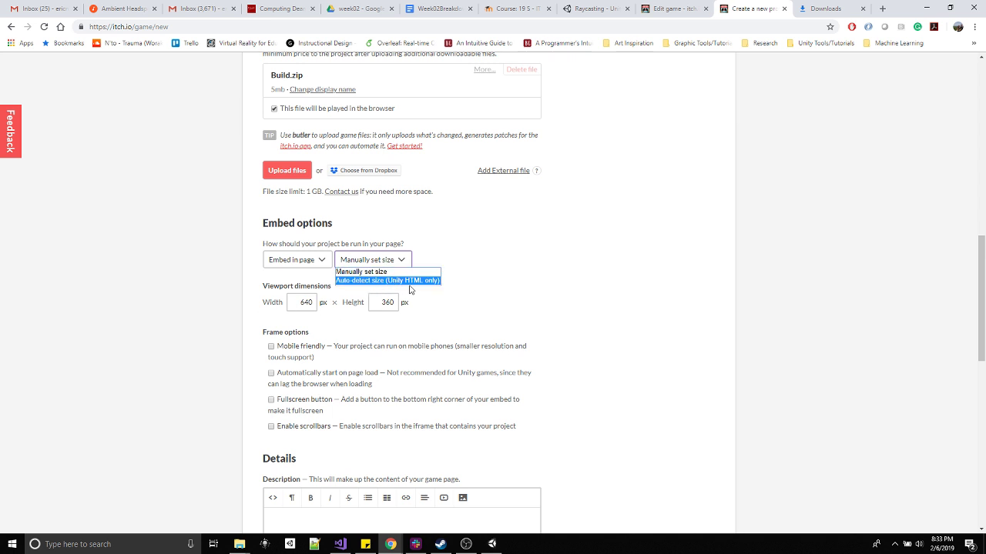
{"action": "left_click", "coordinate": [424, 281]}
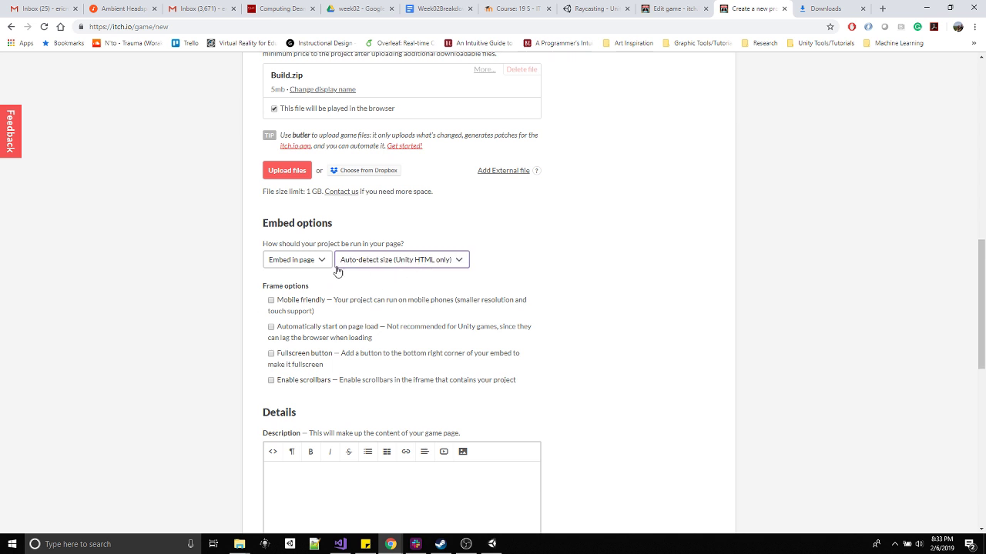
Enable Mobile friendly for the embedded game and move down to the Description field
{"action": "left_click", "coordinate": [271, 301]}
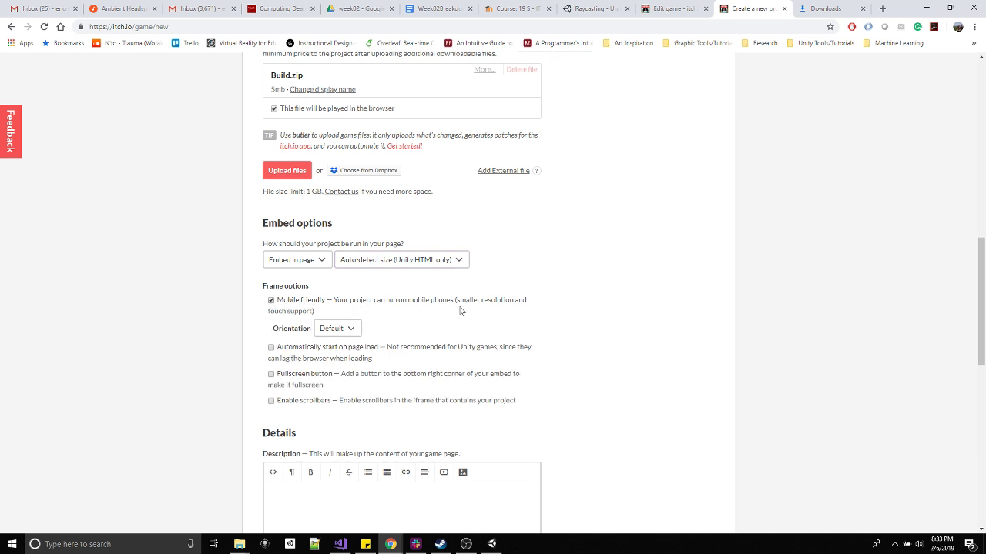
{"action": "scroll", "coordinate": [398, 300], "scroll_direction": "down", "scroll_amount": 1}
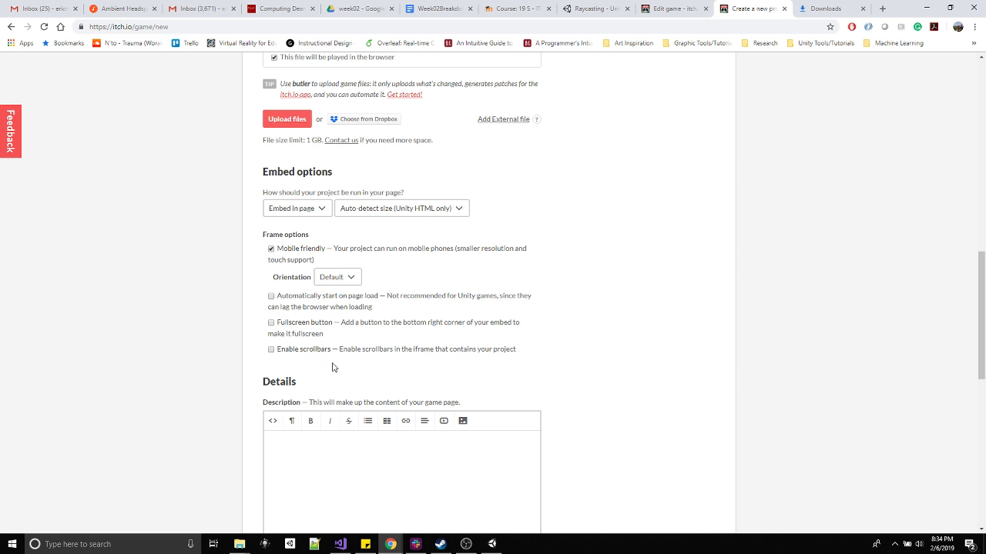
{"action": "scroll", "coordinate": [349, 366], "scroll_direction": "down", "scroll_amount": 1}
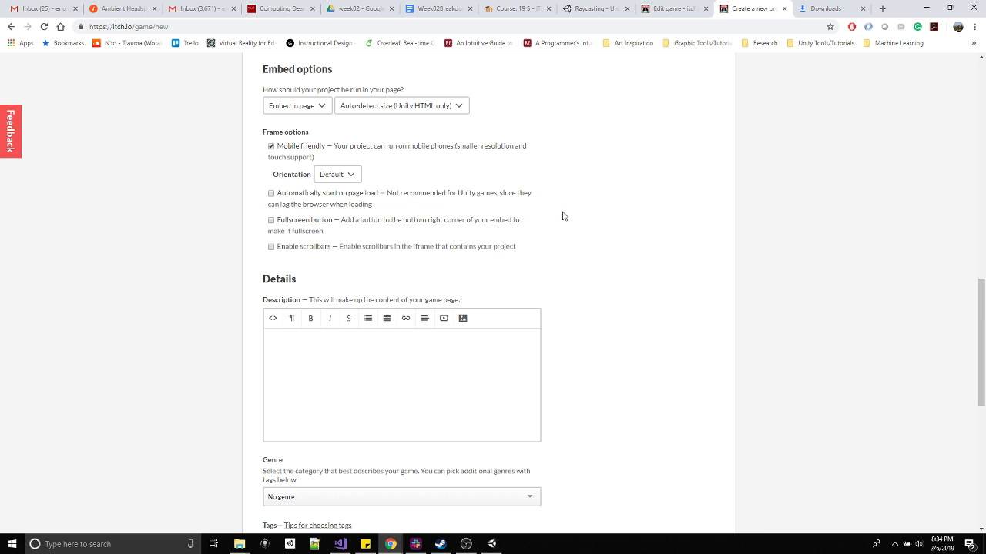
{"action": "scroll", "coordinate": [568, 293], "scroll_direction": "down", "scroll_amount": 2}
{"action": "left_click", "coordinate": [336, 220]}
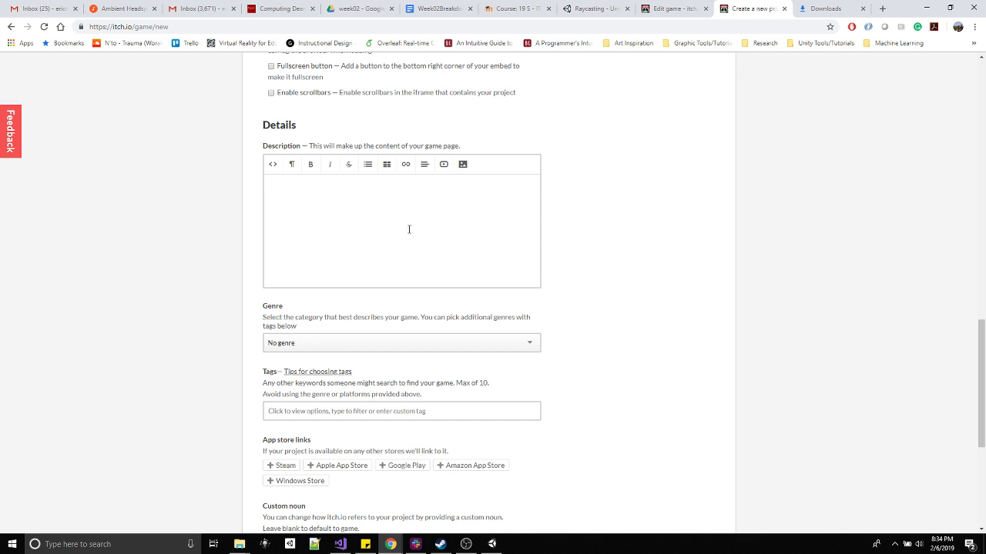
Go through the form to leave Community Disabled and visibility at Draft
{"action": "scroll", "coordinate": [213, 295], "scroll_direction": "down", "scroll_amount": 1}
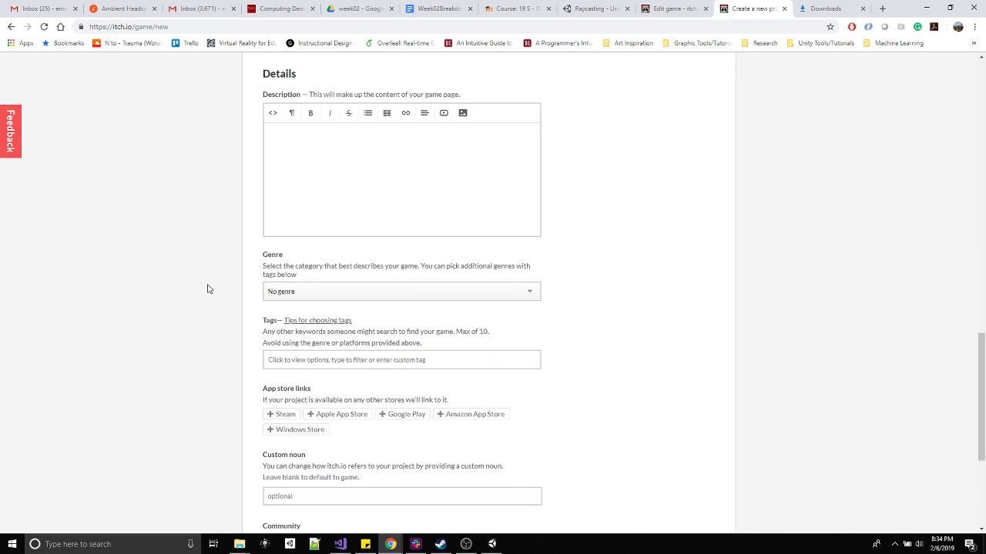
{"action": "scroll", "coordinate": [204, 389], "scroll_direction": "down", "scroll_amount": 1}
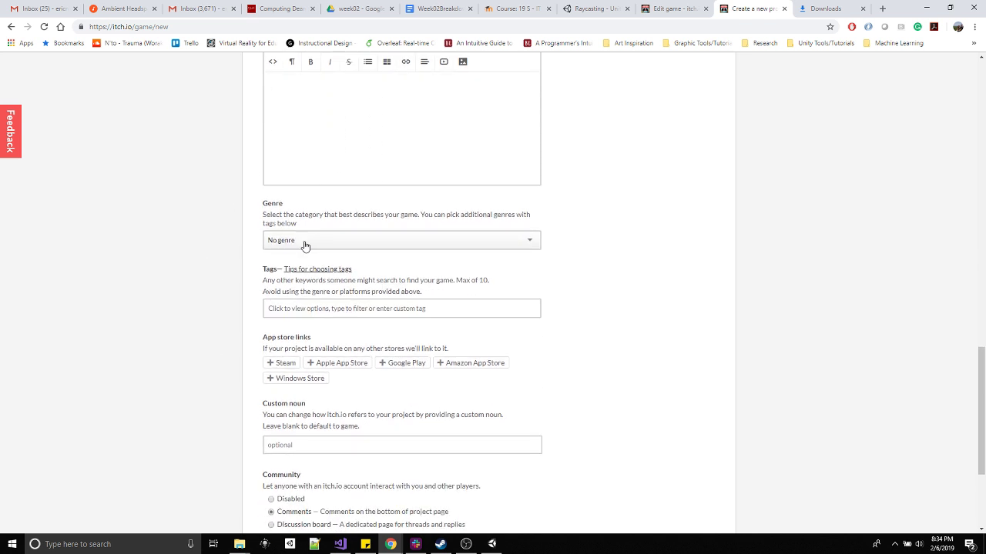
{"action": "scroll", "coordinate": [202, 334], "scroll_direction": "down", "scroll_amount": 4}
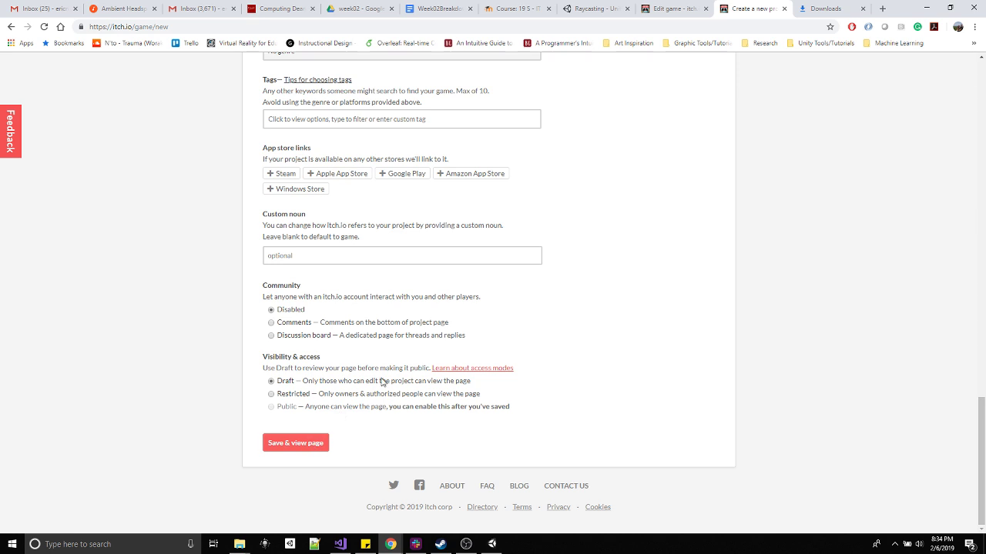
{"action": "scroll", "coordinate": [383, 385], "scroll_direction": "up", "scroll_amount": 6}
{"action": "scroll", "coordinate": [379, 390], "scroll_direction": "up", "scroll_amount": 5}
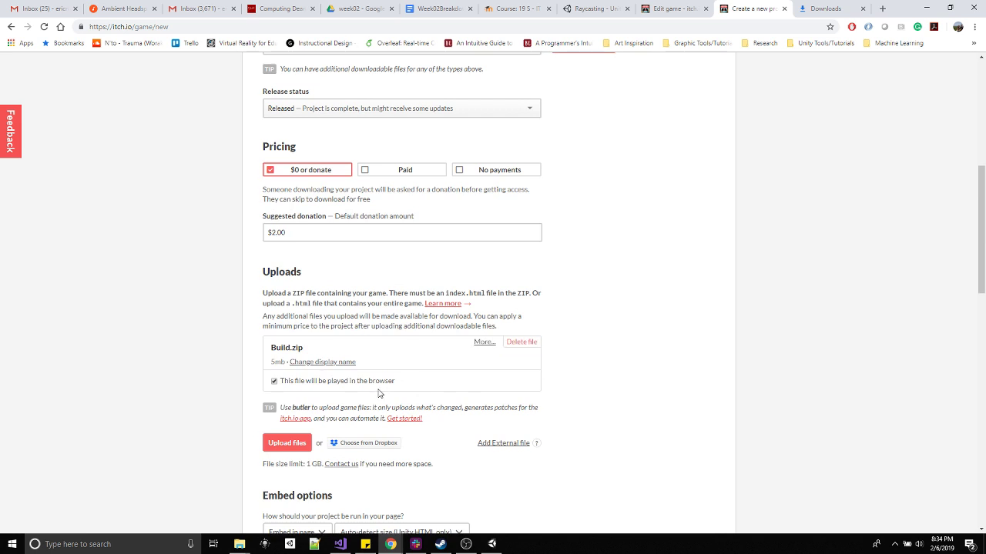
{"action": "scroll", "coordinate": [380, 393], "scroll_direction": "up", "scroll_amount": 2}
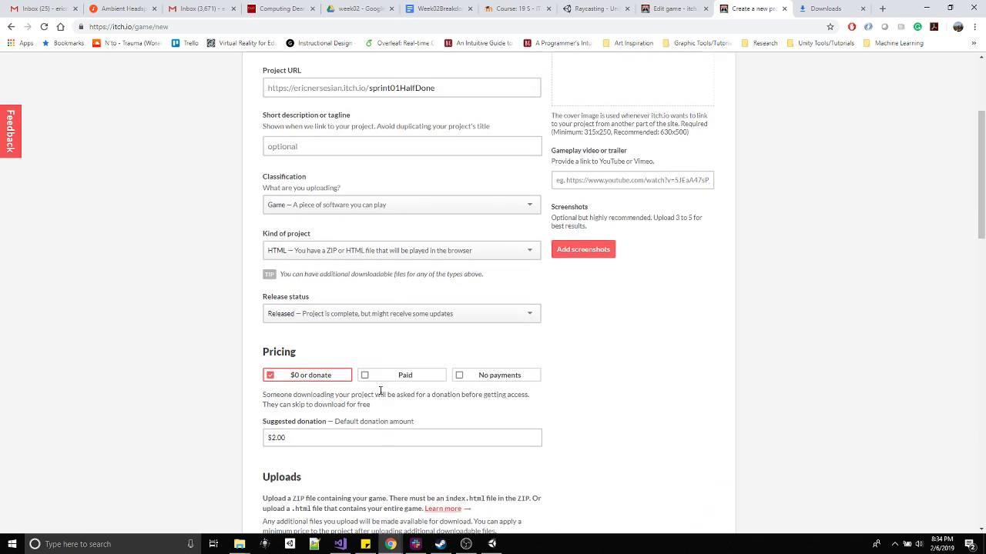
{"action": "scroll", "coordinate": [380, 391], "scroll_direction": "up", "scroll_amount": 2}
{"action": "scroll", "coordinate": [378, 381], "scroll_direction": "down", "scroll_amount": 15}
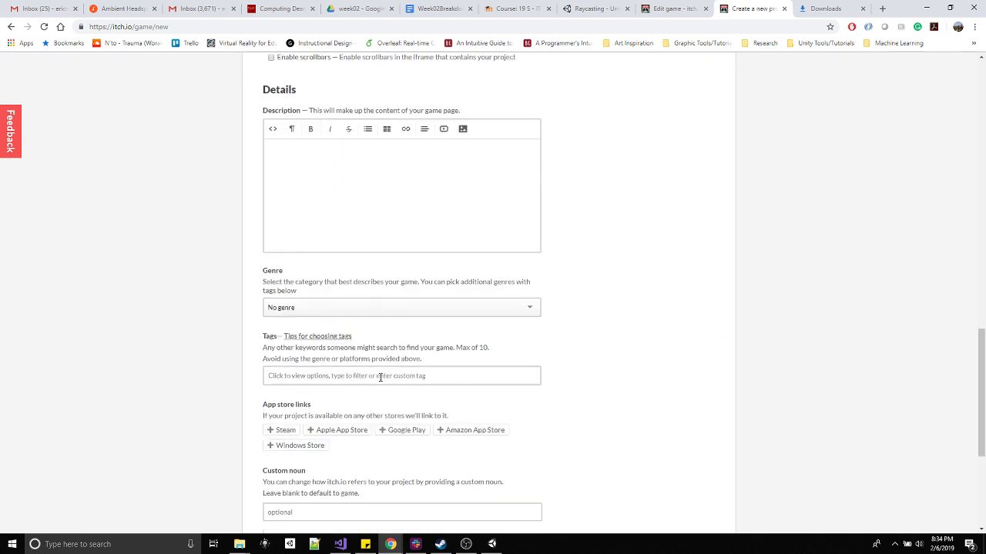
Save the project, launch the draft game and paint three white sphere trails
{"action": "left_click", "coordinate": [317, 449]}
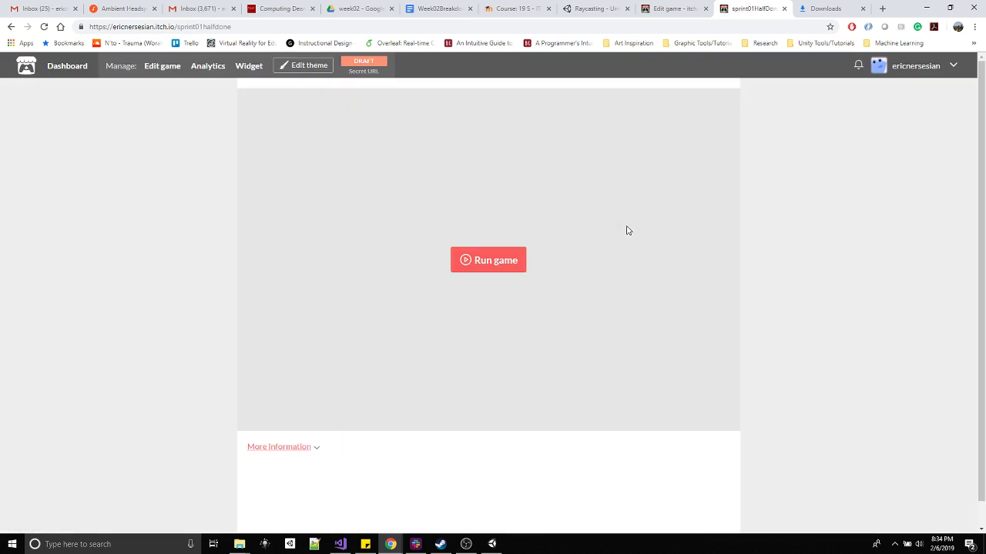
{"action": "left_click", "coordinate": [490, 262]}
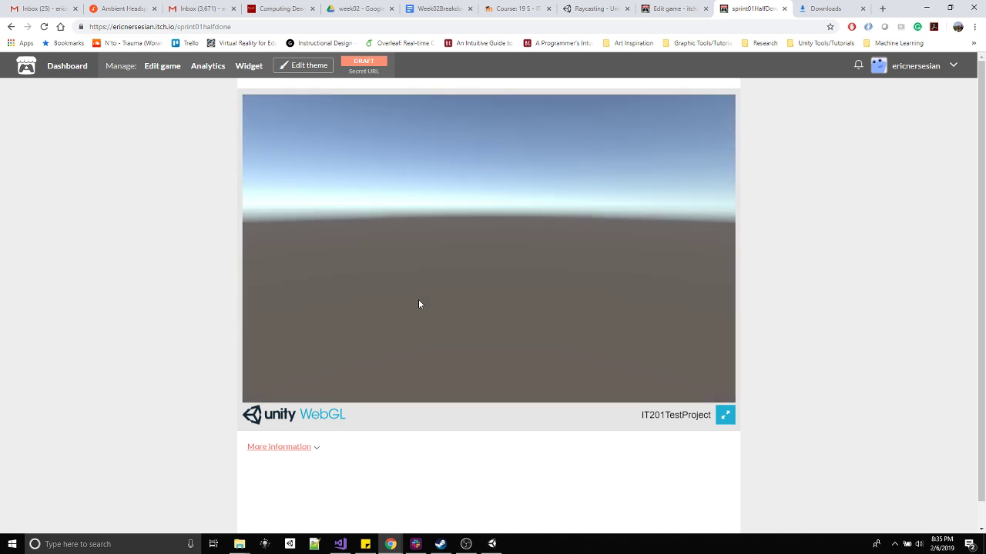
{"action": "mouse_move", "coordinate": [445, 269]}
{"action": "left_mouse_down"}
{"action": "mouse_move", "coordinate": [310, 207]}
{"action": "mouse_move", "coordinate": [318, 196]}
{"action": "mouse_move", "coordinate": [472, 223]}
{"action": "mouse_move", "coordinate": [630, 197]}
{"action": "mouse_move", "coordinate": [643, 271]}
{"action": "mouse_move", "coordinate": [601, 375]}
{"action": "mouse_move", "coordinate": [531, 318]}
{"action": "mouse_move", "coordinate": [312, 356]}
{"action": "mouse_move", "coordinate": [509, 368]}
{"action": "mouse_move", "coordinate": [492, 356]}
{"action": "mouse_move", "coordinate": [534, 257]}
{"action": "mouse_move", "coordinate": [581, 202]}
{"action": "mouse_move", "coordinate": [544, 202]}
{"action": "mouse_move", "coordinate": [424, 149]}
{"action": "mouse_move", "coordinate": [354, 141]}
{"action": "left_mouse_up"}
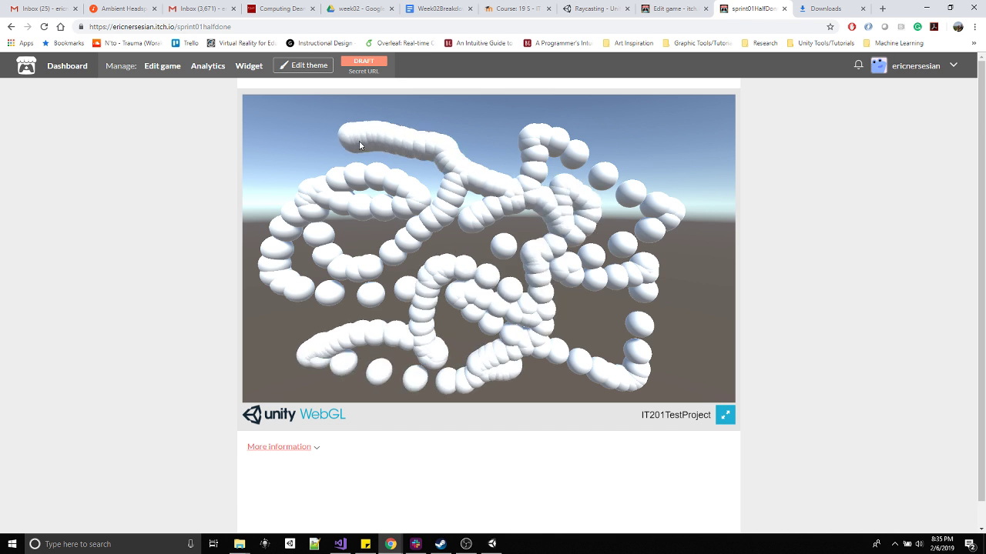
{"action": "mouse_move", "coordinate": [292, 114]}
{"action": "left_mouse_down"}
{"action": "mouse_move", "coordinate": [274, 164]}
{"action": "mouse_move", "coordinate": [294, 310]}
{"action": "mouse_move", "coordinate": [287, 363]}
{"action": "mouse_move", "coordinate": [316, 314]}
{"action": "mouse_move", "coordinate": [370, 307]}
{"action": "mouse_move", "coordinate": [529, 229]}
{"action": "mouse_move", "coordinate": [611, 222]}
{"action": "left_mouse_up"}
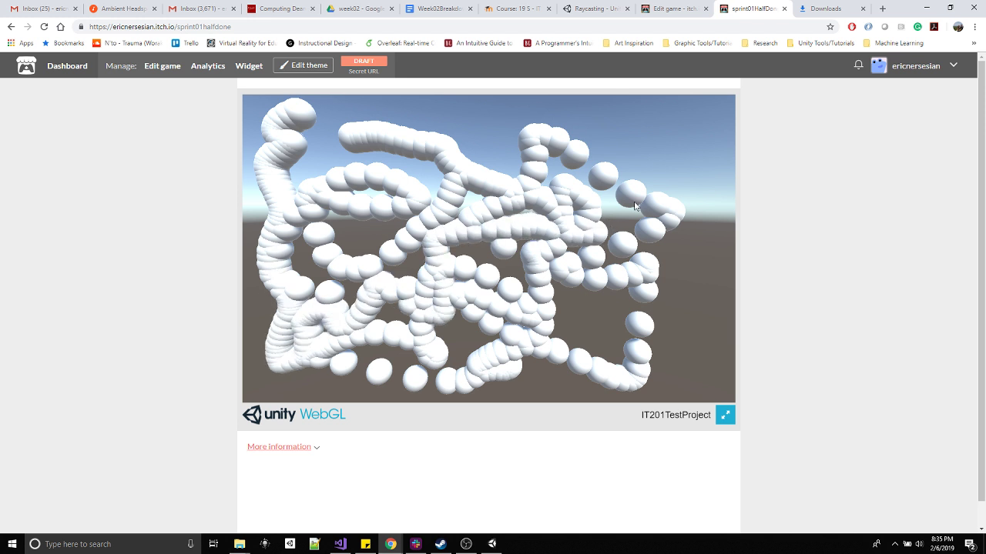
{"action": "mouse_move", "coordinate": [598, 107]}
{"action": "left_mouse_down"}
{"action": "mouse_move", "coordinate": [684, 168]}
{"action": "mouse_move", "coordinate": [692, 268]}
{"action": "mouse_move", "coordinate": [672, 351]}
{"action": "left_mouse_up"}
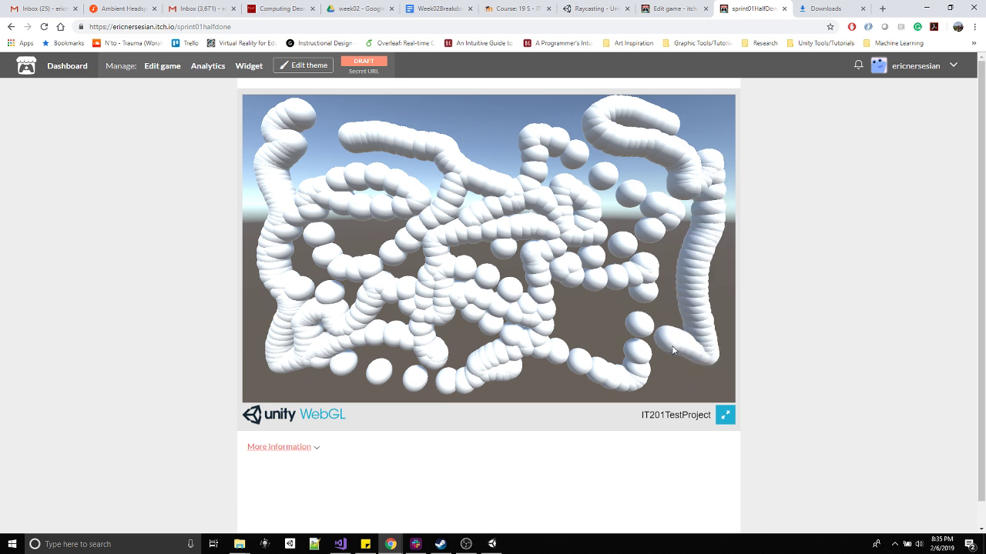
Paint a sphere trail along the left edge in full screen, then exit full screen
{"action": "left_click", "coordinate": [725, 416]}
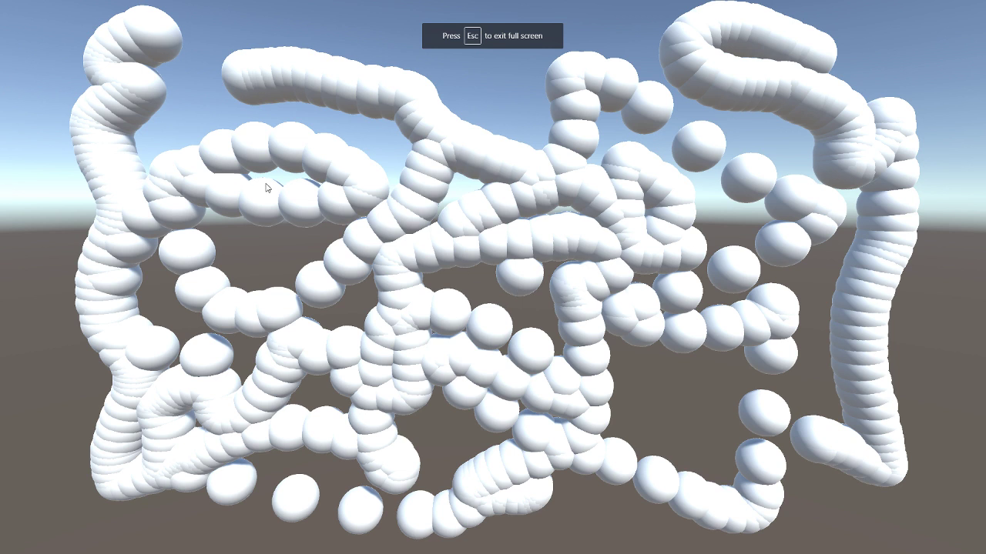
{"action": "mouse_move", "coordinate": [223, 115]}
{"action": "left_mouse_down"}
{"action": "mouse_move", "coordinate": [204, 61]}
{"action": "mouse_move", "coordinate": [81, 147]}
{"action": "mouse_move", "coordinate": [81, 291]}
{"action": "left_mouse_up"}
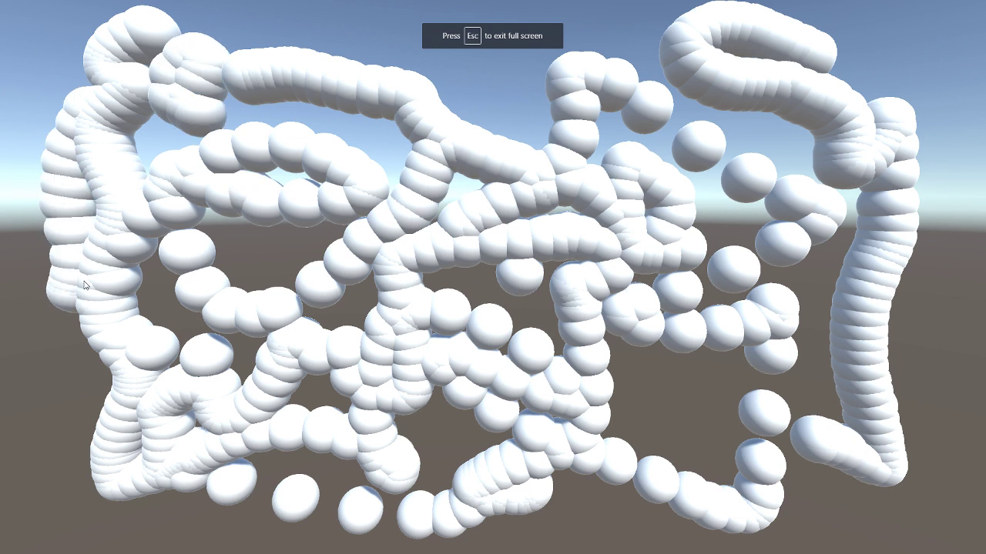
{"action": "key", "text": "Escape"}
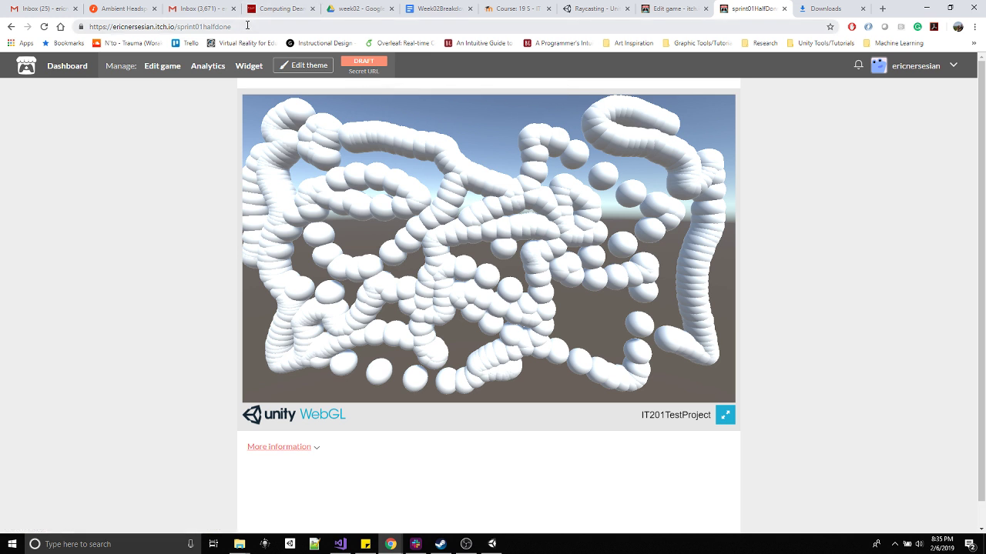
Open the draft game through its Secret URL and select the ?secret= address
{"action": "left_click", "coordinate": [93, 26]}
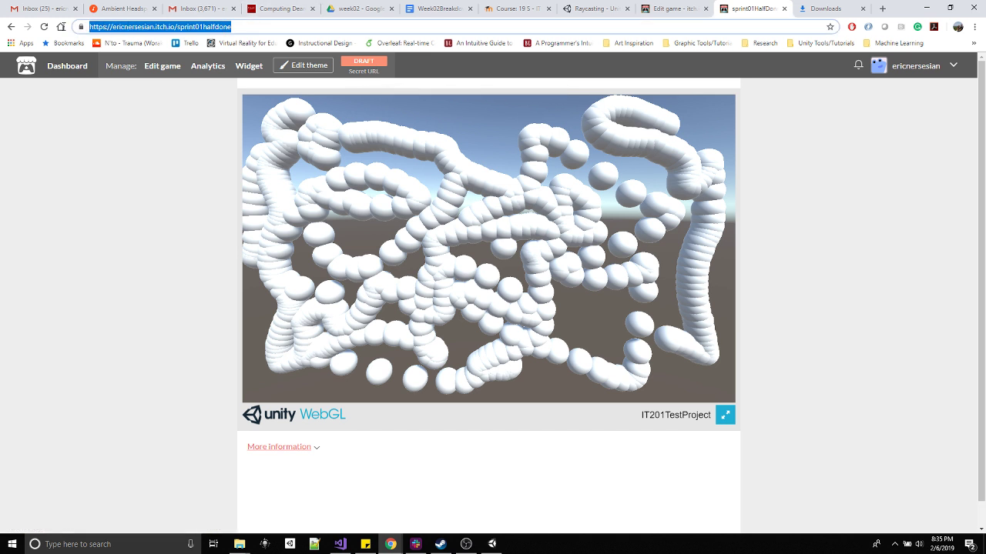
{"action": "left_click", "coordinate": [365, 71]}
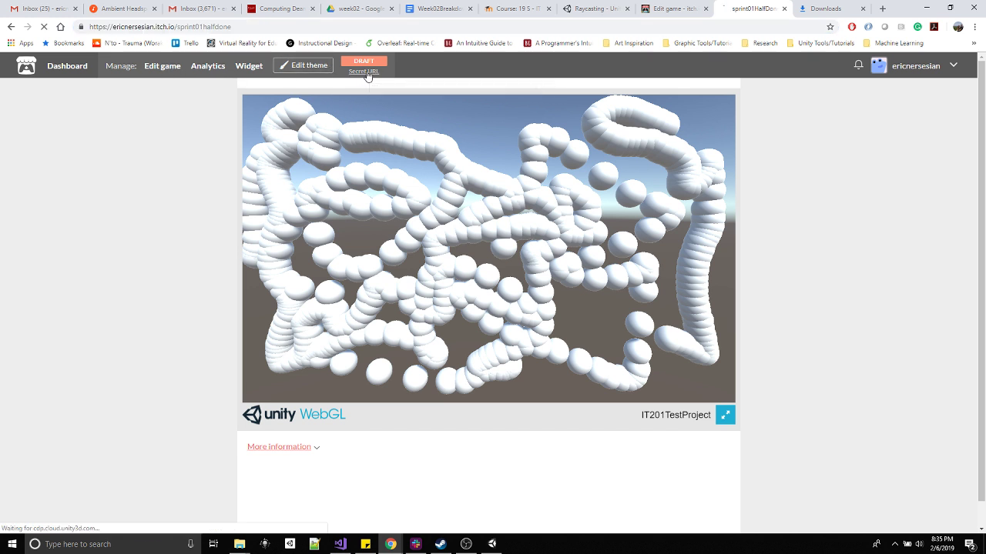
{"action": "left_click_drag", "start_coordinate": [379, 29], "coordinate": [56, 14]}
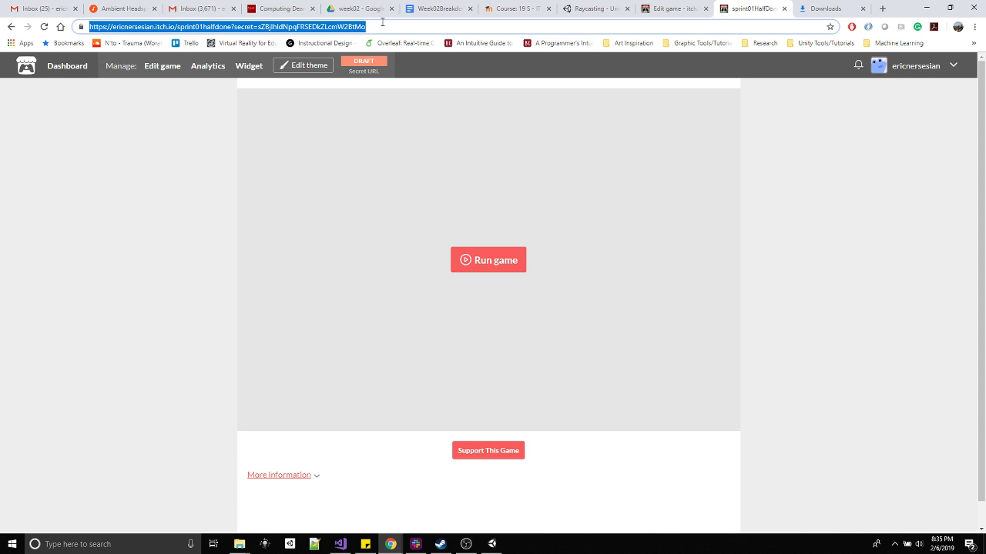
Change the game's visibility to Public, save, and go back to the sprint01HalfDone page
{"action": "left_click", "coordinate": [163, 66]}
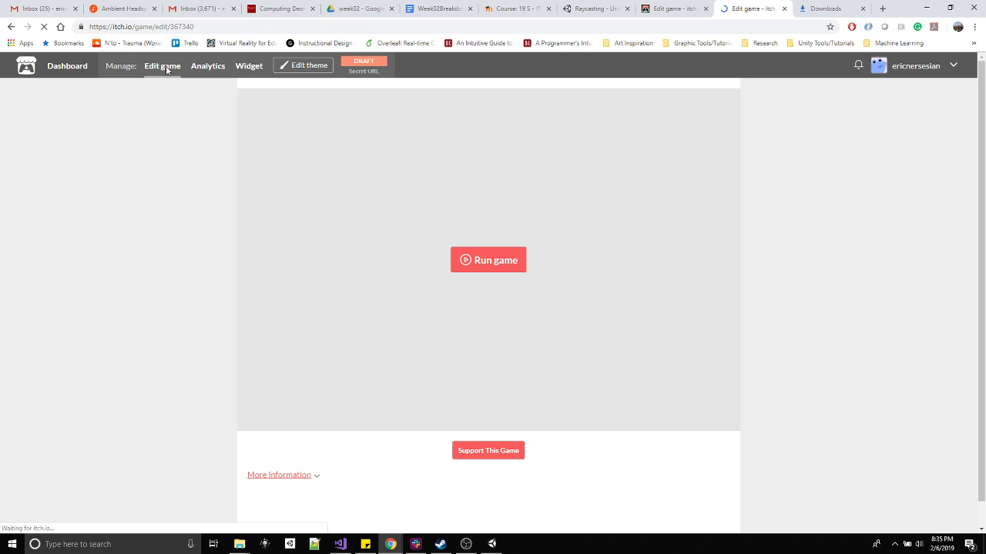
{"action": "scroll", "coordinate": [485, 293], "scroll_direction": "down", "scroll_amount": 15}
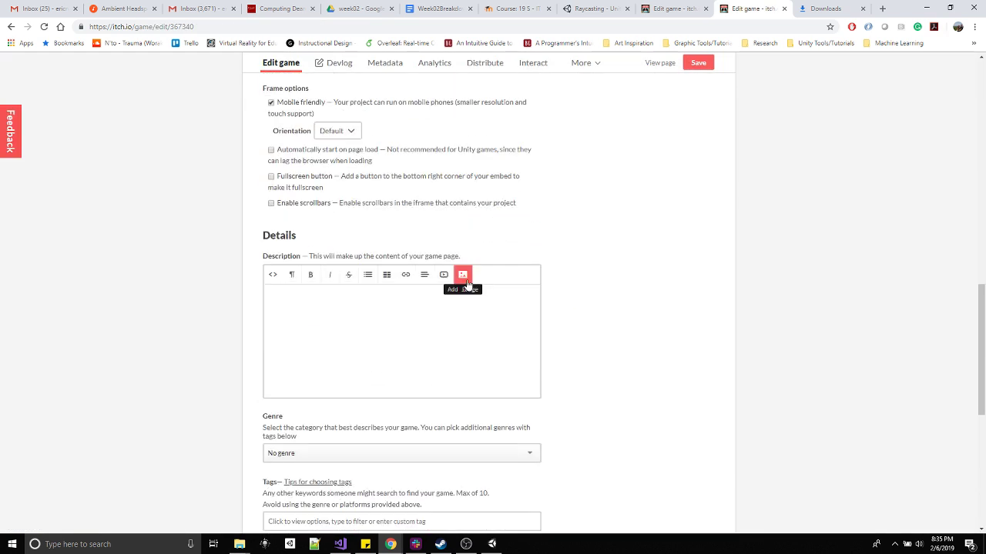
{"action": "scroll", "coordinate": [286, 404], "scroll_direction": "down", "scroll_amount": 2}
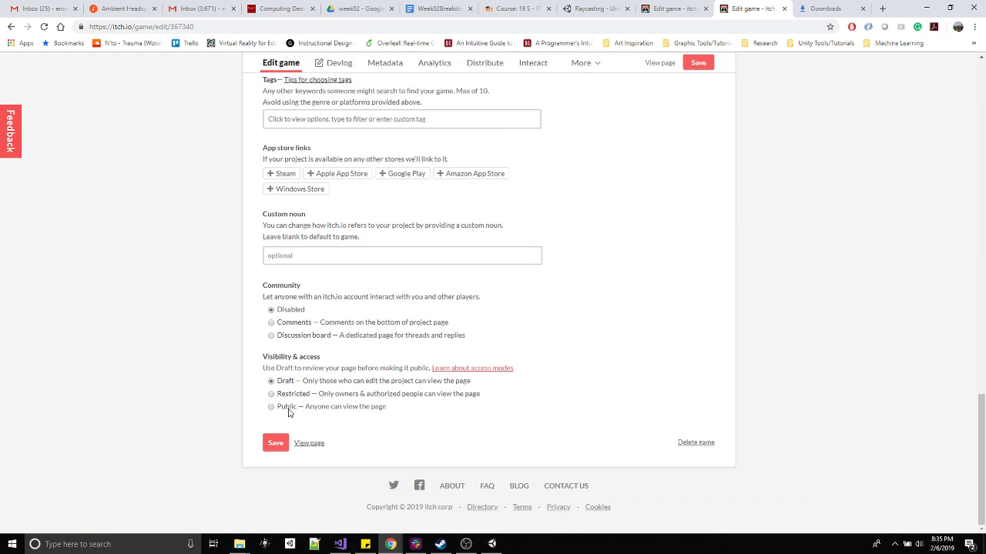
{"action": "left_click", "coordinate": [289, 410]}
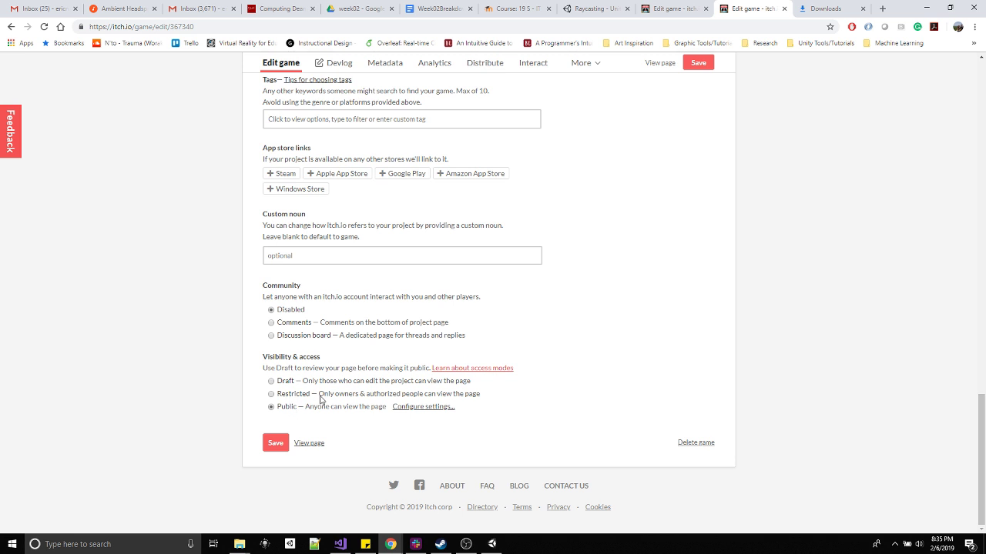
{"action": "left_click", "coordinate": [275, 446]}
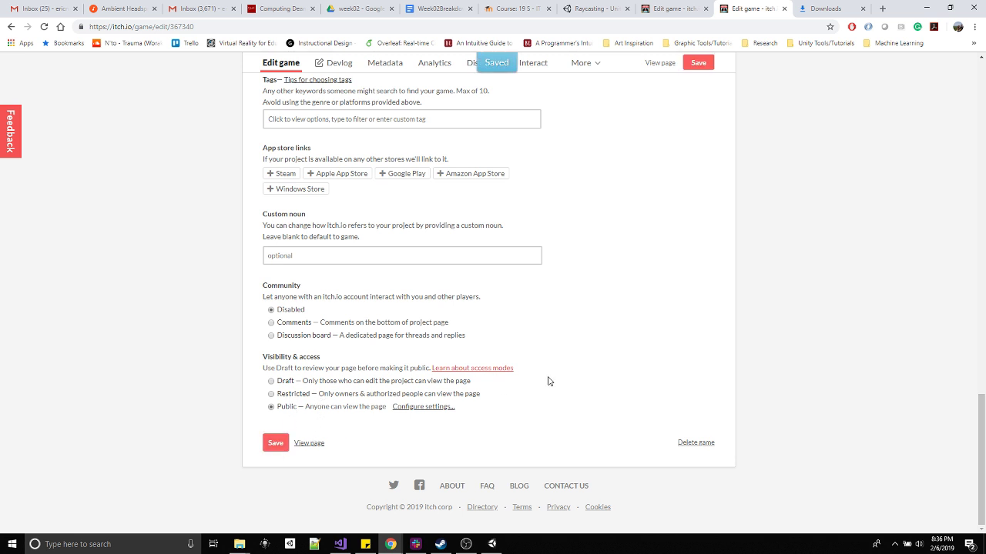
{"action": "scroll", "coordinate": [561, 363], "scroll_direction": "up", "scroll_amount": 20}
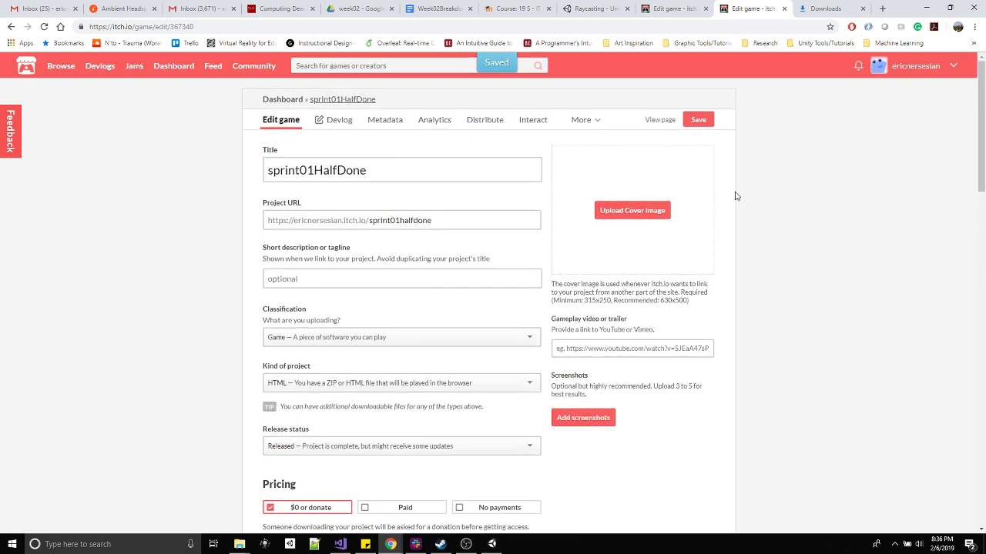
{"action": "left_click", "coordinate": [343, 100]}
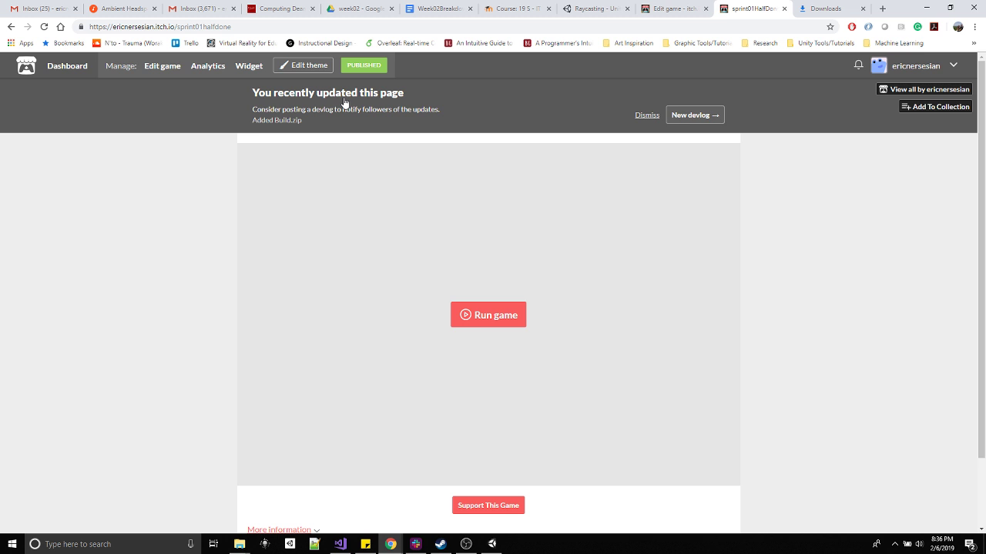
Run the published game and close the leftover Edit game tab
{"action": "left_click", "coordinate": [509, 319]}
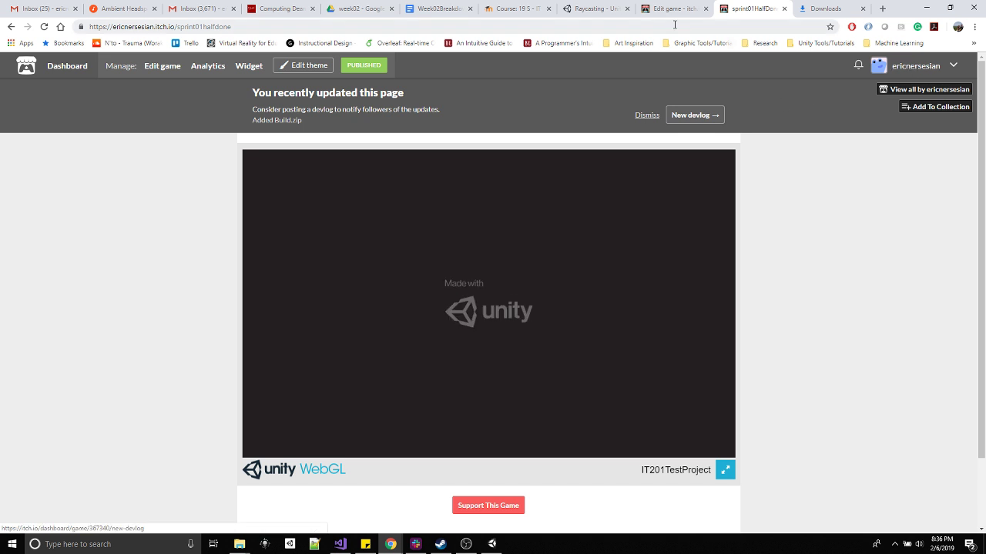
{"action": "left_click", "coordinate": [694, 10]}
{"action": "left_click", "coordinate": [705, 9]}
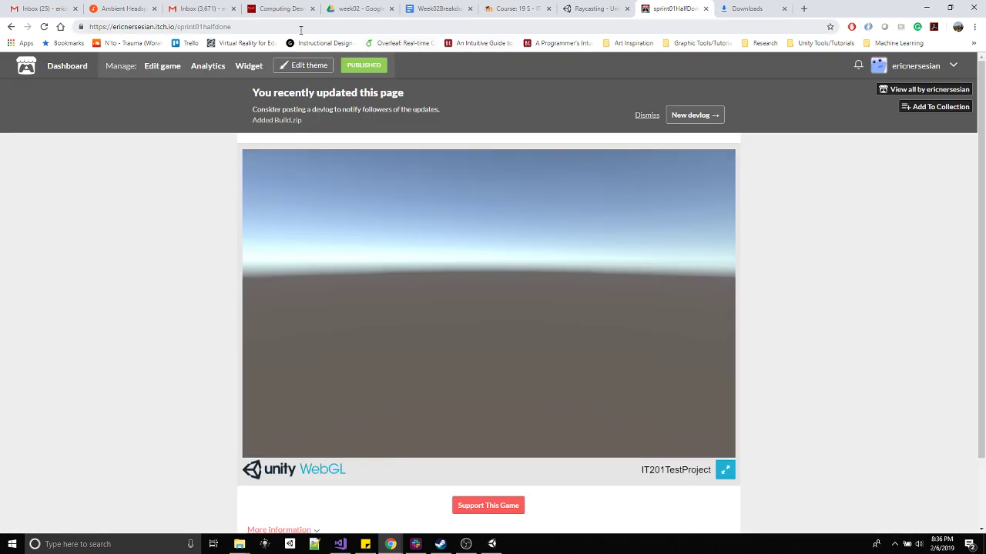
Copy the game page's URL from the address bar, then bring up the account menu
{"action": "left_click", "coordinate": [141, 27]}
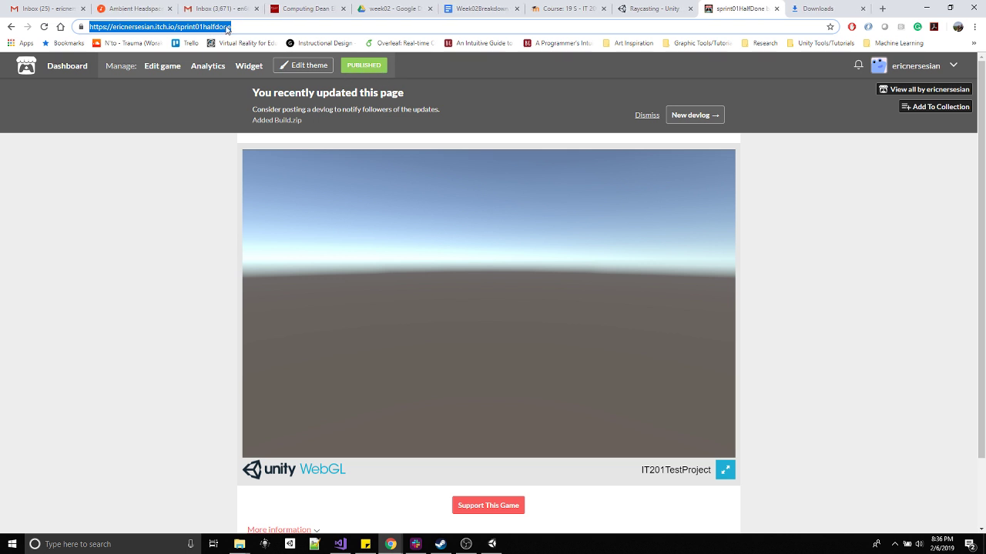
{"action": "right_click", "coordinate": [227, 29]}
{"action": "left_click", "coordinate": [257, 83]}
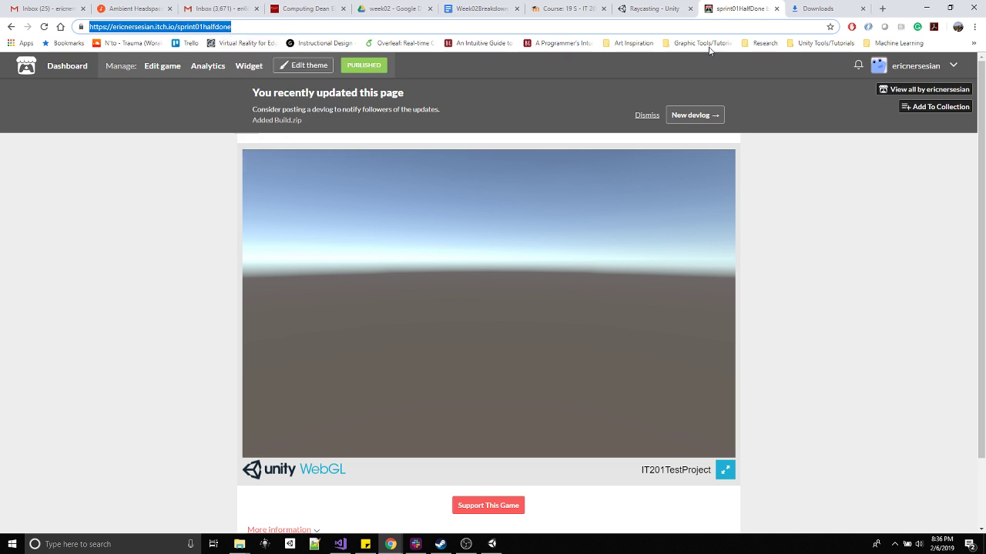
{"action": "left_click", "coordinate": [954, 66]}
Log out of itch.io and load the copied game URL
{"action": "left_click", "coordinate": [893, 276]}
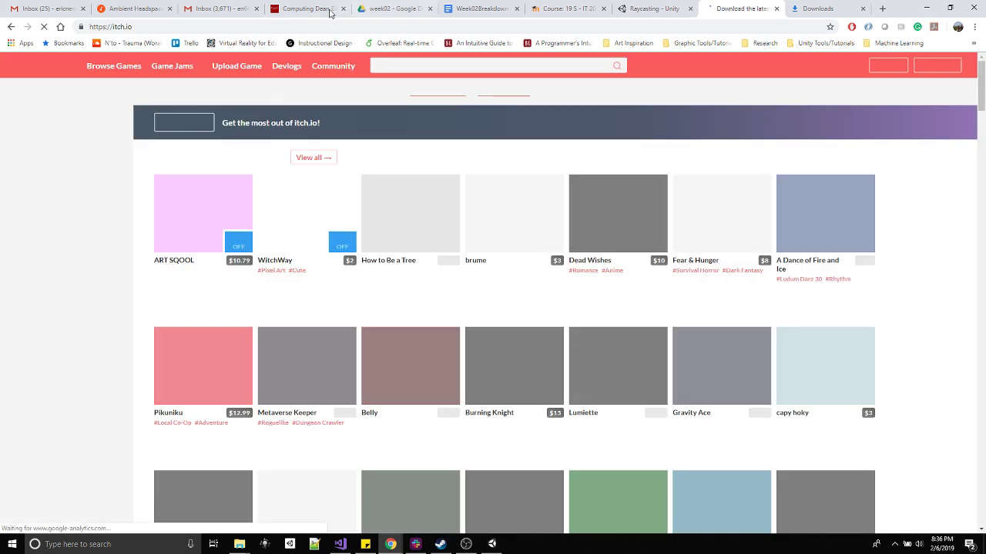
{"action": "left_click", "coordinate": [317, 27]}
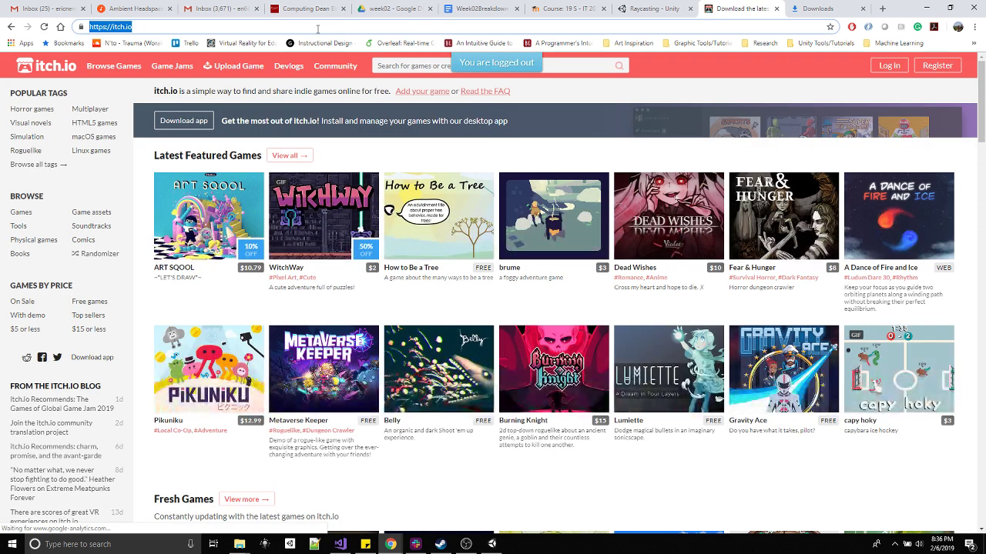
{"action": "key", "text": "ctrl+v"}
{"action": "key", "text": "Return"}
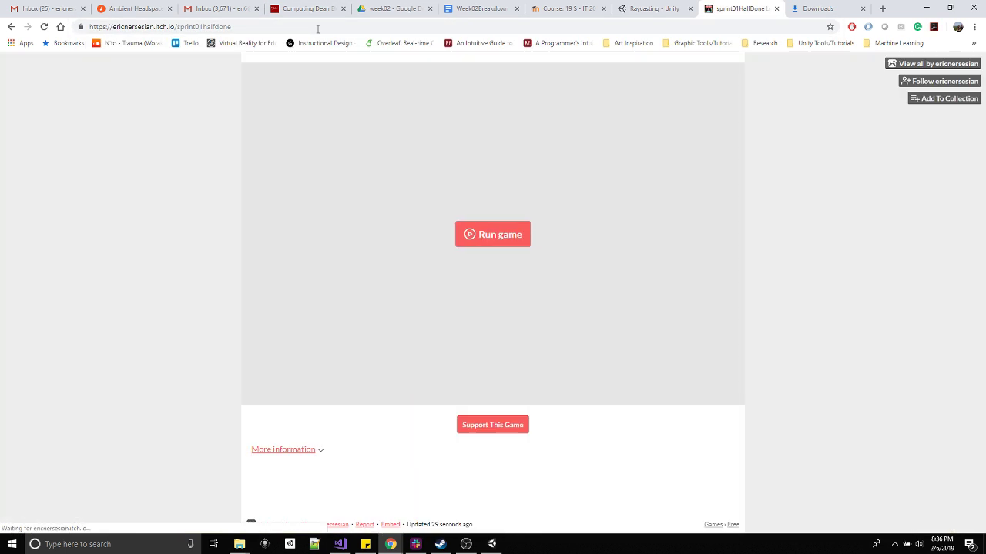
Run the public game while logged out and paint white sphere trails, including in fullscreen
{"action": "left_click", "coordinate": [498, 237]}
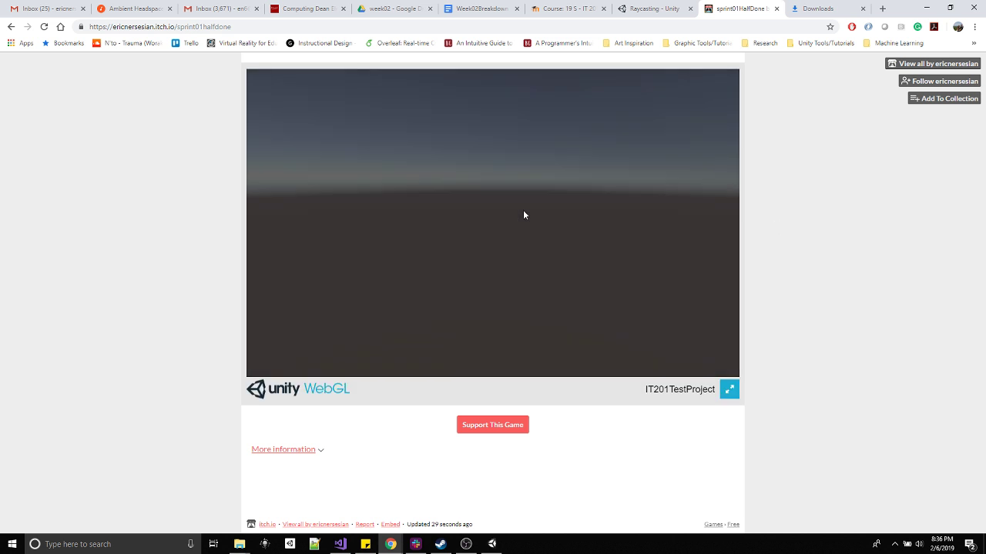
{"action": "left_click", "coordinate": [503, 224]}
{"action": "mouse_move", "coordinate": [453, 161]}
{"action": "left_mouse_down"}
{"action": "mouse_move", "coordinate": [412, 270]}
{"action": "mouse_move", "coordinate": [448, 332]}
{"action": "mouse_move", "coordinate": [585, 238]}
{"action": "mouse_move", "coordinate": [666, 273]}
{"action": "left_mouse_up"}
{"action": "left_click", "coordinate": [730, 390]}
{"action": "mouse_move", "coordinate": [531, 323]}
{"action": "left_mouse_down"}
{"action": "mouse_move", "coordinate": [579, 188]}
{"action": "mouse_move", "coordinate": [483, 199]}
{"action": "mouse_move", "coordinate": [527, 161]}
{"action": "mouse_move", "coordinate": [422, 107]}
{"action": "mouse_move", "coordinate": [328, 151]}
{"action": "mouse_move", "coordinate": [173, 133]}
{"action": "mouse_move", "coordinate": [131, 221]}
{"action": "mouse_move", "coordinate": [166, 301]}
{"action": "mouse_move", "coordinate": [119, 381]}
{"action": "mouse_move", "coordinate": [147, 484]}
{"action": "mouse_move", "coordinate": [334, 501]}
{"action": "mouse_move", "coordinate": [476, 473]}
{"action": "mouse_move", "coordinate": [585, 401]}
{"action": "mouse_move", "coordinate": [833, 388]}
{"action": "mouse_move", "coordinate": [639, 112]}
{"action": "mouse_move", "coordinate": [777, 146]}
{"action": "mouse_move", "coordinate": [713, 152]}
{"action": "left_mouse_up"}
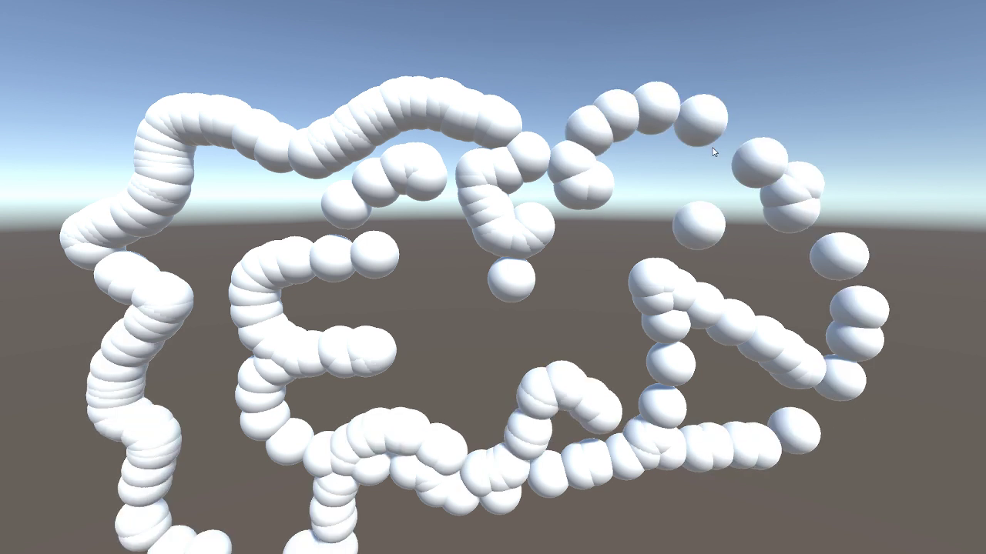
{"action": "key", "text": "Escape"}
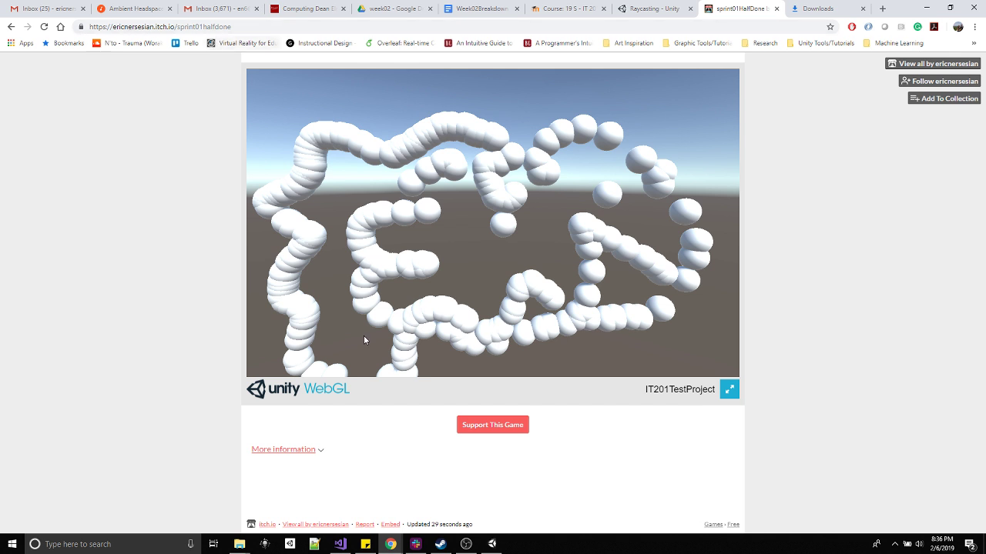
{"action": "mouse_move", "coordinate": [498, 546]}
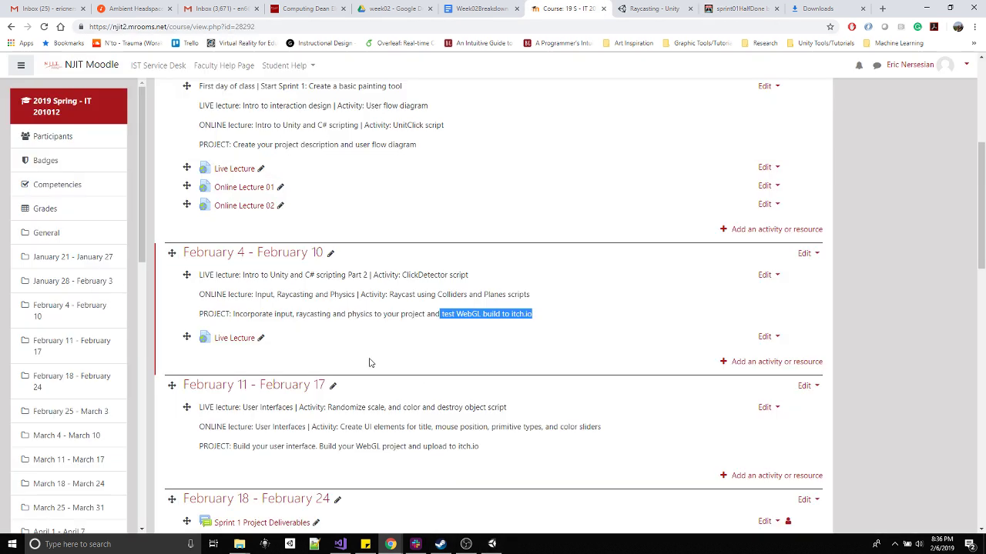
{"action": "left_click", "coordinate": [566, 9]}
{"action": "left_click", "coordinate": [302, 341]}
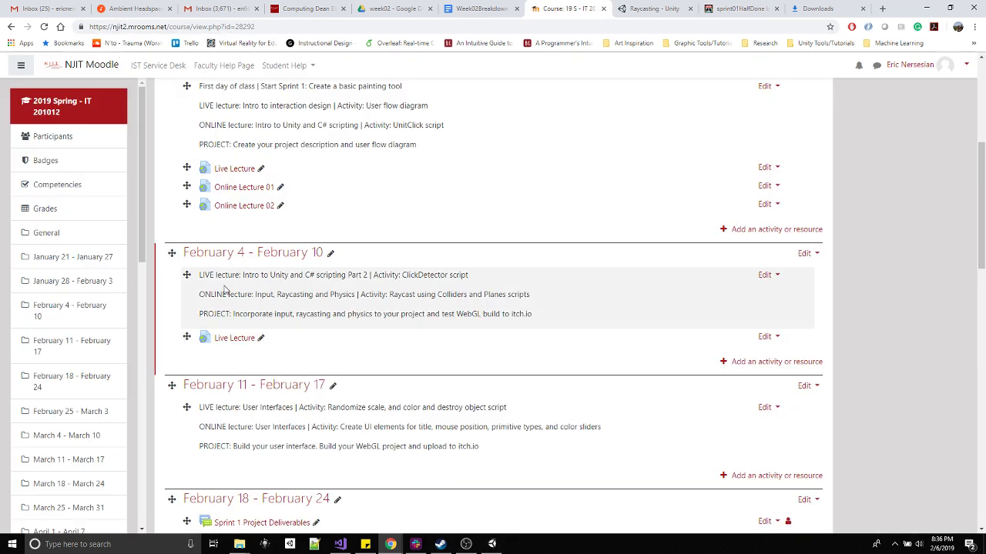
{"action": "left_click_drag", "start_coordinate": [430, 318], "coordinate": [543, 326]}
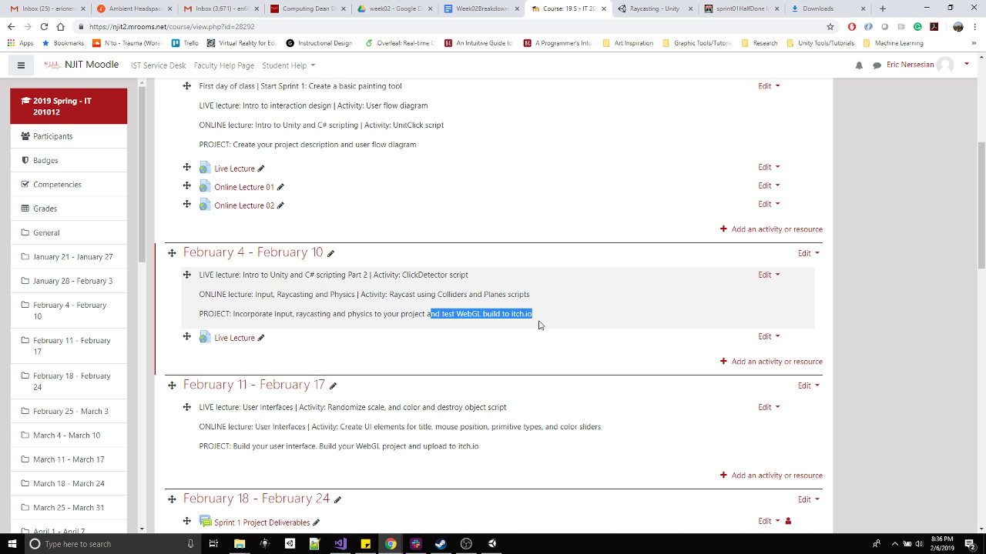
{"action": "scroll", "coordinate": [464, 290], "scroll_direction": "up", "scroll_amount": 5}
{"action": "left_click_drag", "start_coordinate": [231, 238], "coordinate": [440, 244]}
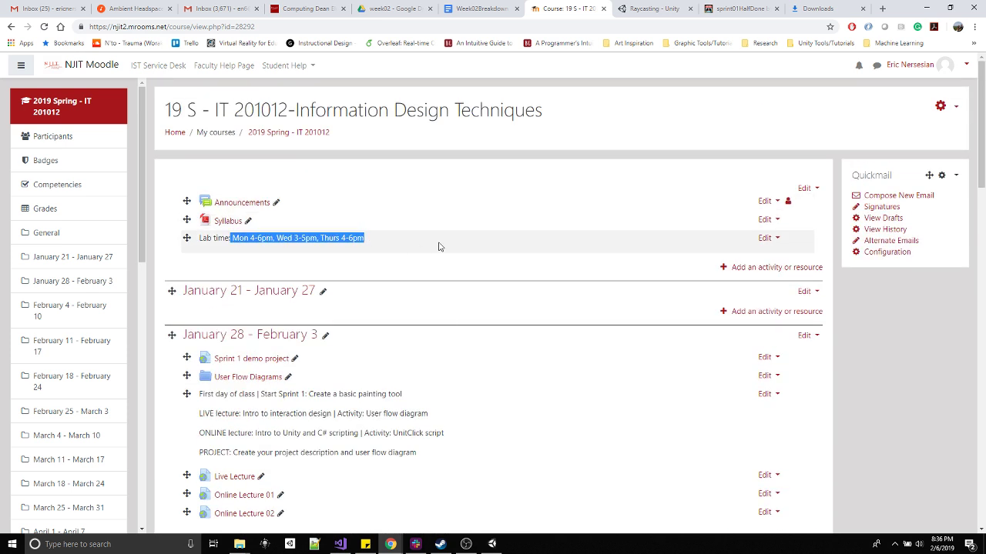
{"action": "scroll", "coordinate": [455, 287], "scroll_direction": "down", "scroll_amount": 3}
{"action": "scroll", "coordinate": [455, 286], "scroll_direction": "down", "scroll_amount": 3}
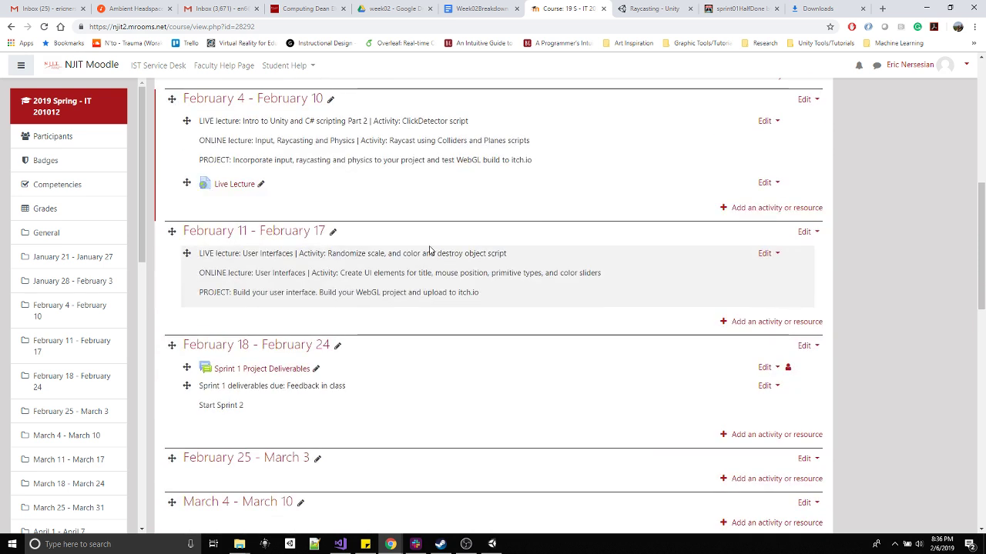